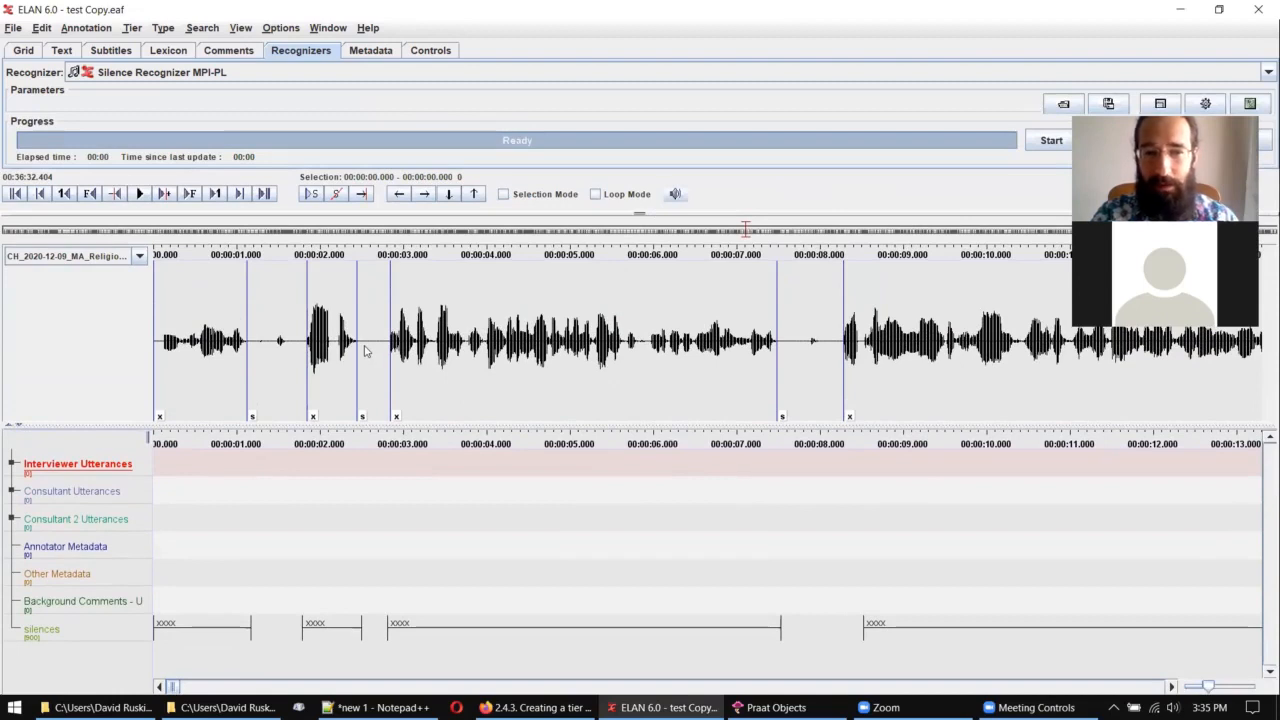
Step: Create an empty annotation on the Interviewer Utterances tier spanning about 2.7 to 7.65 seconds
left_click_drag(378, 343, 791, 336)
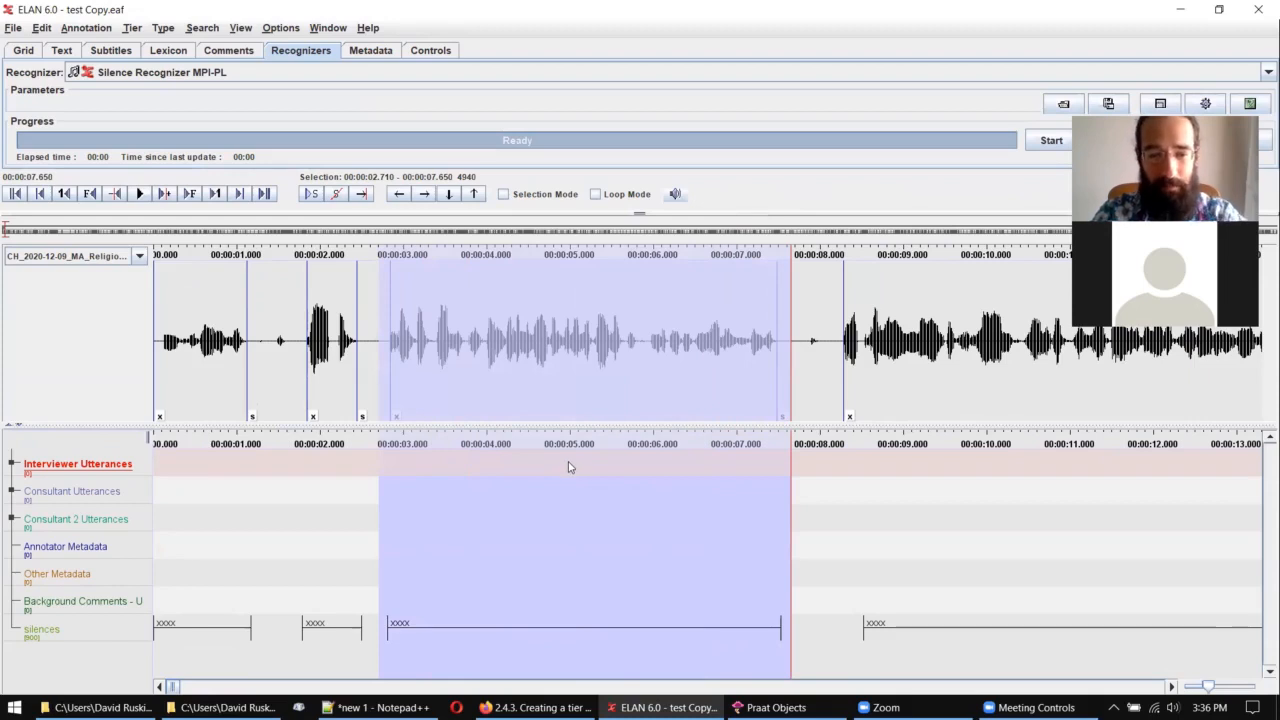
double_click(568, 467)
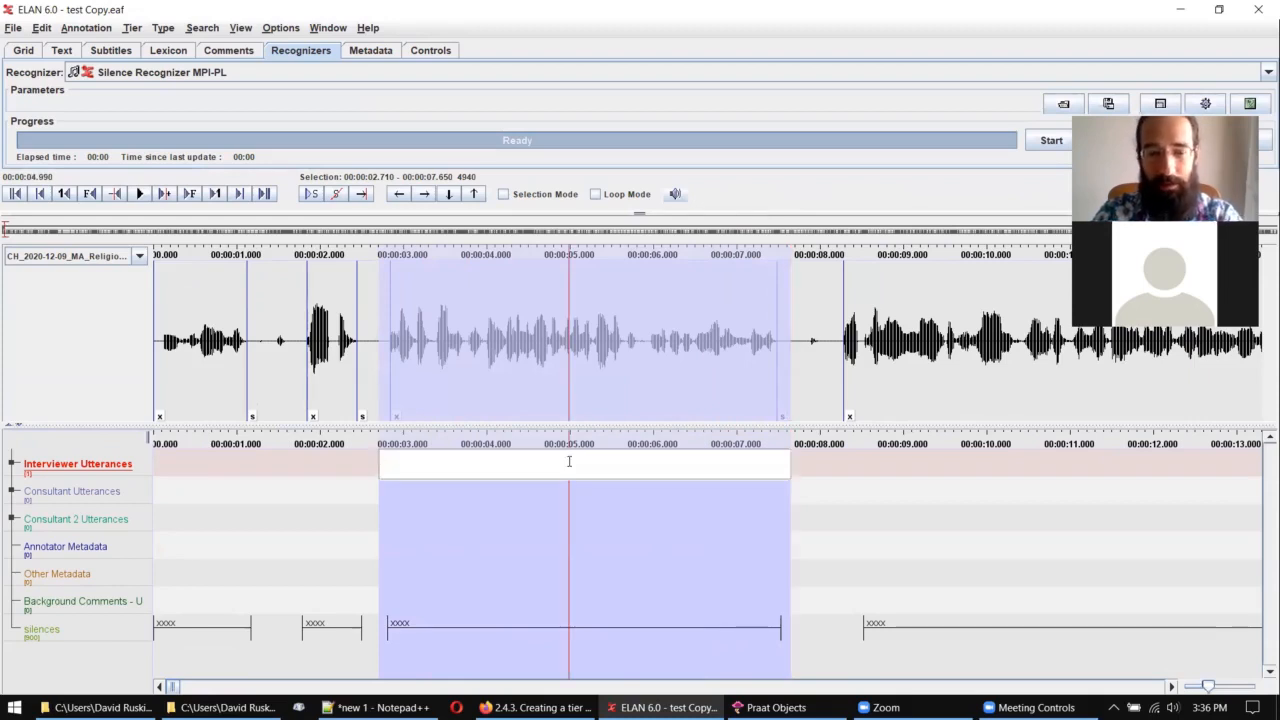
left_click(66, 29)
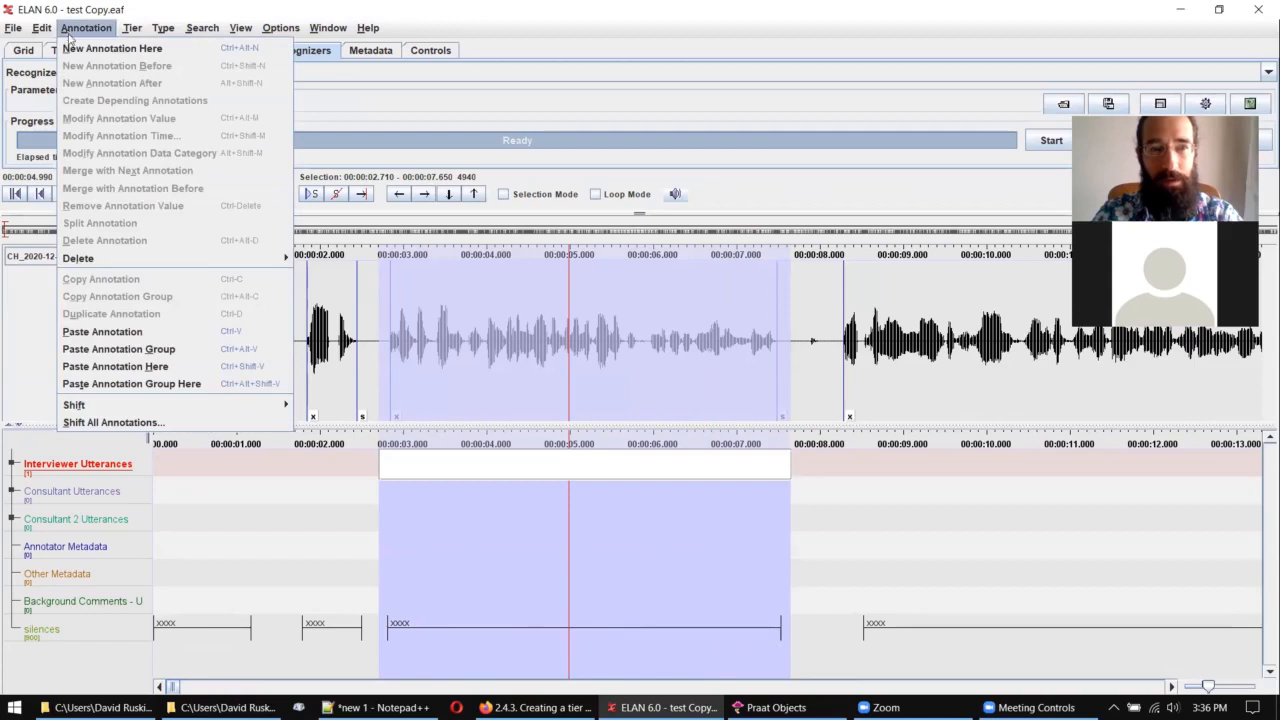
left_click(172, 13)
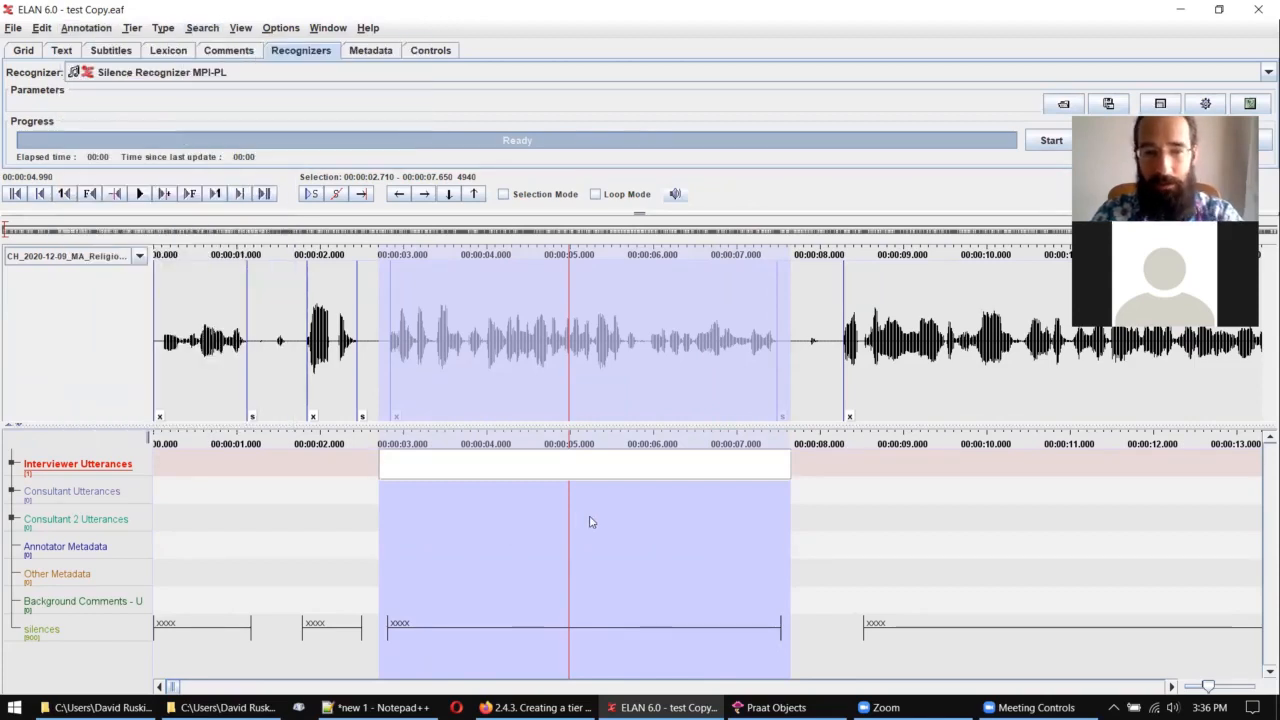
key("Return")
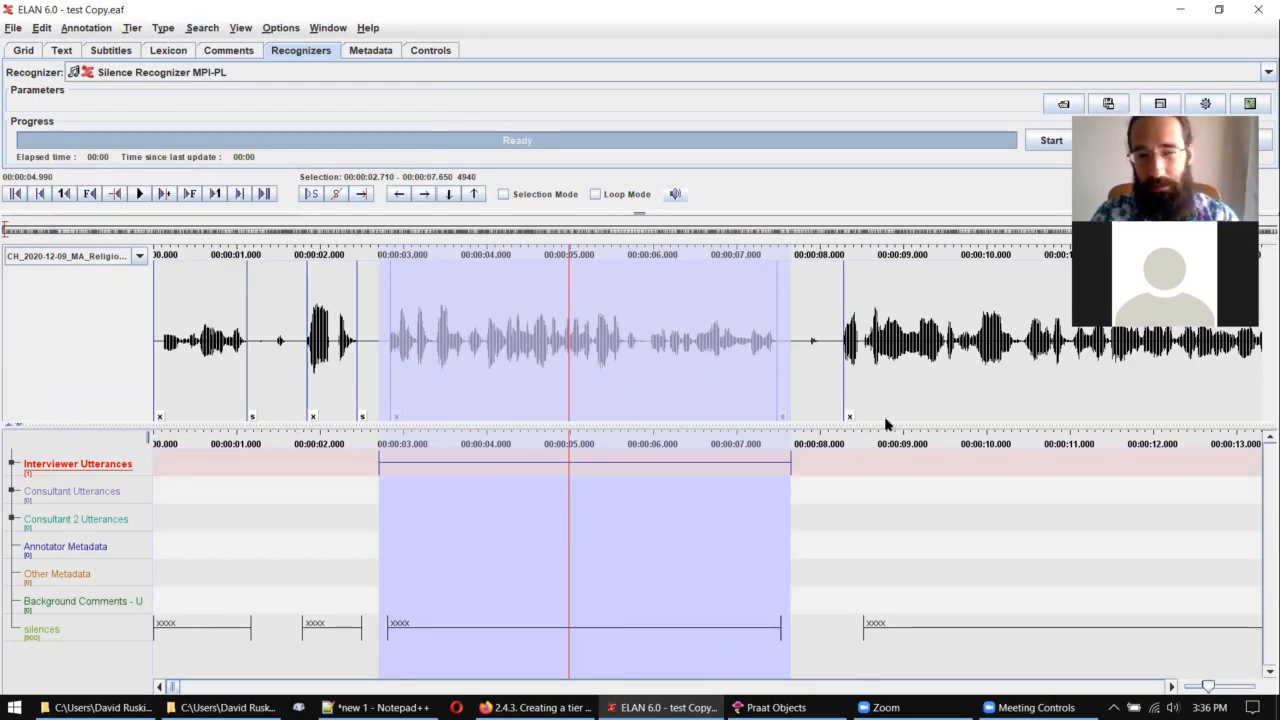
Step: Delete the empty annotation from the Interviewer Utterances tier
left_click(483, 468)
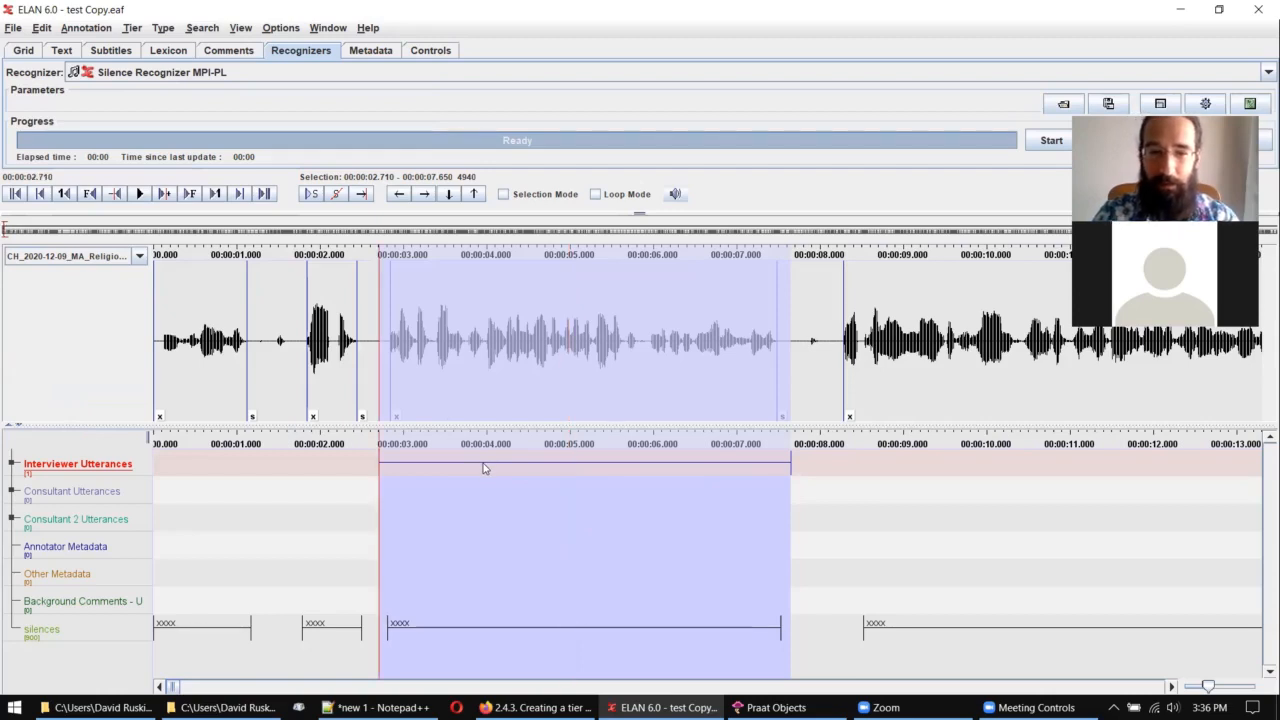
right_click(483, 468)
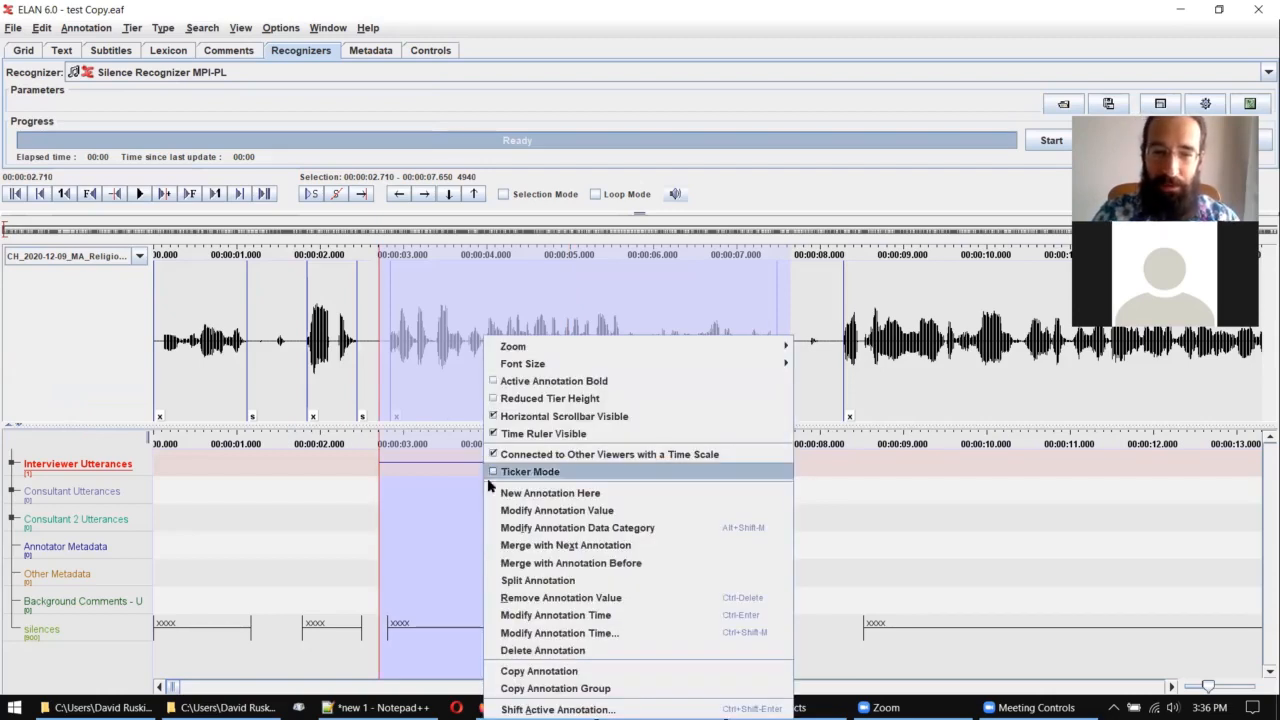
left_click(513, 651)
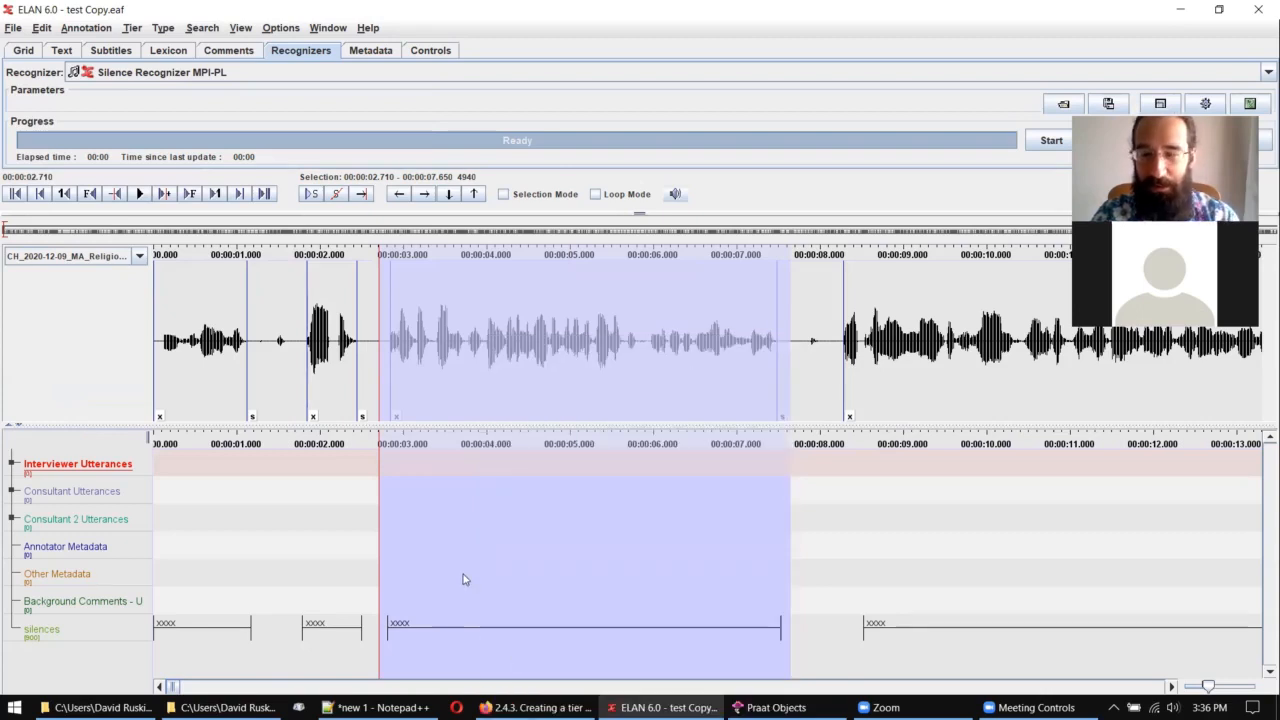
Step: Examine how the first four segments on the silences tier line up with the speech in the waveform
left_click(337, 477)
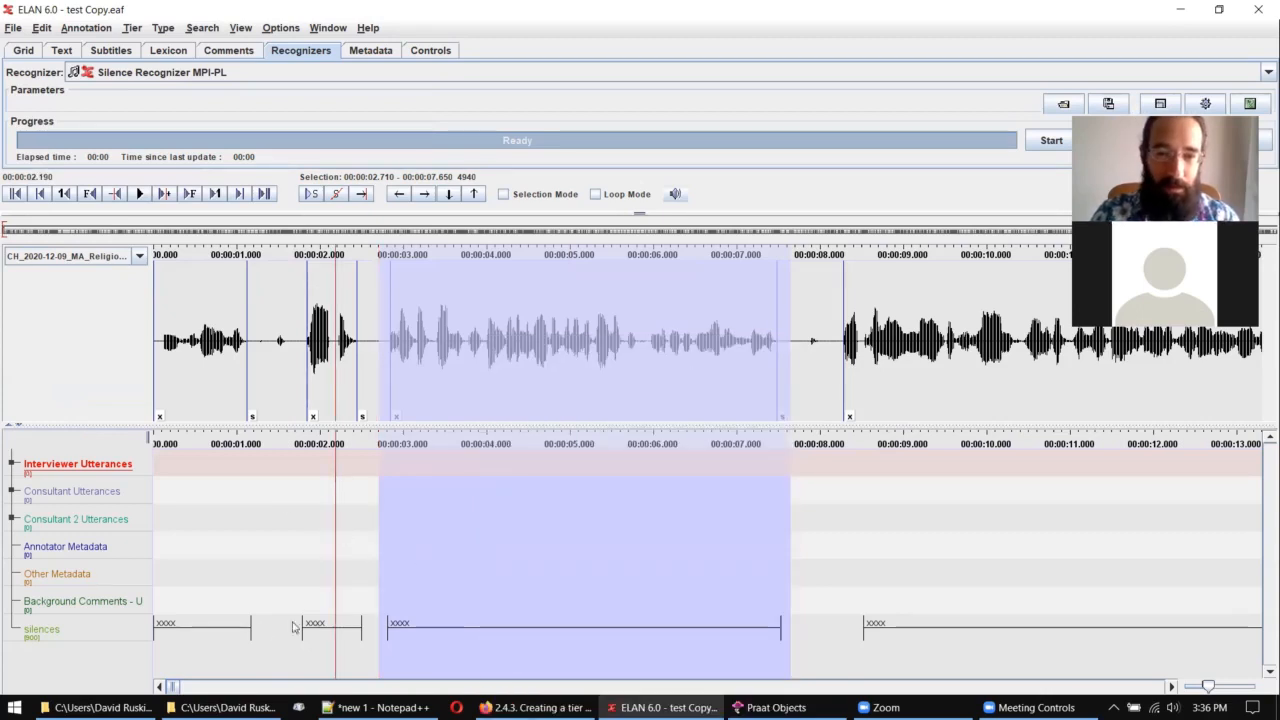
left_click(198, 632)
left_click(337, 640)
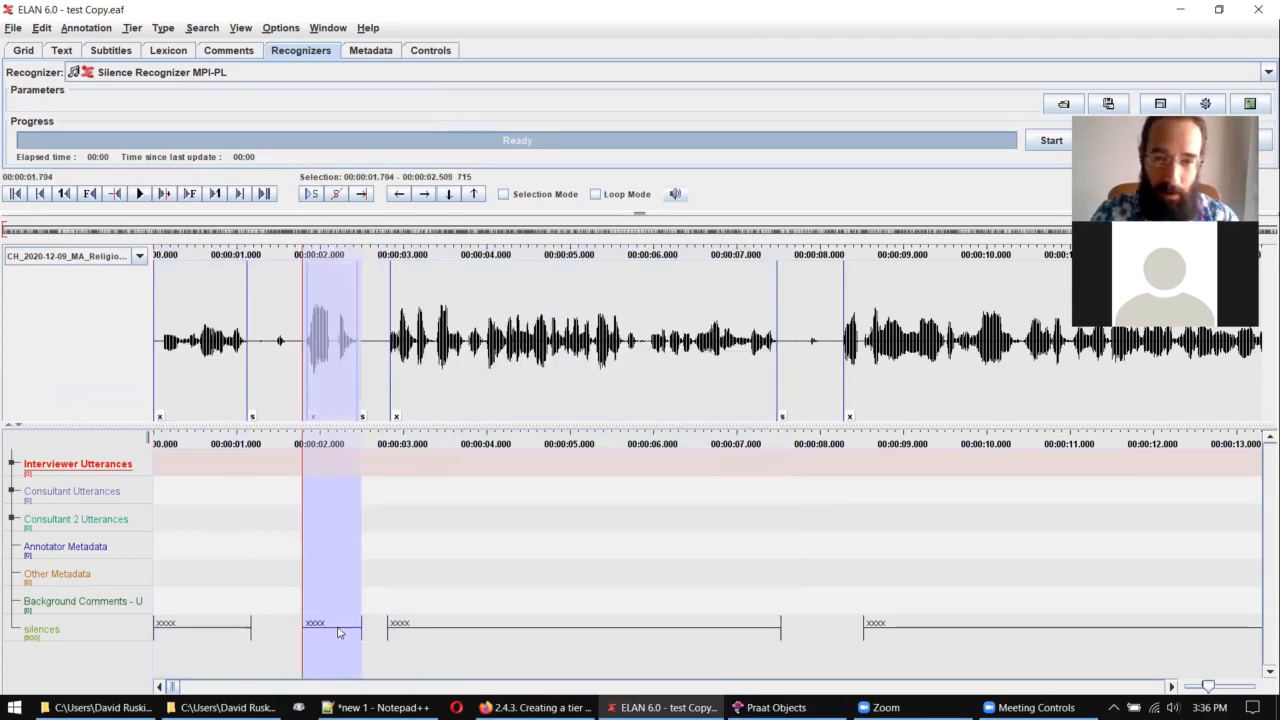
left_click(449, 634)
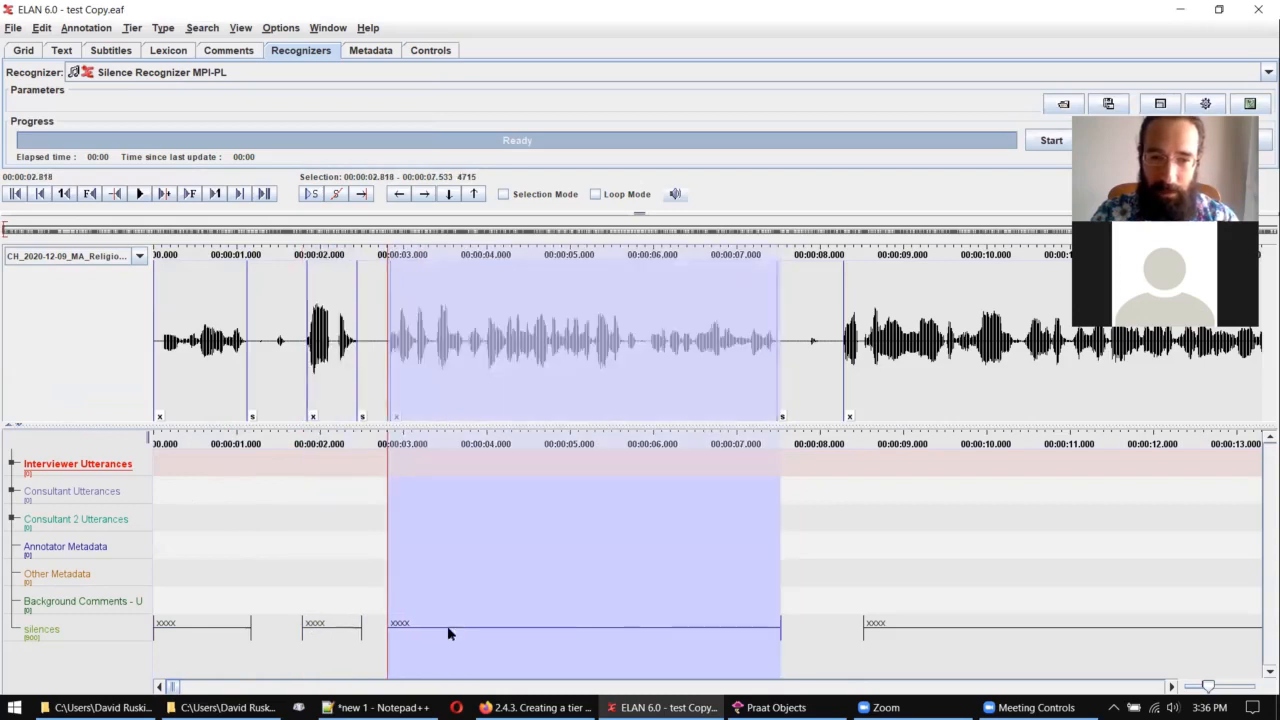
left_click(894, 629)
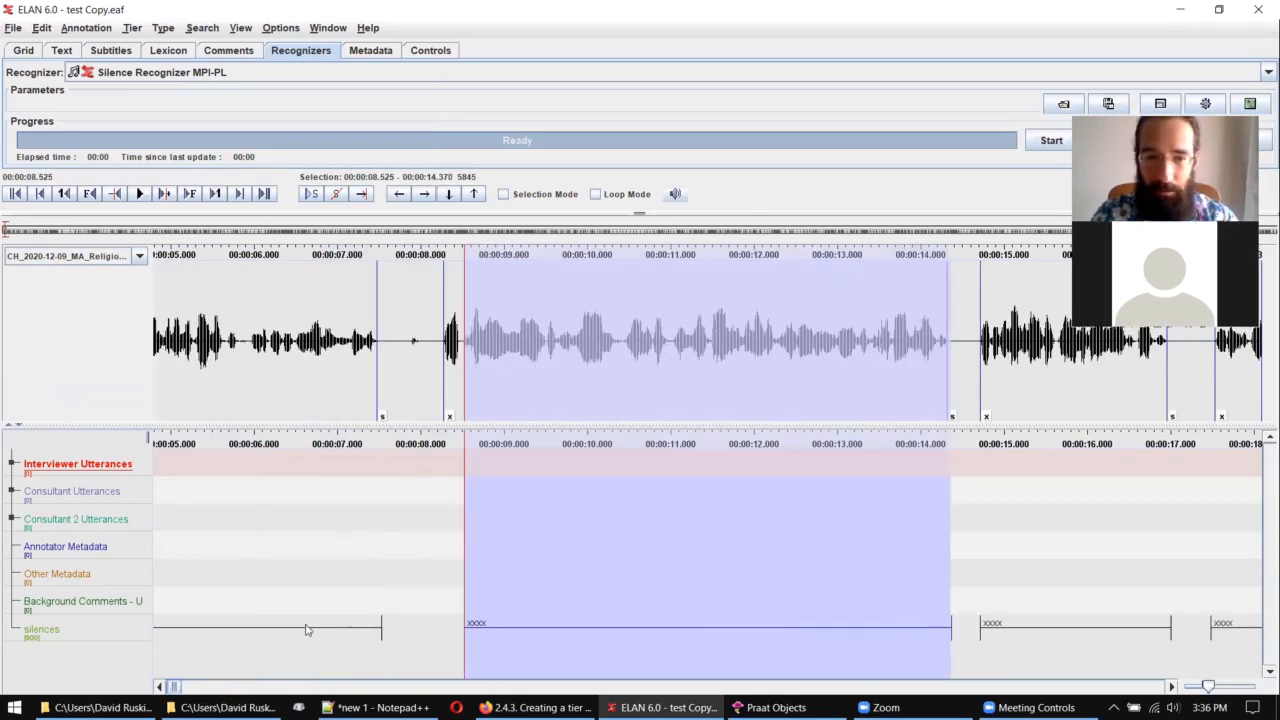
left_click(336, 633)
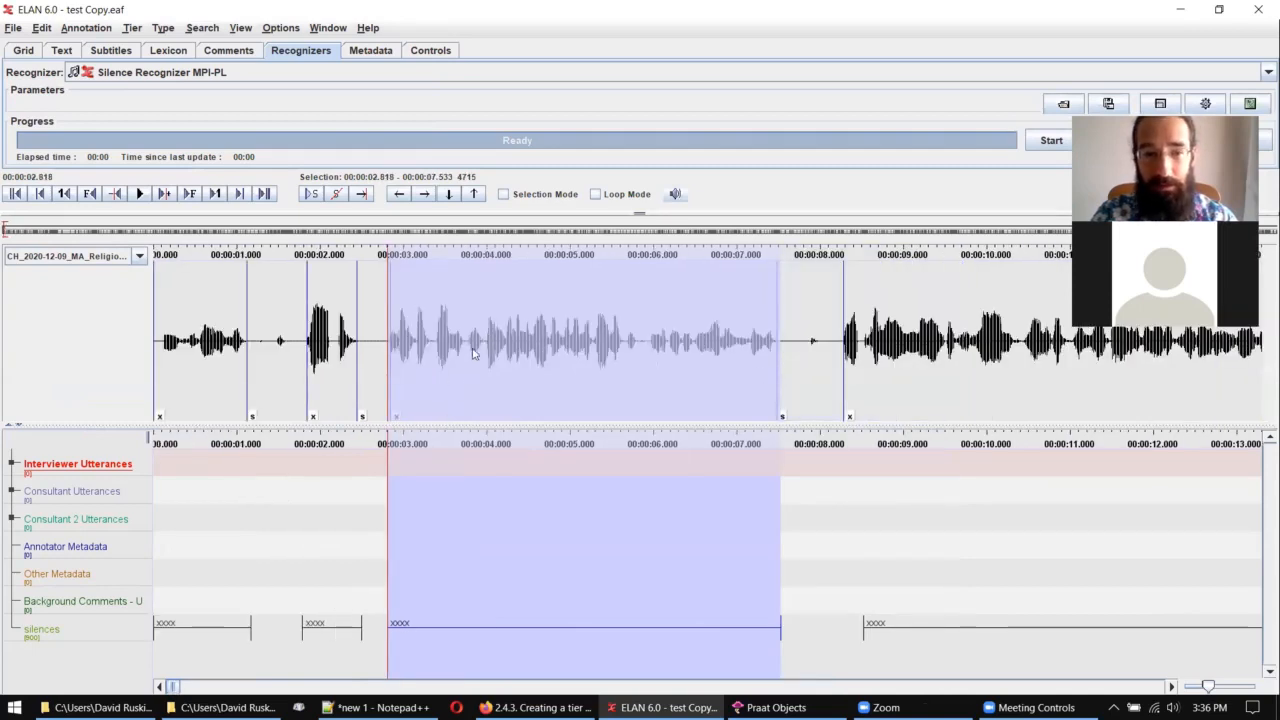
Step: Switch to Transcription Mode with the default-lt type assigned to its single column
left_click(302, 29)
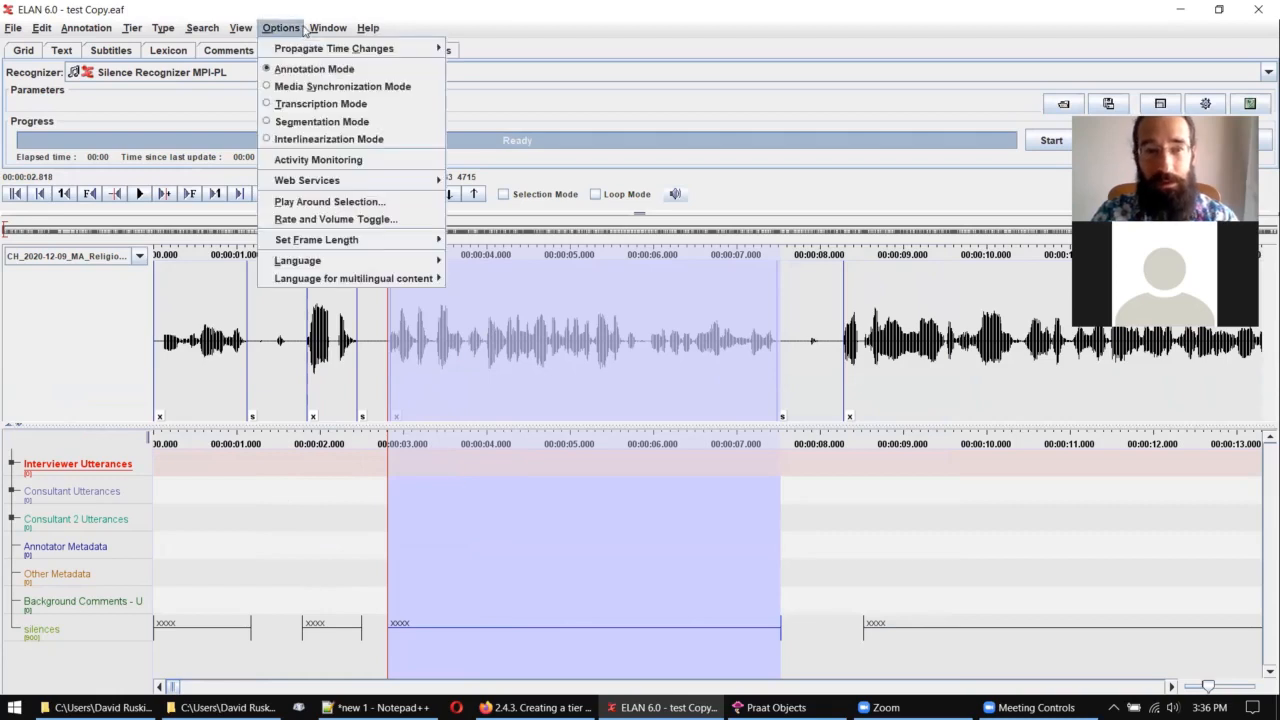
left_click(302, 104)
left_click(629, 231)
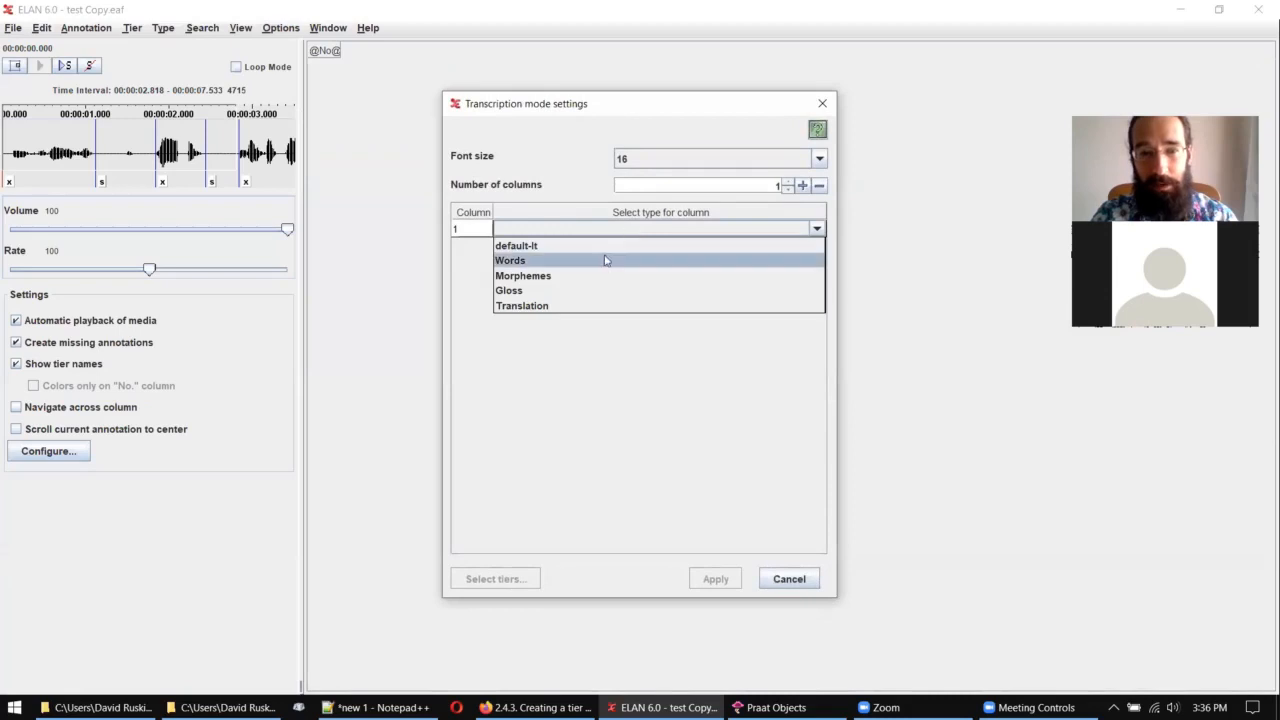
left_click(575, 245)
left_click(561, 247)
left_click(557, 248)
left_click(715, 579)
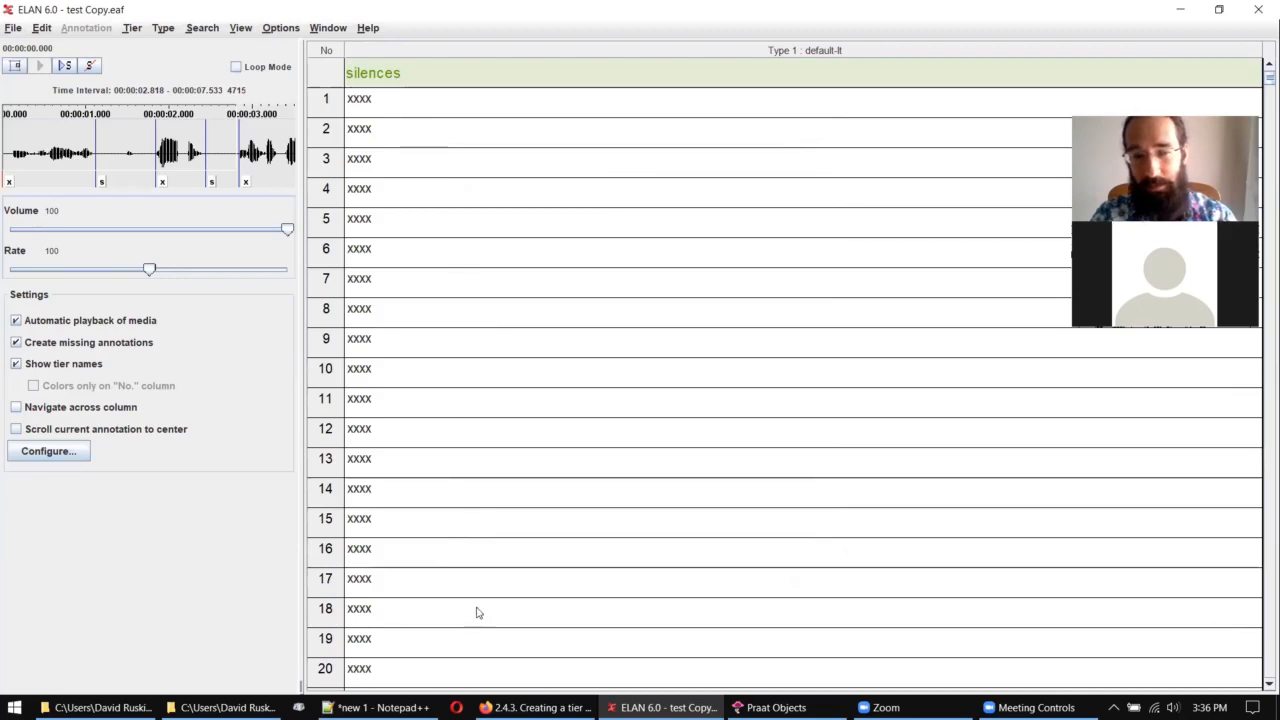
Step: Return to Annotation Mode and switch to the Praat Objects window
left_click(270, 28)
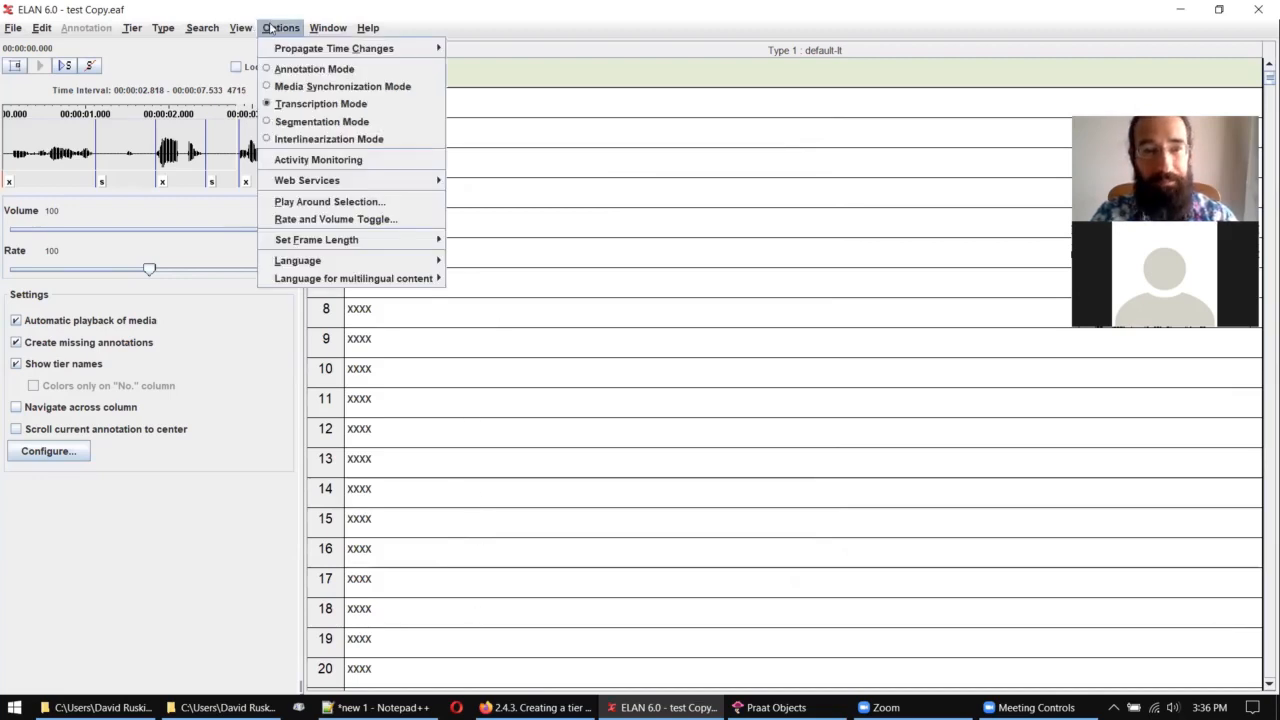
left_click(282, 69)
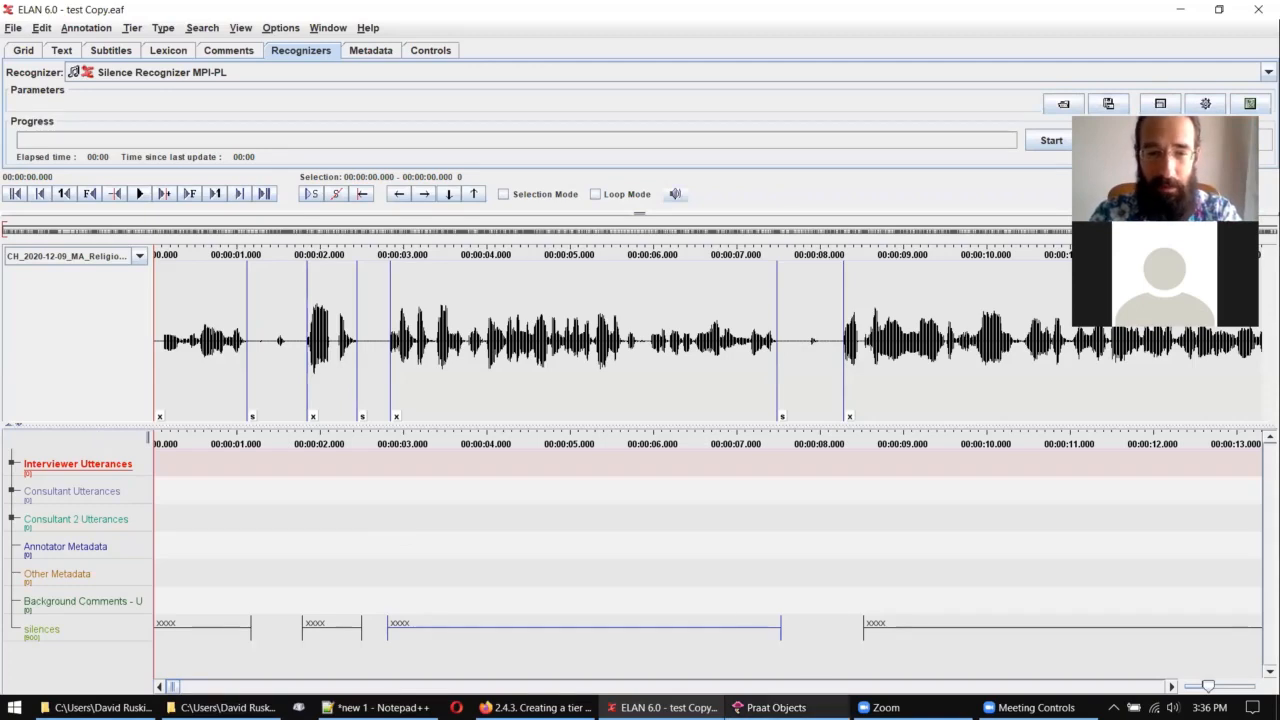
left_click(770, 707)
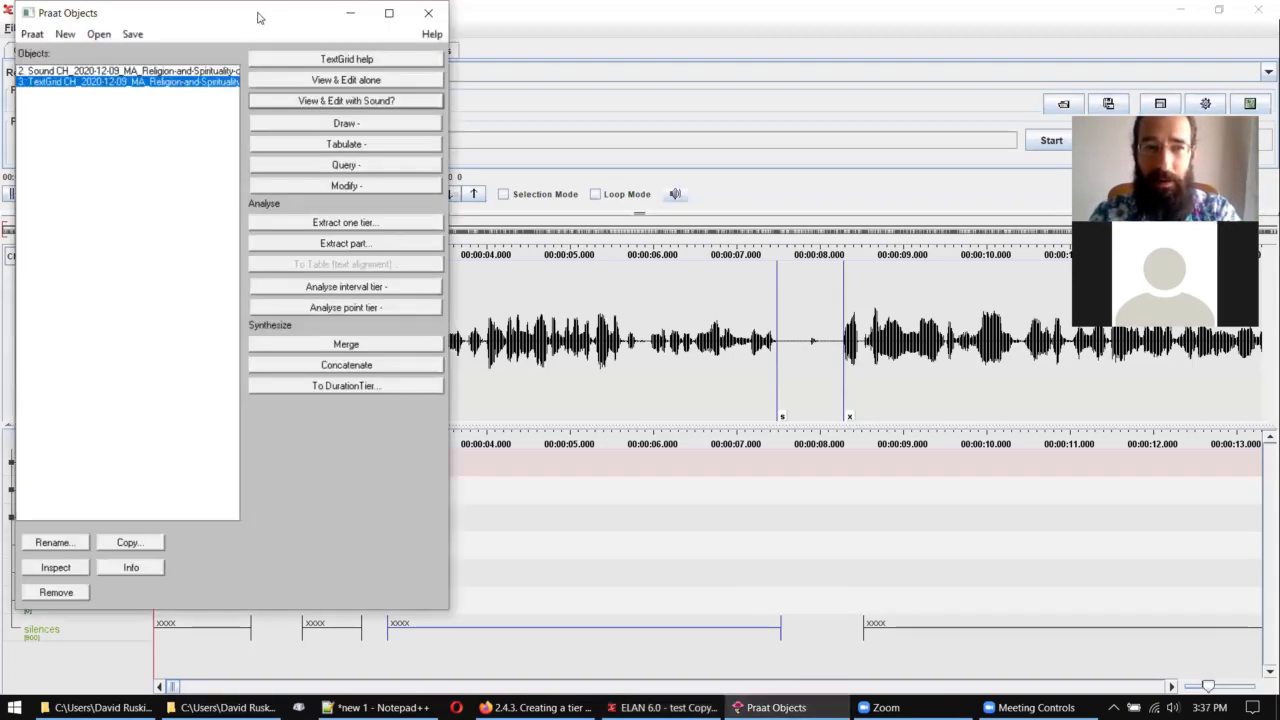
left_click_drag(257, 17, 250, 21)
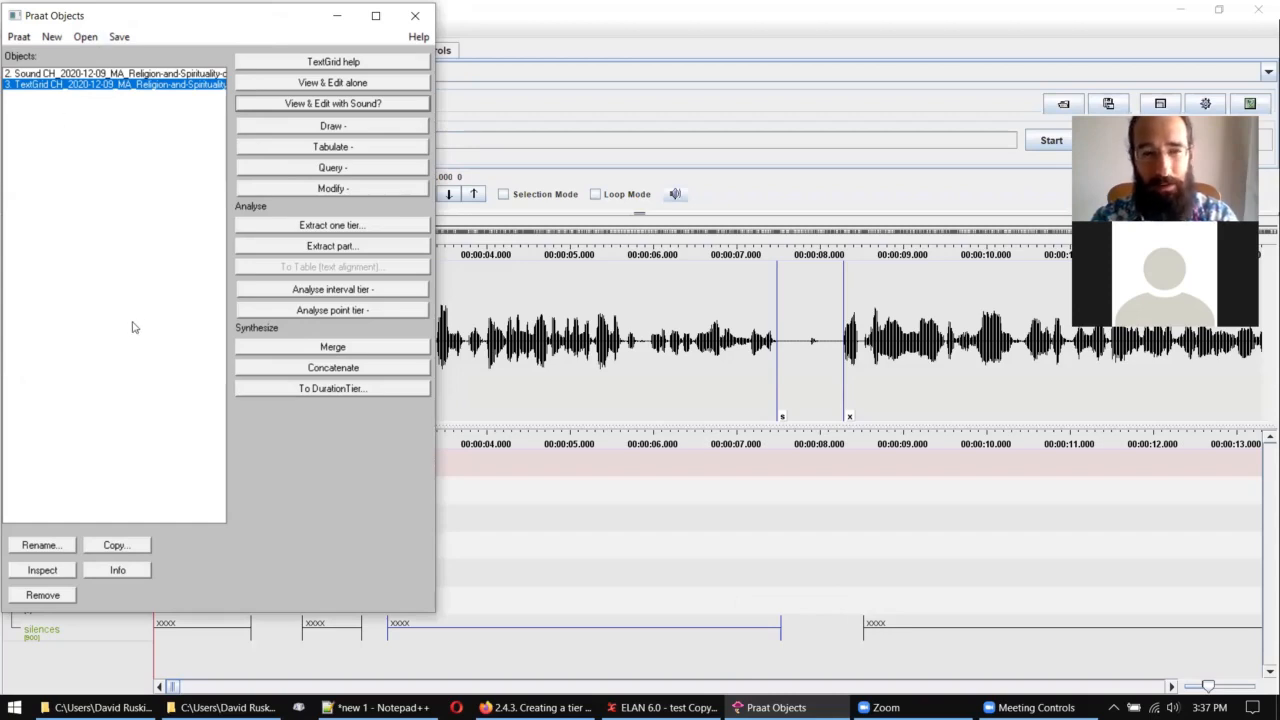
left_click(86, 37)
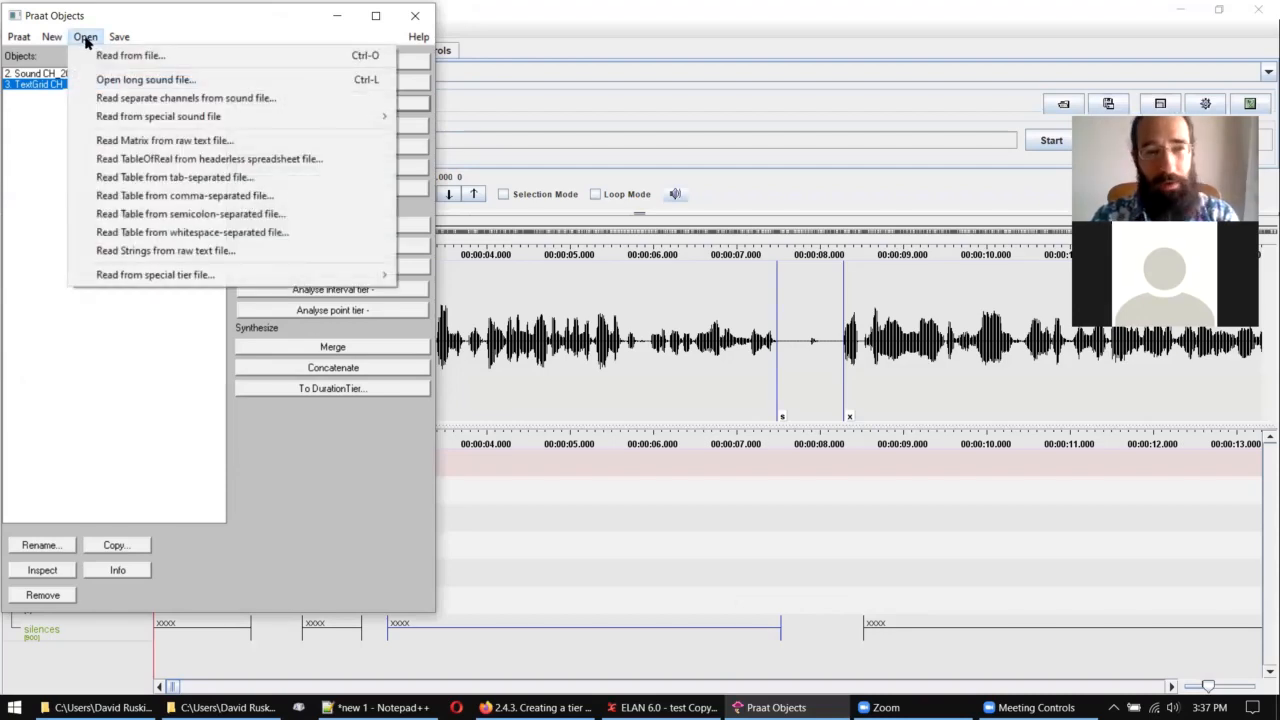
left_click(106, 57)
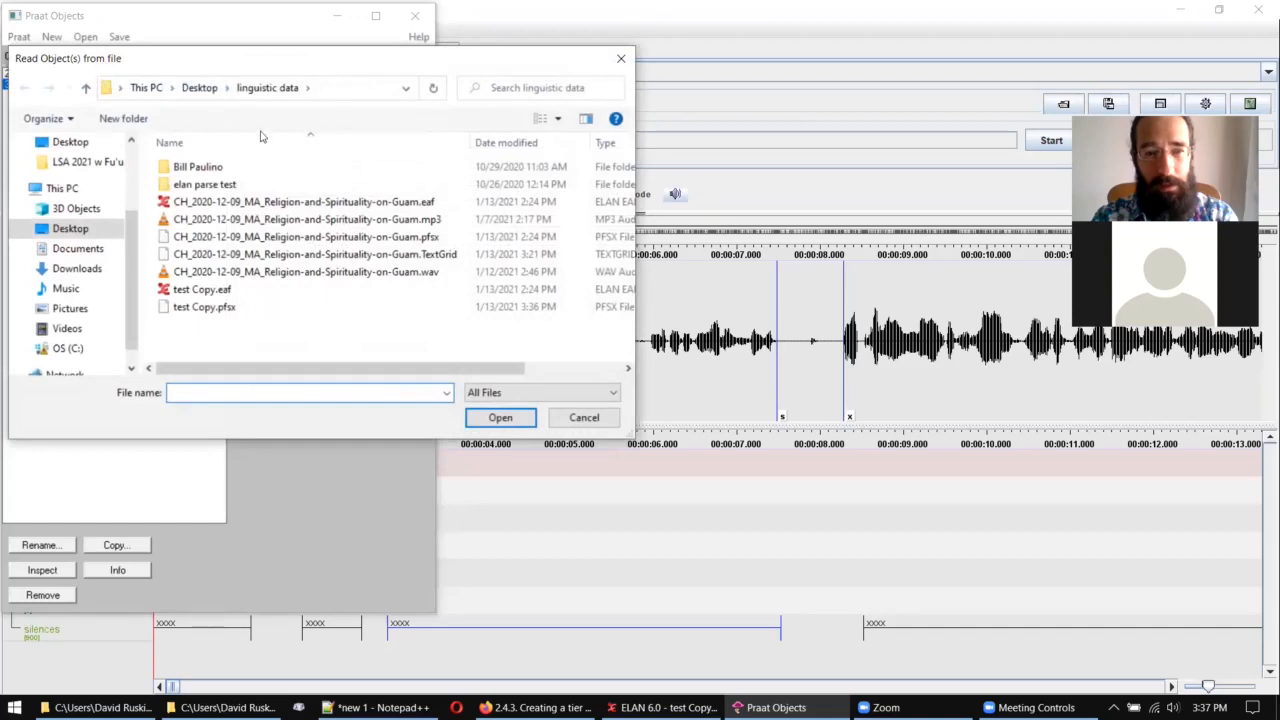
left_click(312, 272)
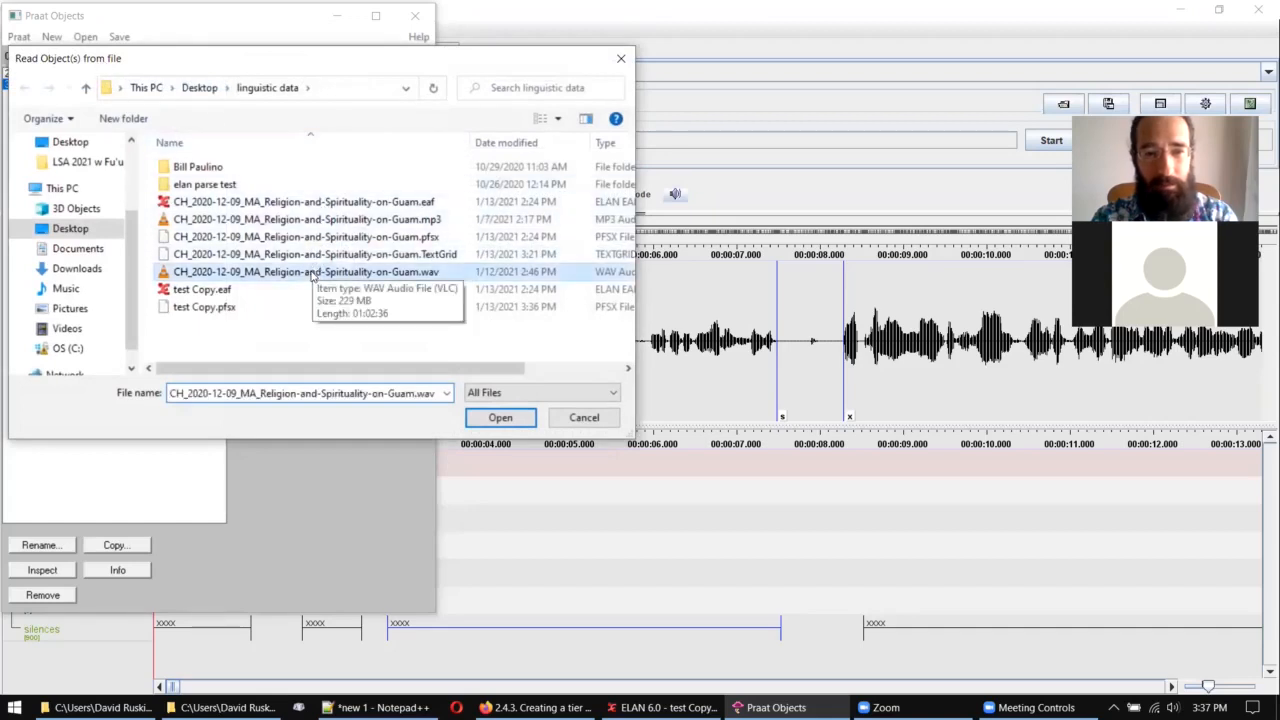
left_click(552, 418)
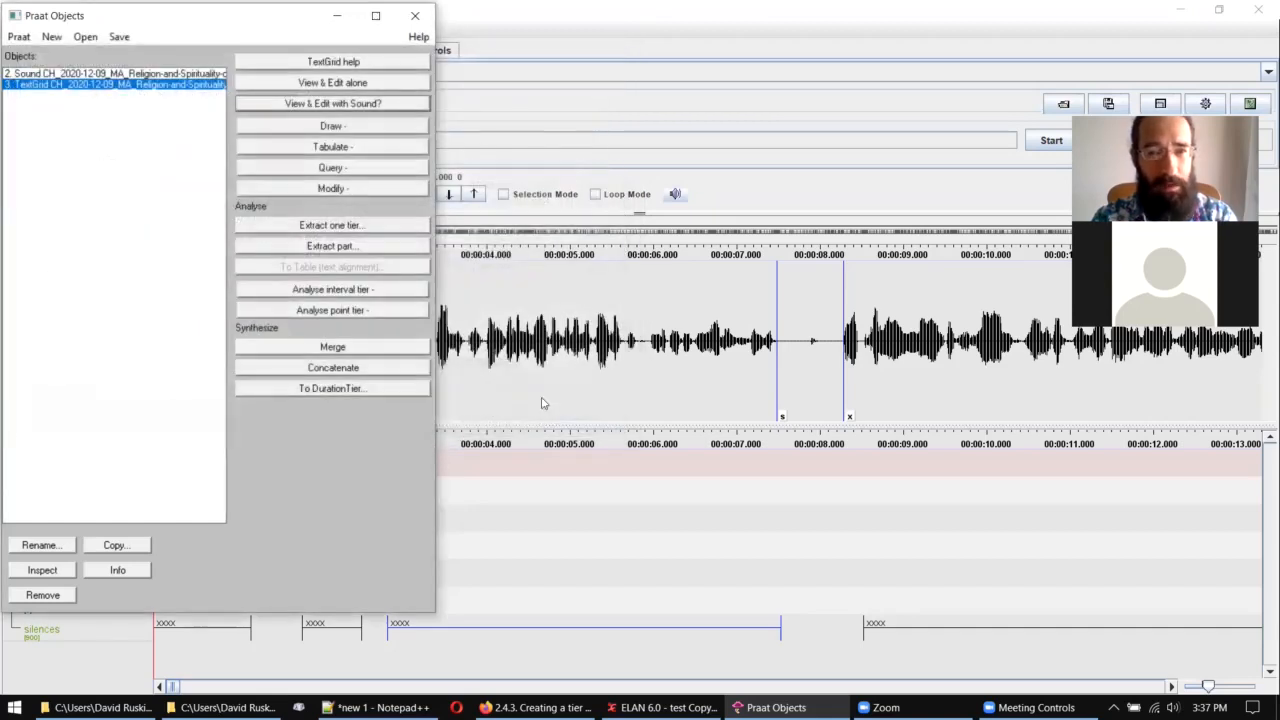
Step: Start To TextGrid (silences) for the Sound object and reset its parameters to the standard values
left_click(199, 75)
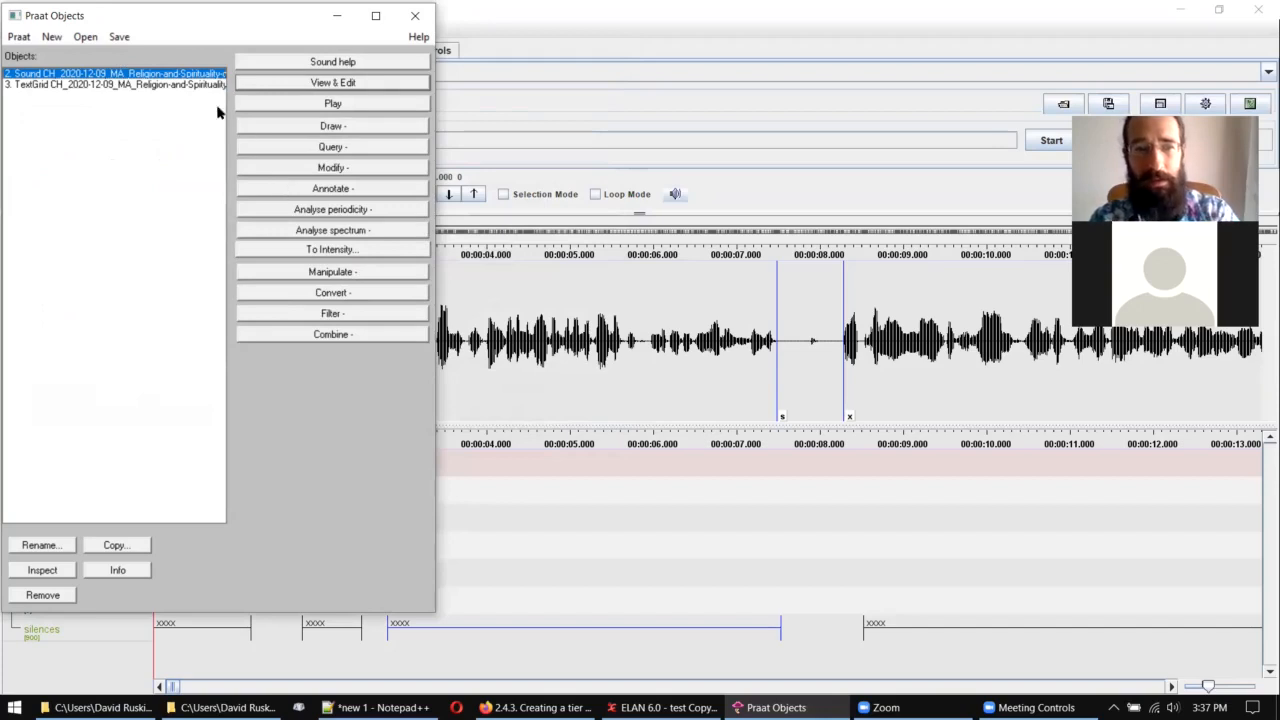
left_click(330, 190)
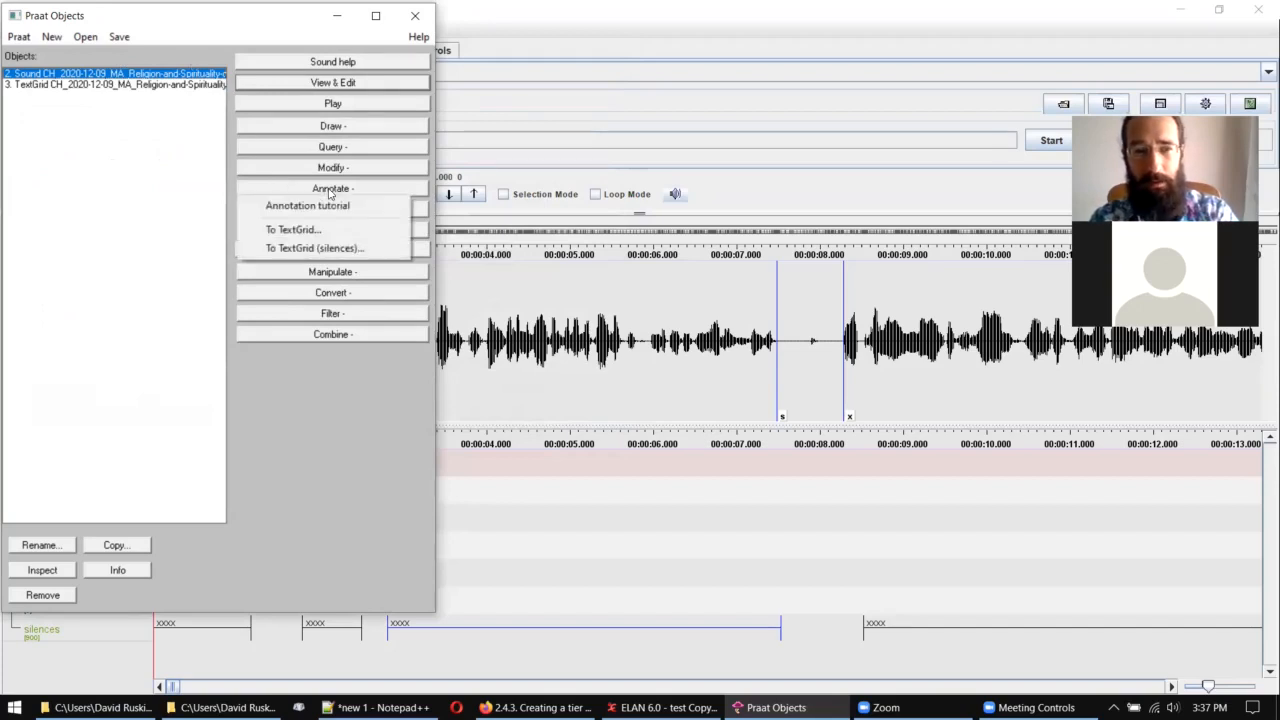
left_click(318, 250)
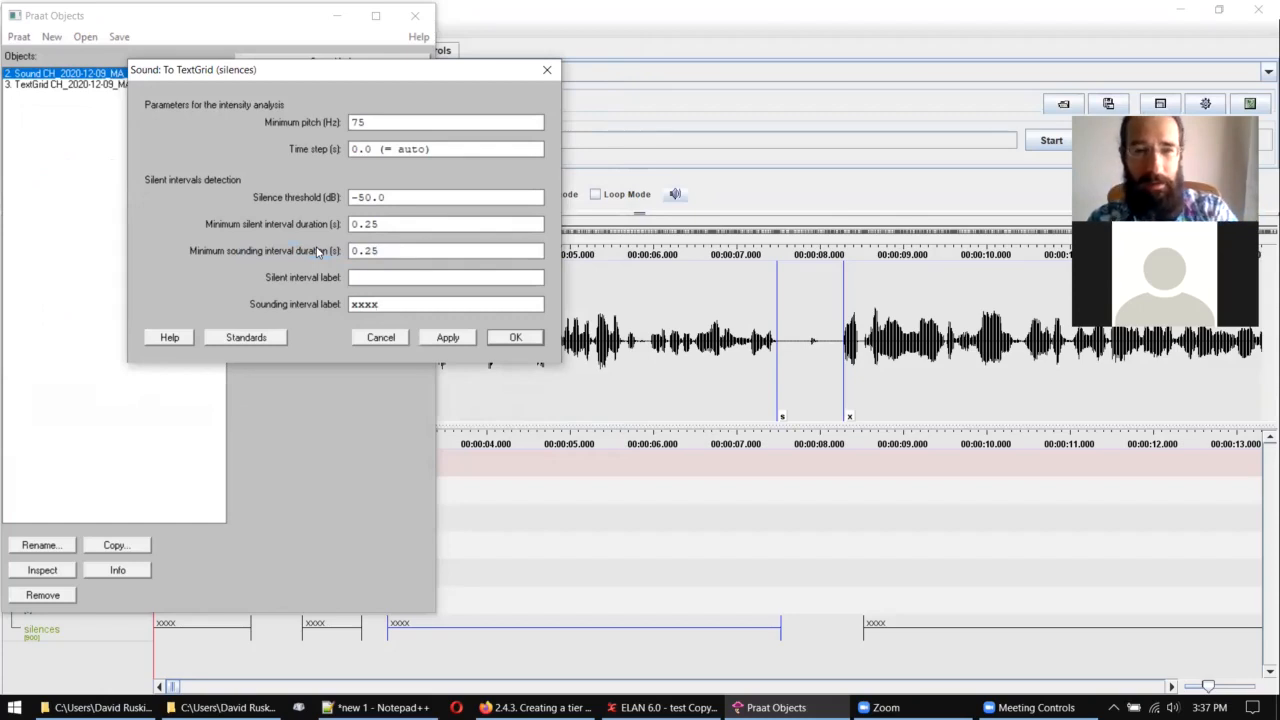
left_click(241, 338)
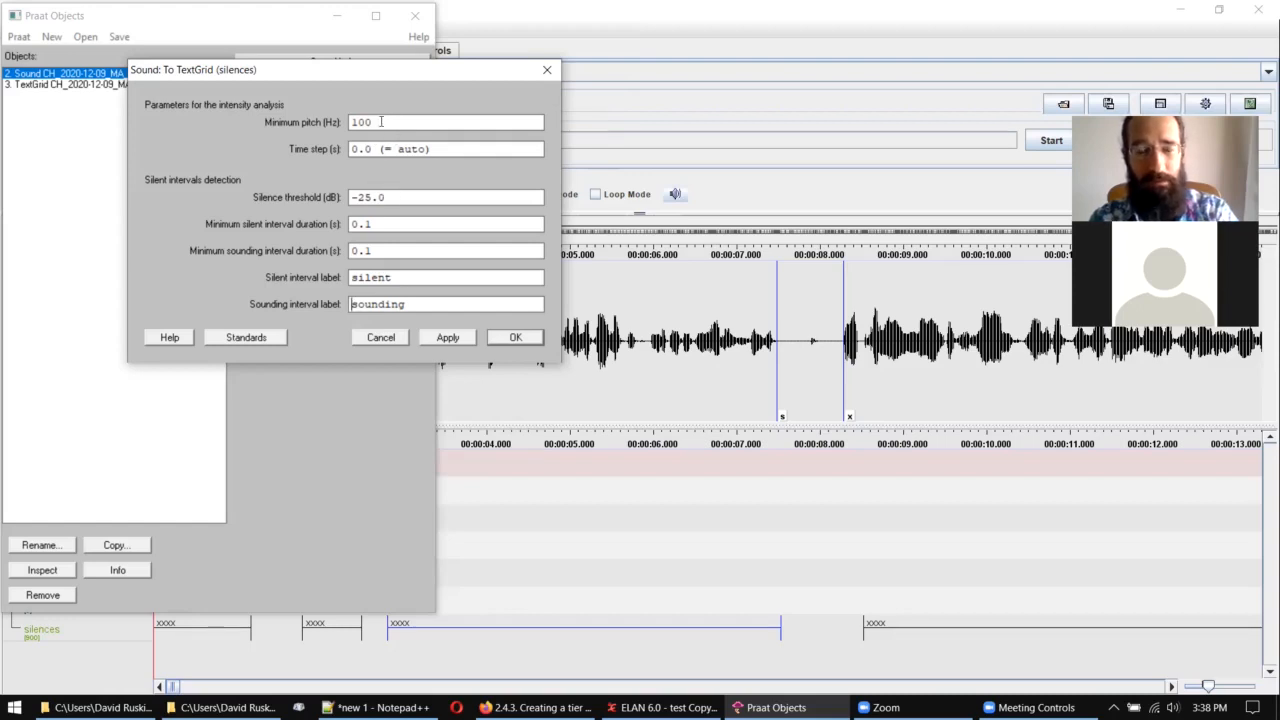
Step: Set the minimum pitch to 75 Hz and the silence threshold to -50.0 dB
left_click_drag(380, 127, 334, 122)
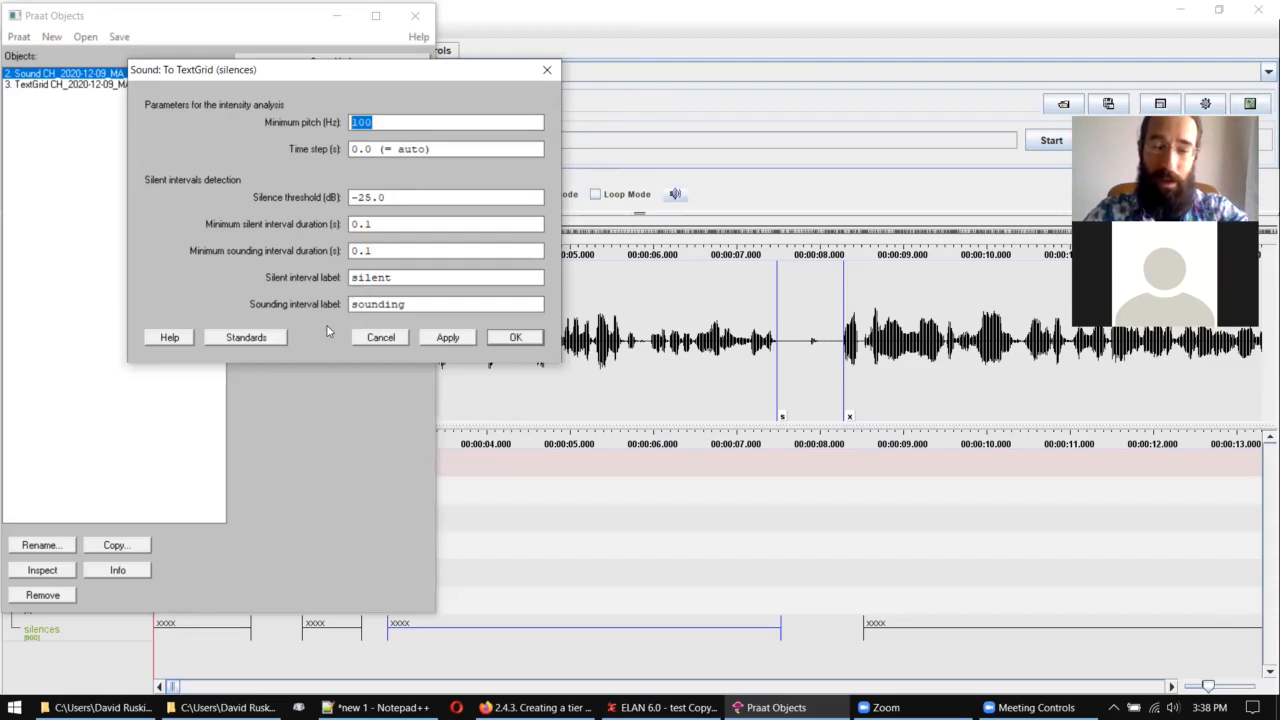
type("75")
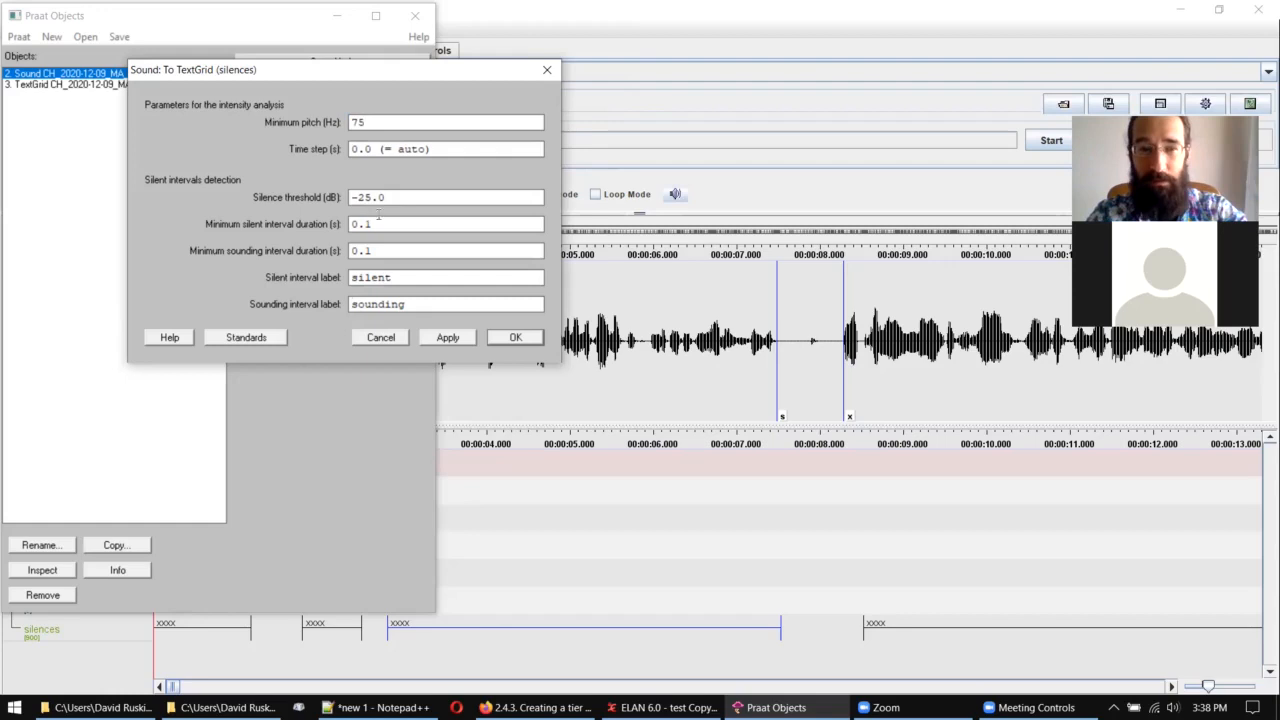
left_click_drag(395, 197, 352, 198)
type("-5.0")
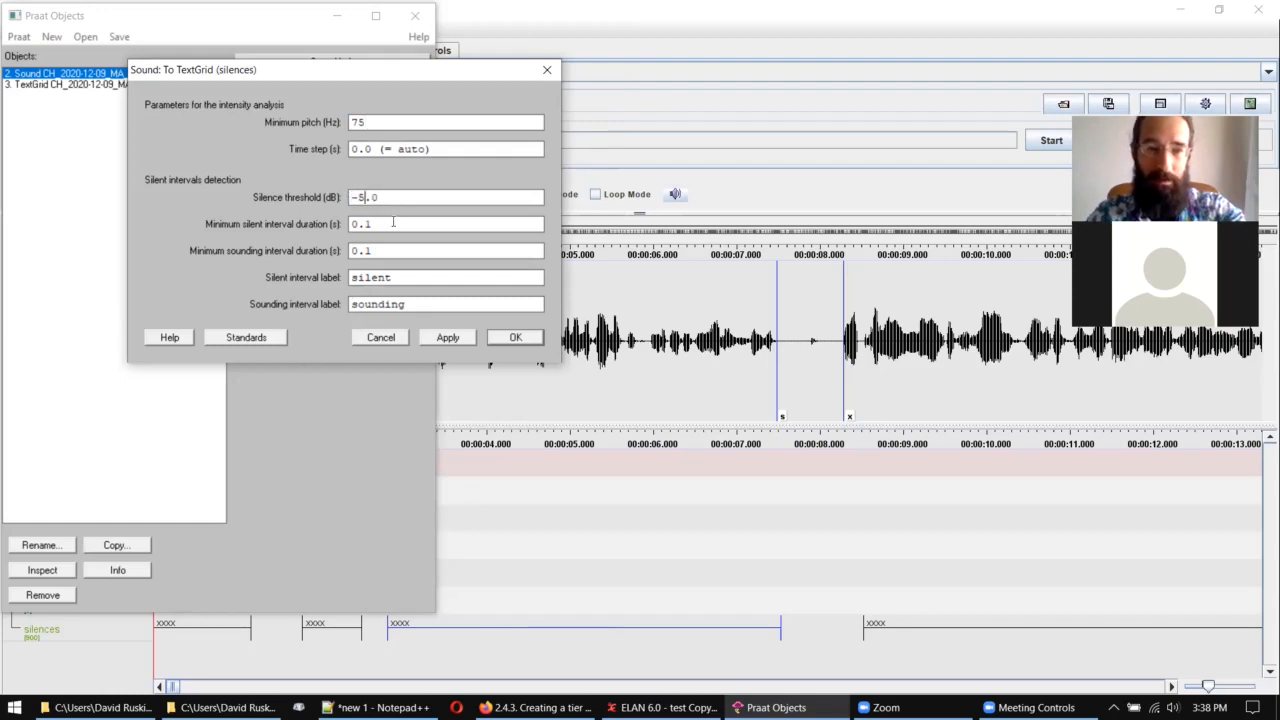
left_click(366, 197)
type("0")
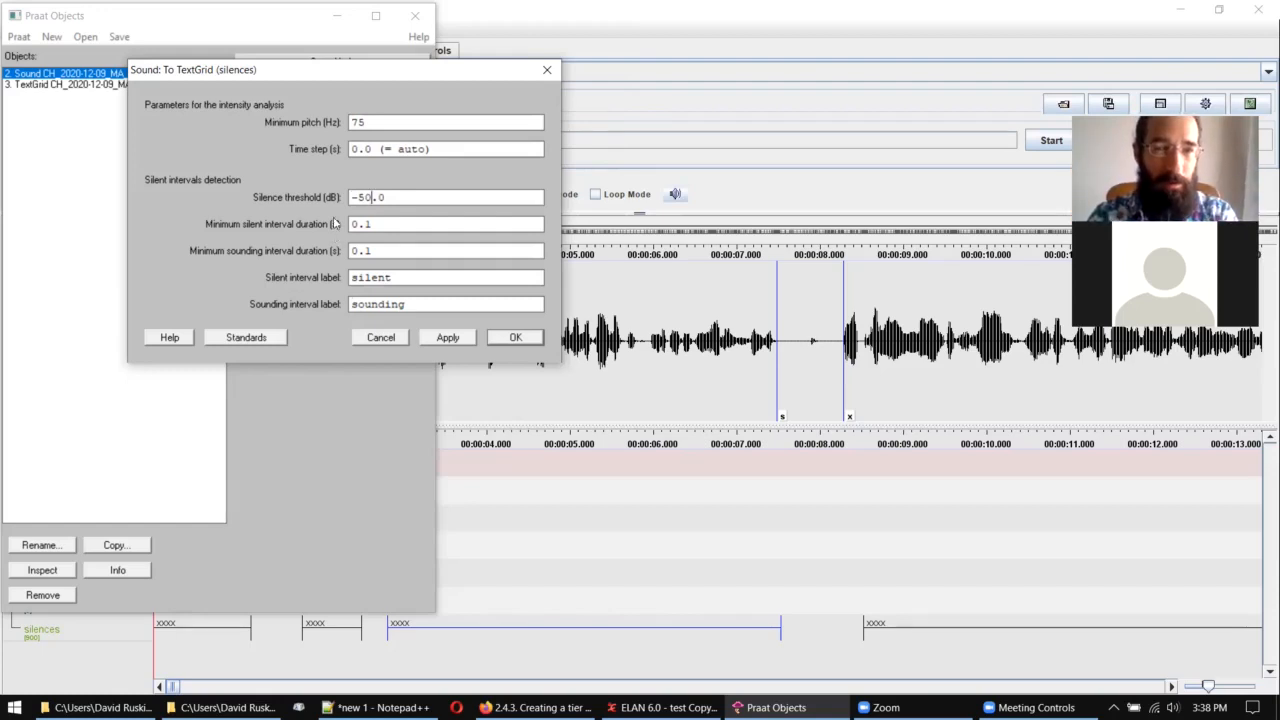
Step: Set the minimum silent interval duration to 0.25 s and the minimum sounding interval duration to 0.2 s
left_click(370, 224)
key("BackSpace")
type("2")
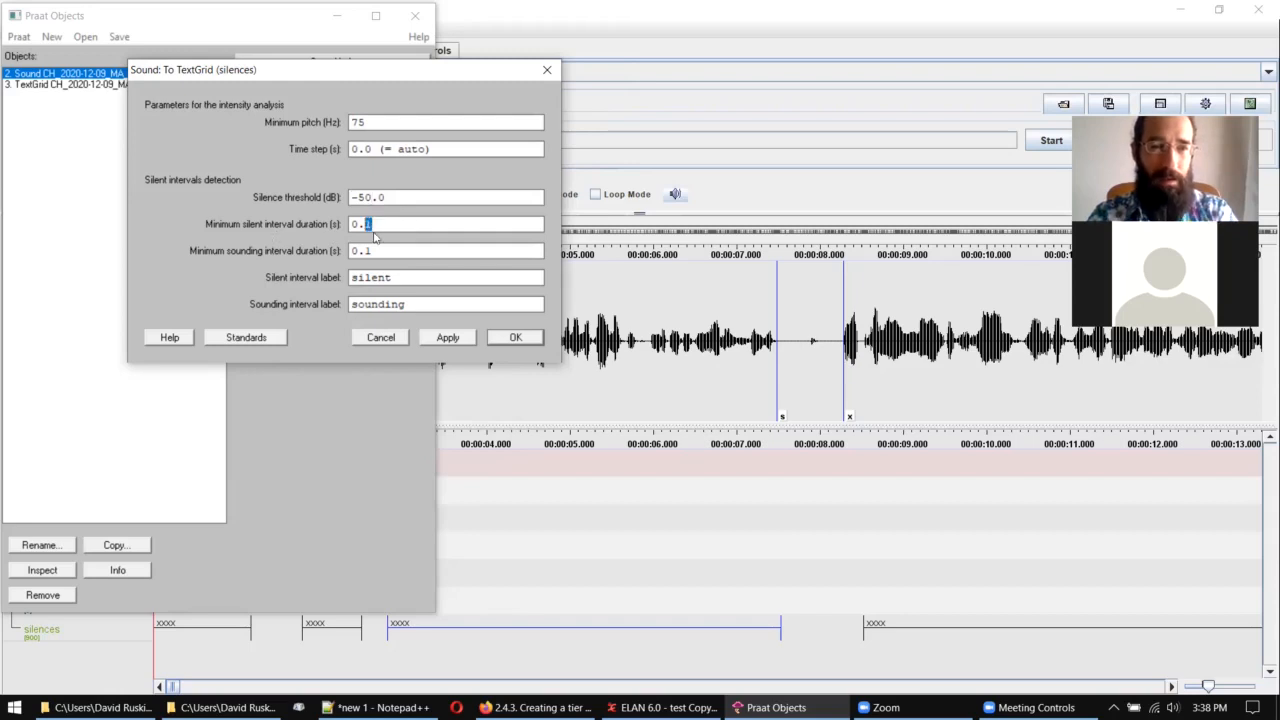
type("5")
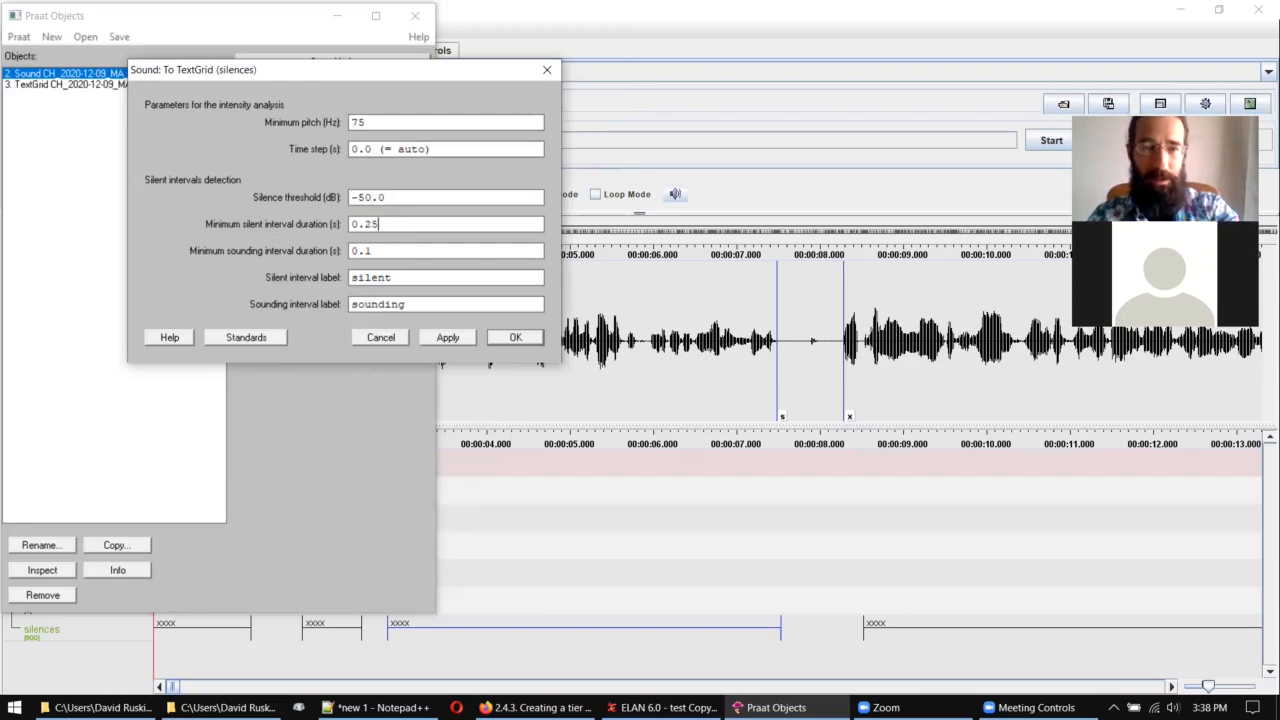
double_click(368, 251)
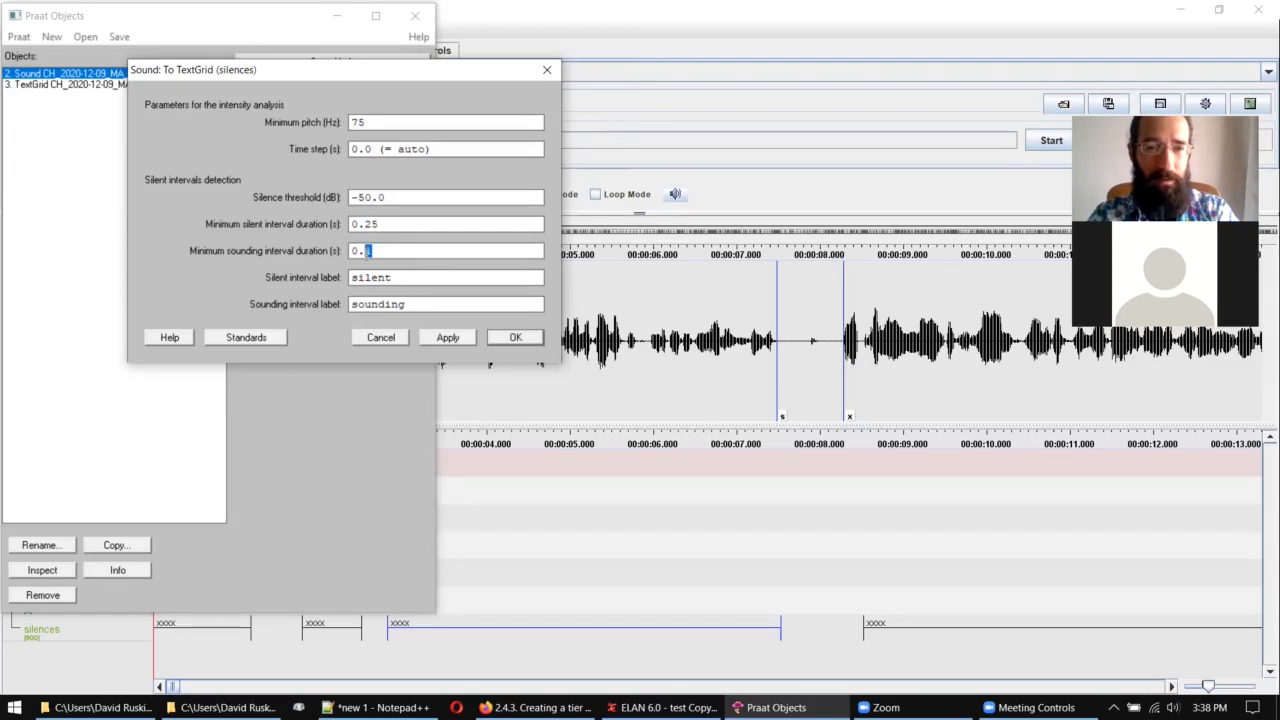
type("2")
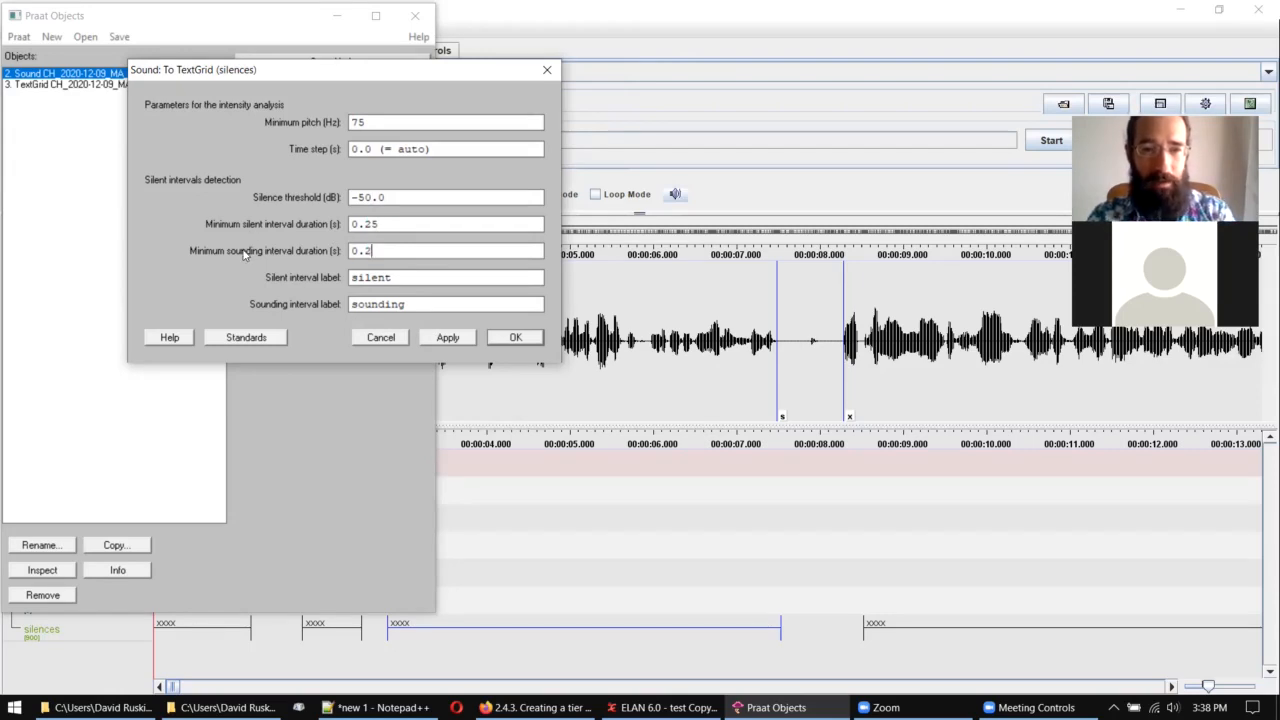
Step: Clear the silent interval label, set the sounding interval label to xxxx, and close the dialog without running the segmentation
left_click_drag(398, 278, 314, 283)
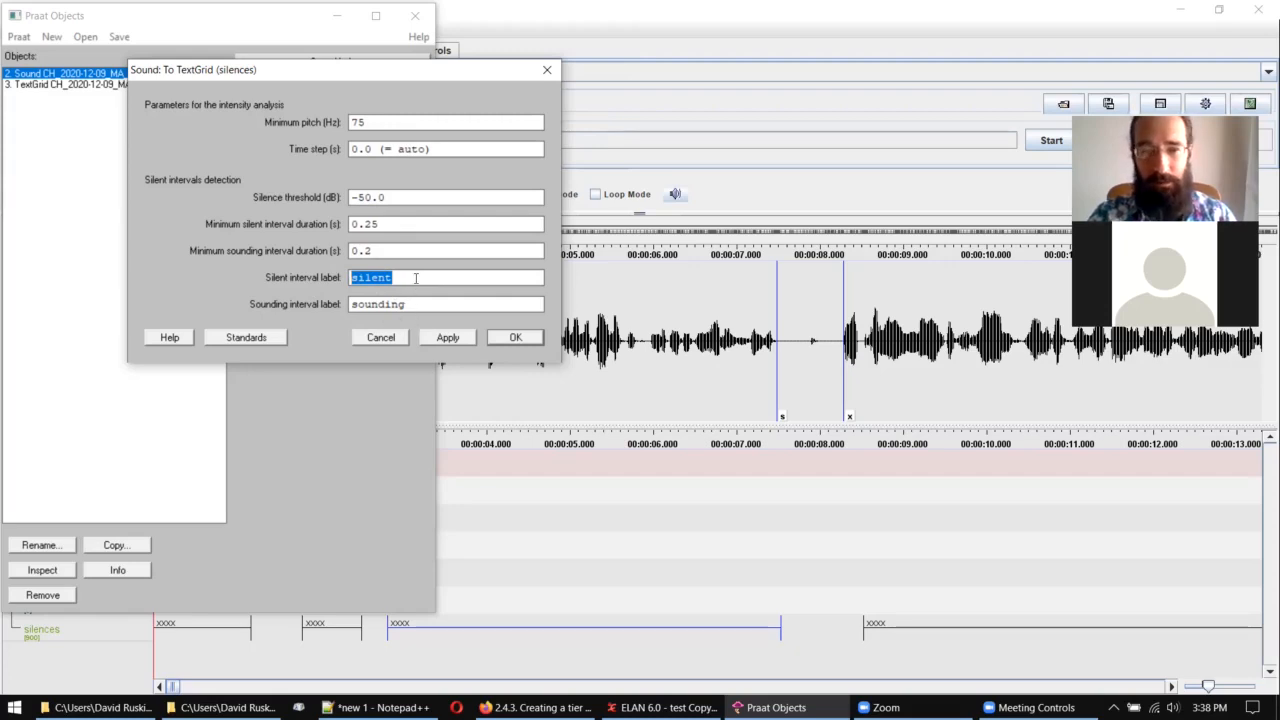
key("BackSpace")
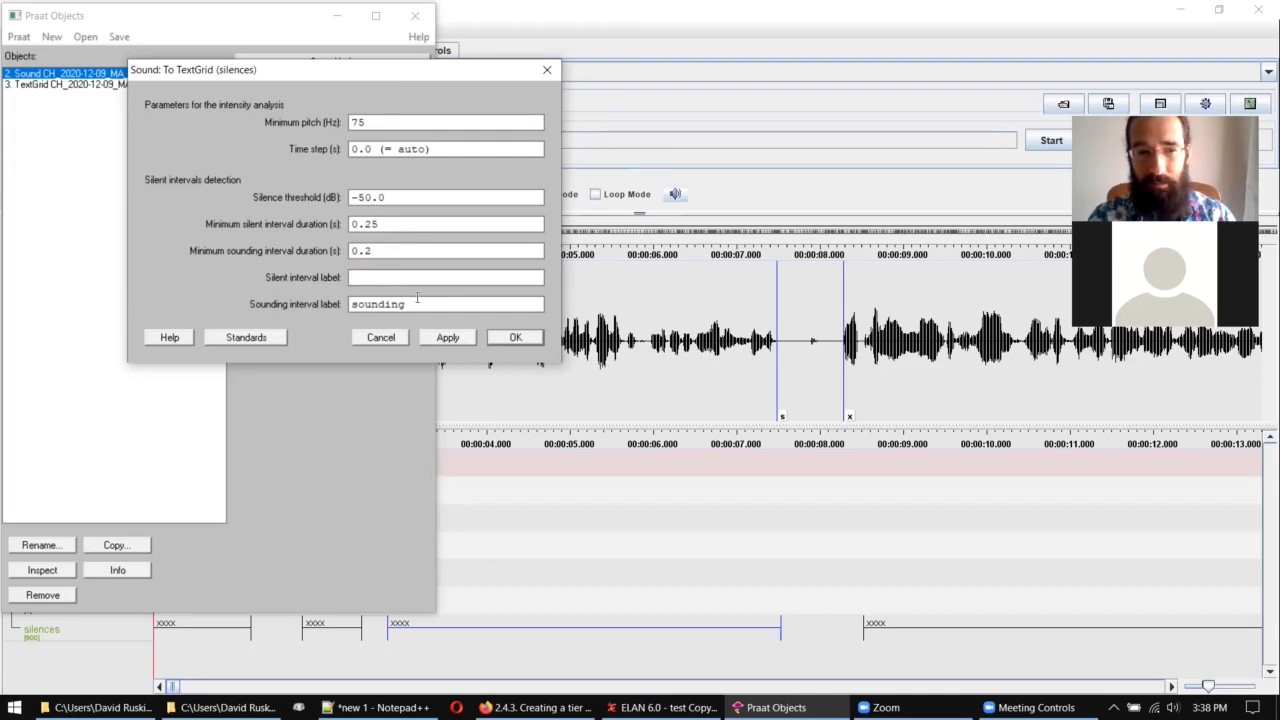
left_click_drag(417, 300, 308, 303)
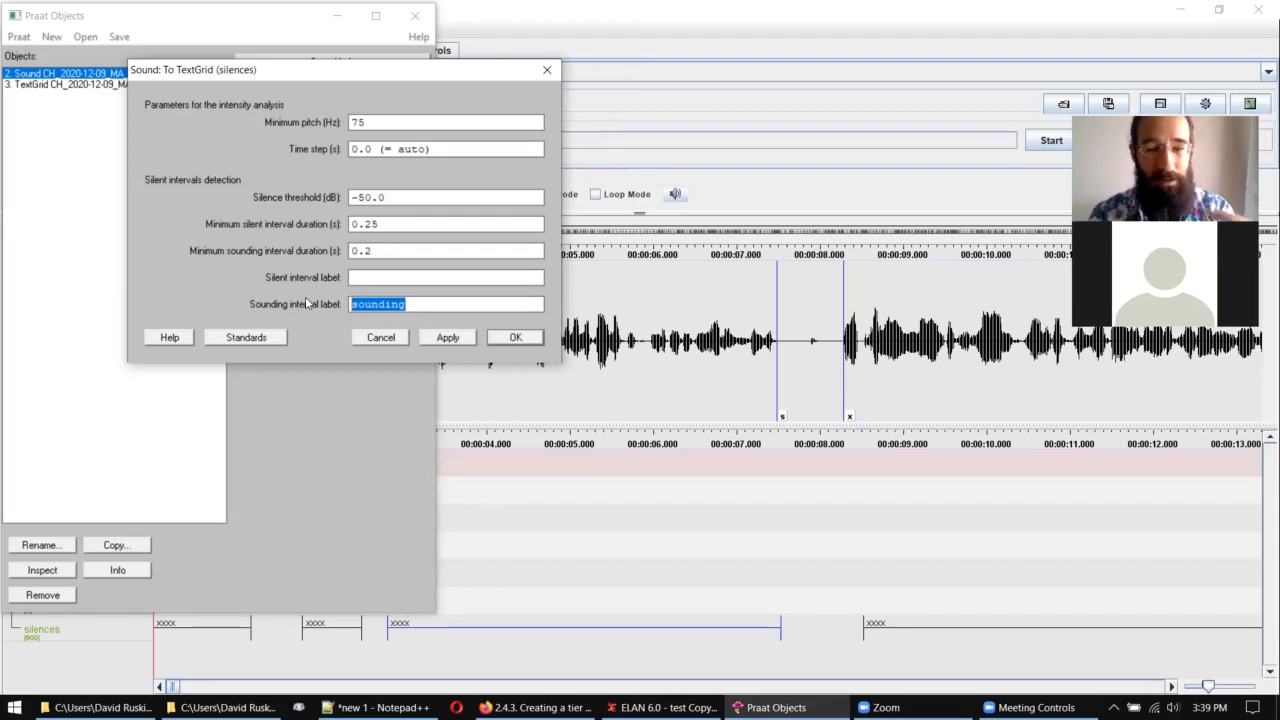
type("xxxx")
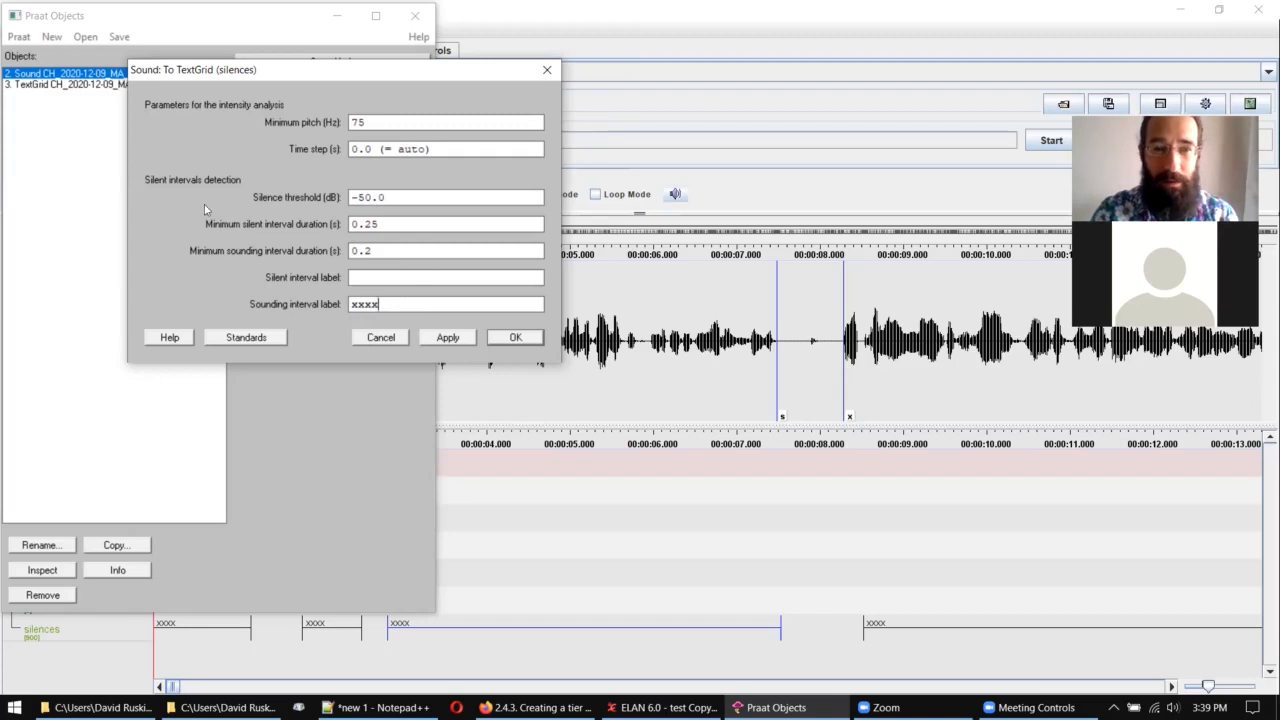
left_click(548, 72)
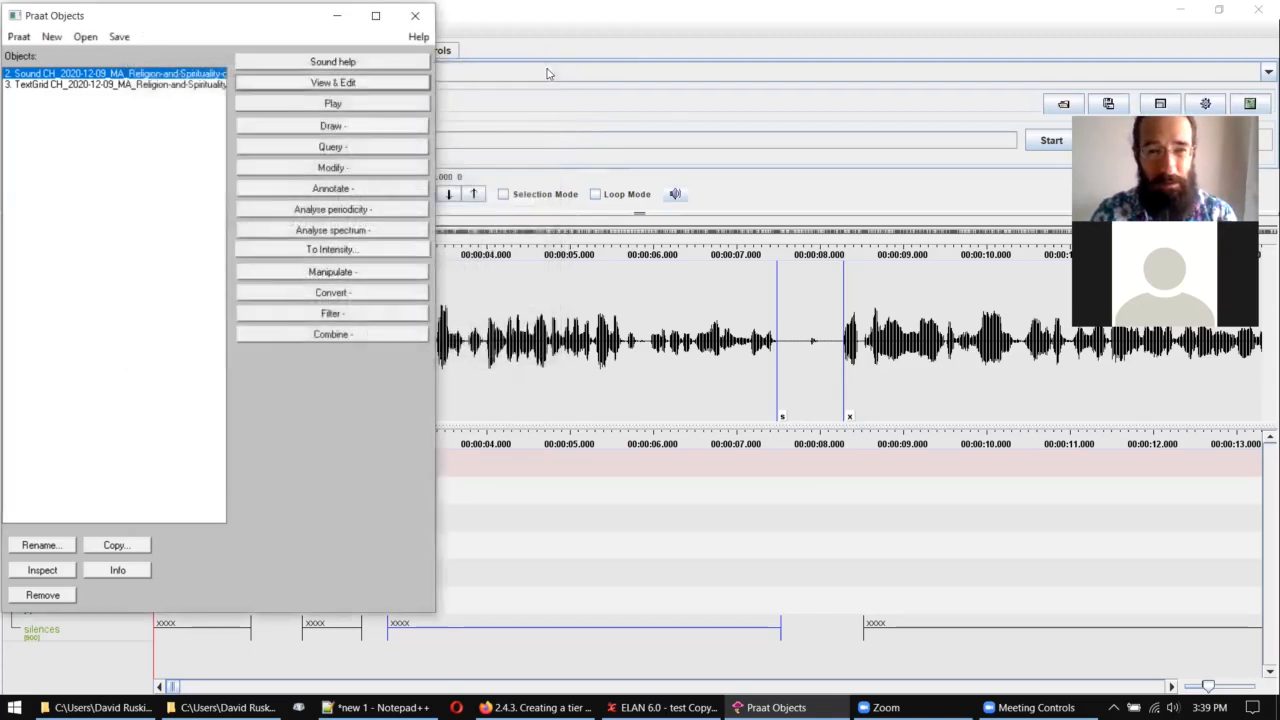
Step: View the existing TextGrid together with its Sound to examine the labelled intervals against the waveform, and close the editor
left_click(170, 86)
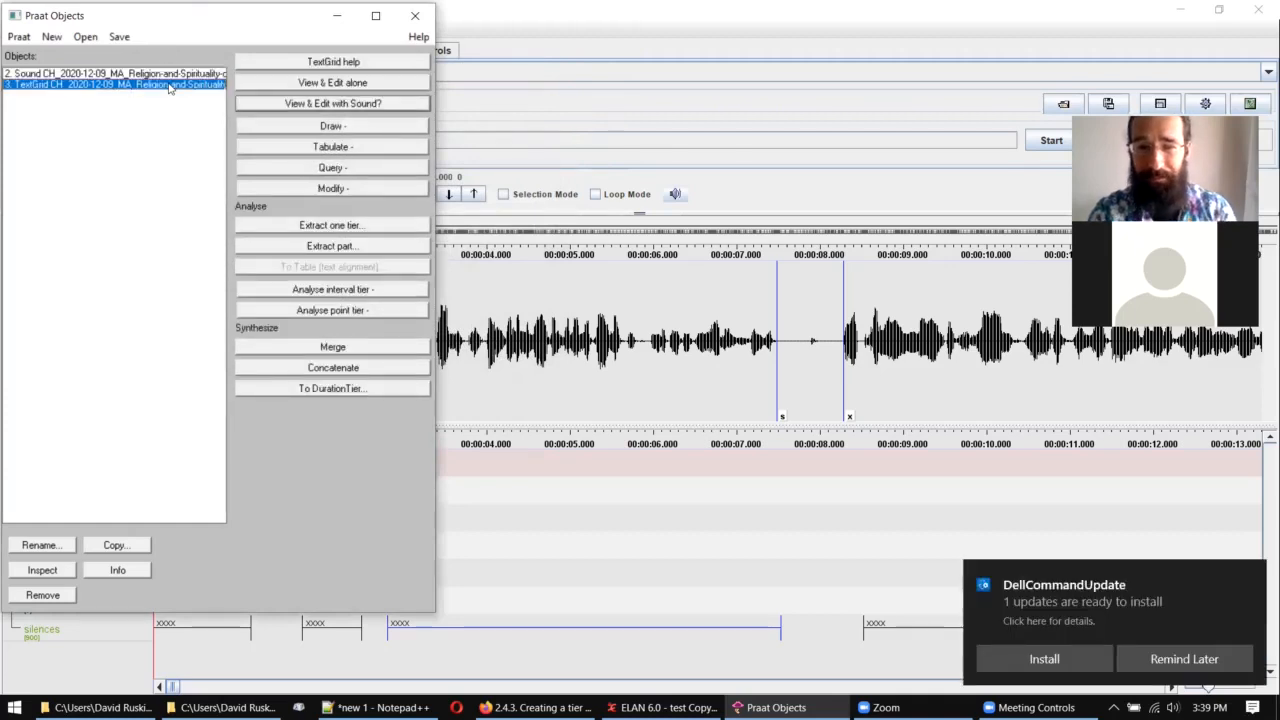
left_click(170, 75, "ctrl")
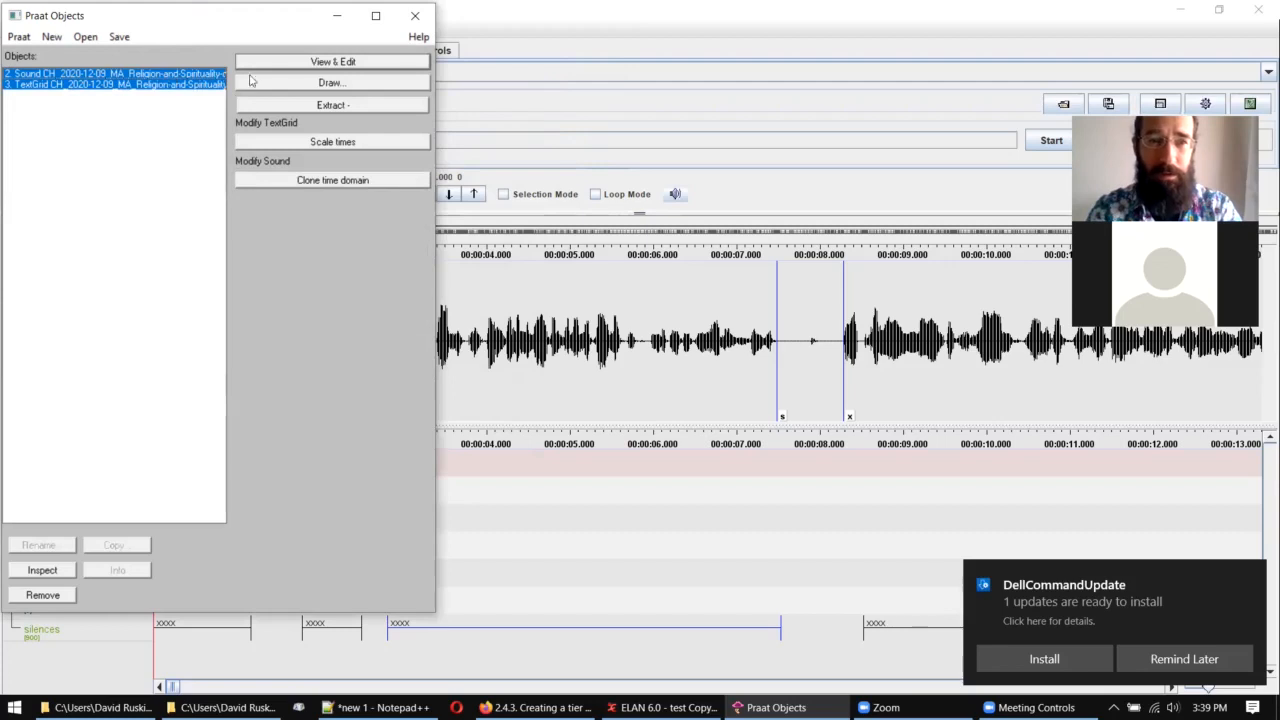
left_click(265, 64)
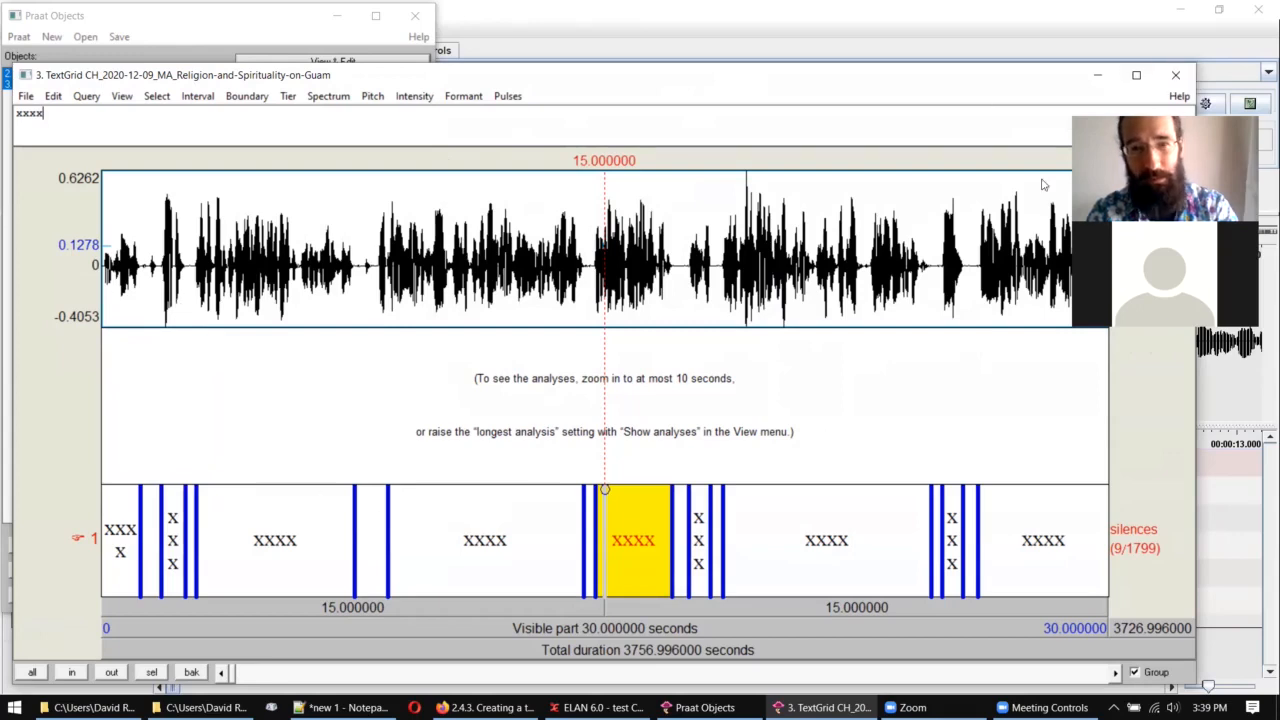
left_click(1176, 77)
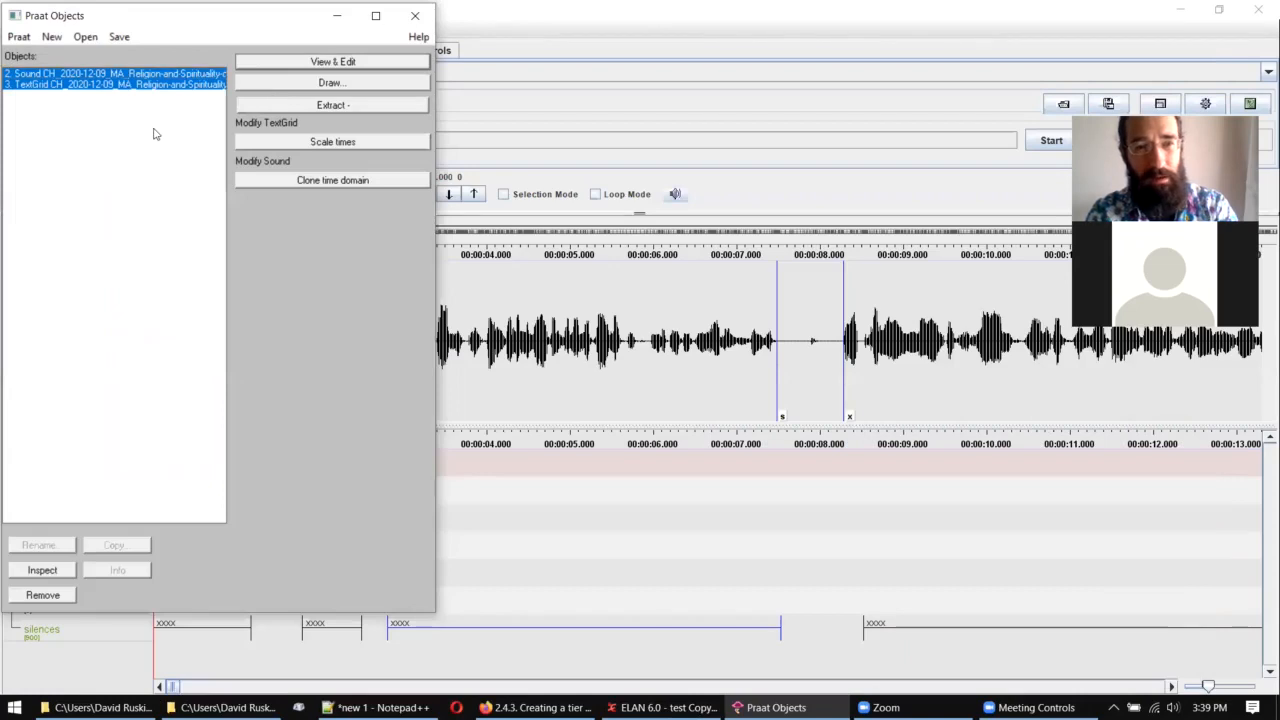
left_click(135, 87)
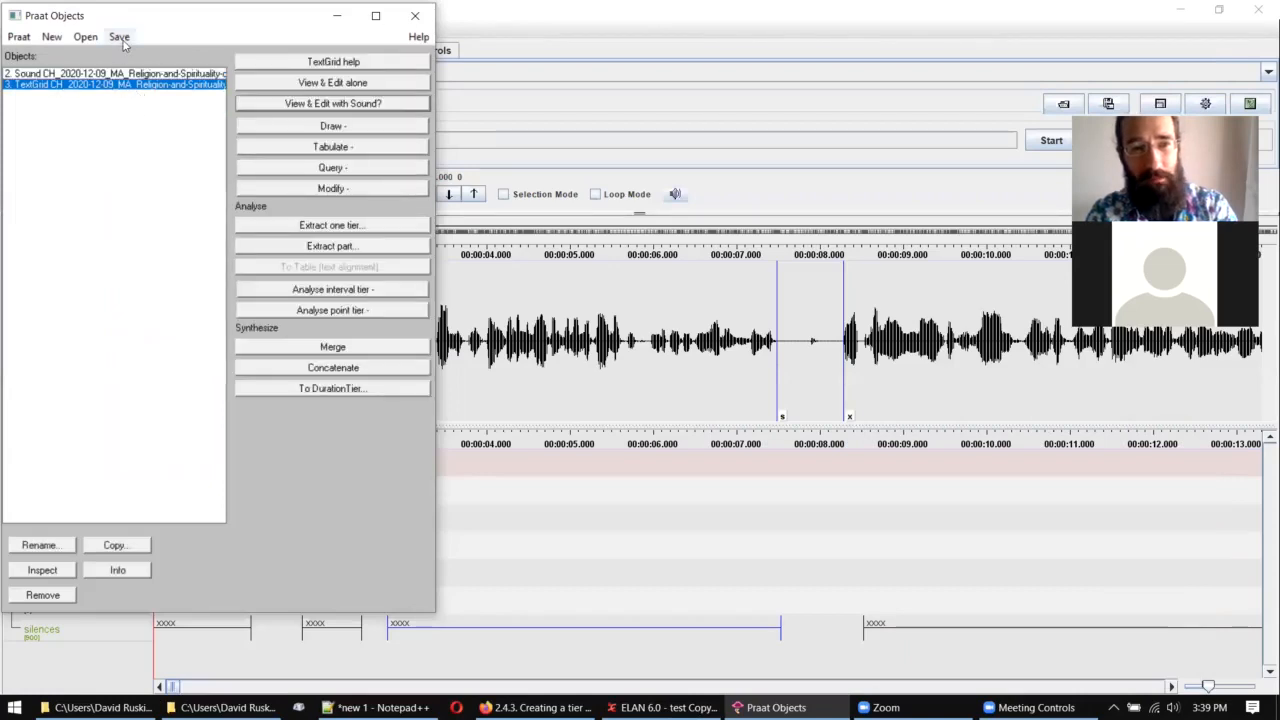
left_click(119, 37)
left_click(130, 55)
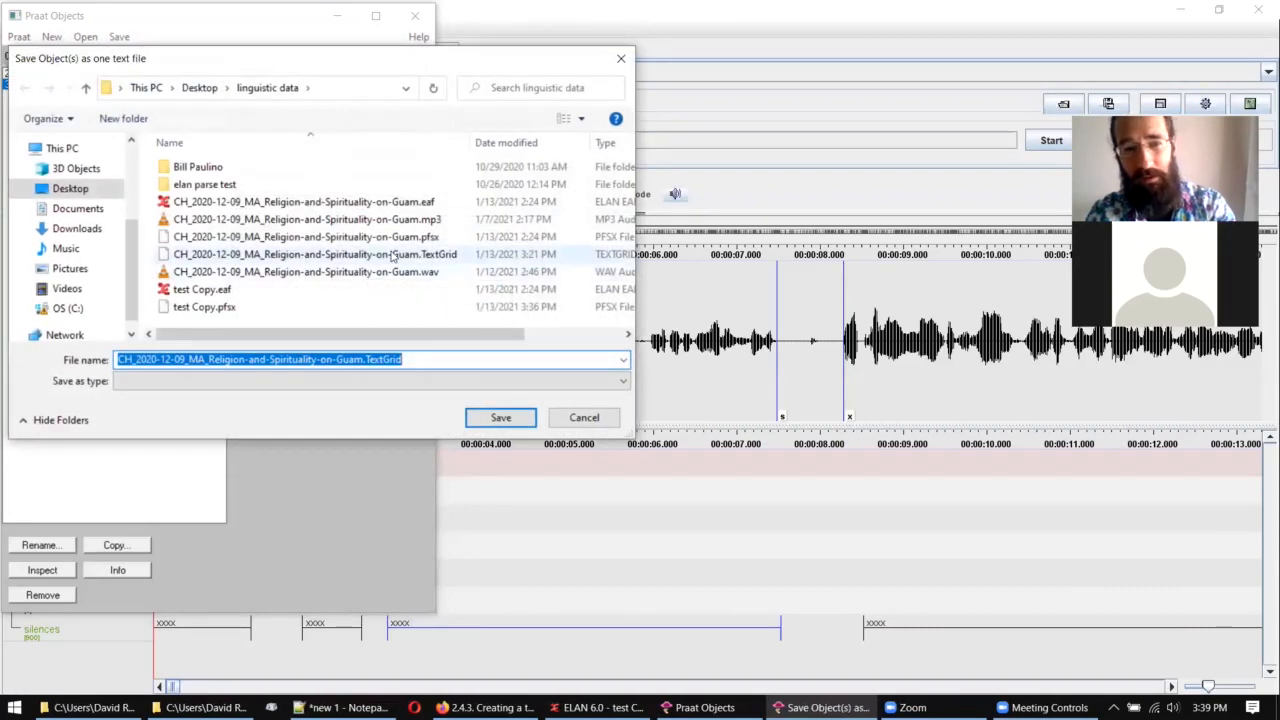
left_click(590, 418)
Step: Switch to ELAN and delete the silences tier
left_click(638, 14)
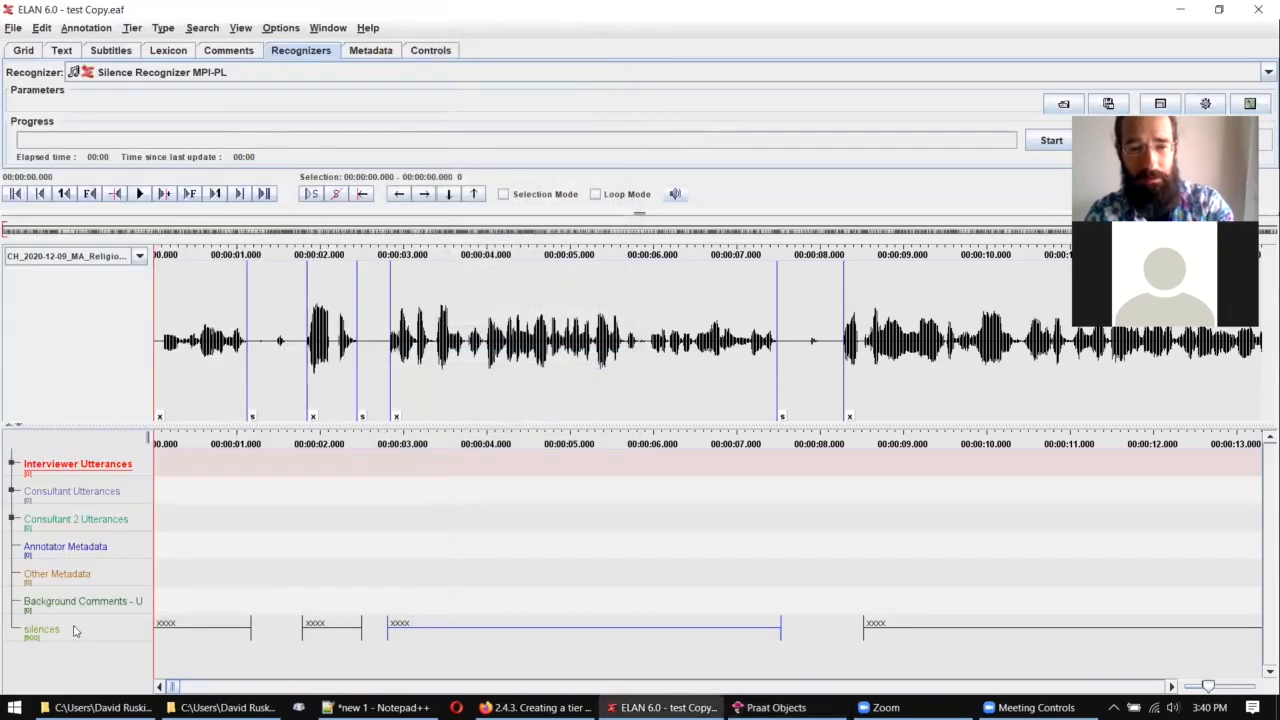
right_click(75, 630)
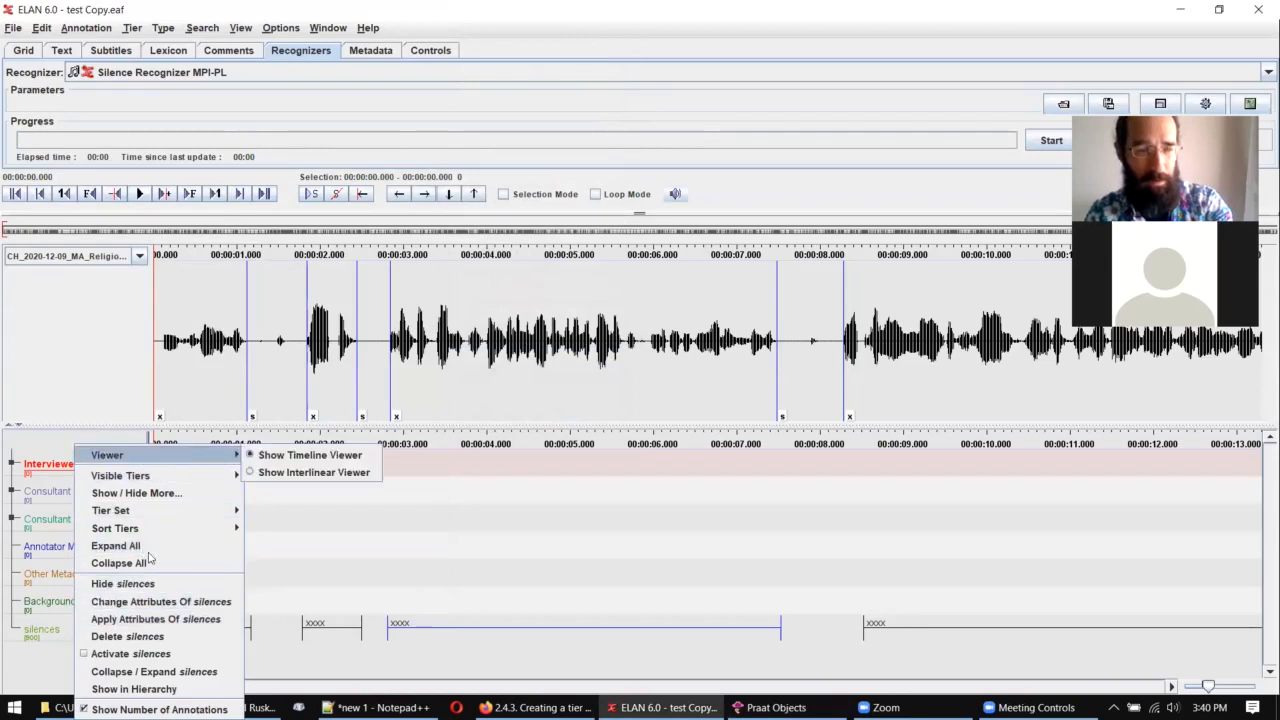
left_click(143, 640)
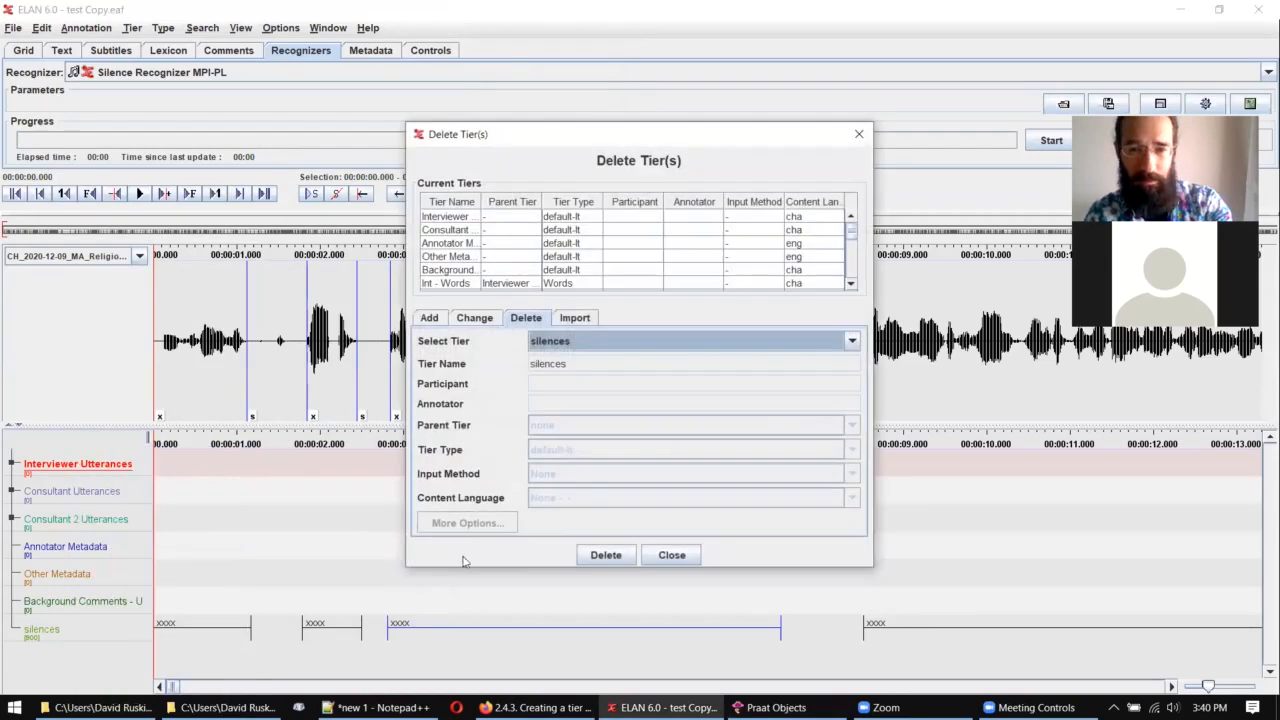
left_click(606, 552)
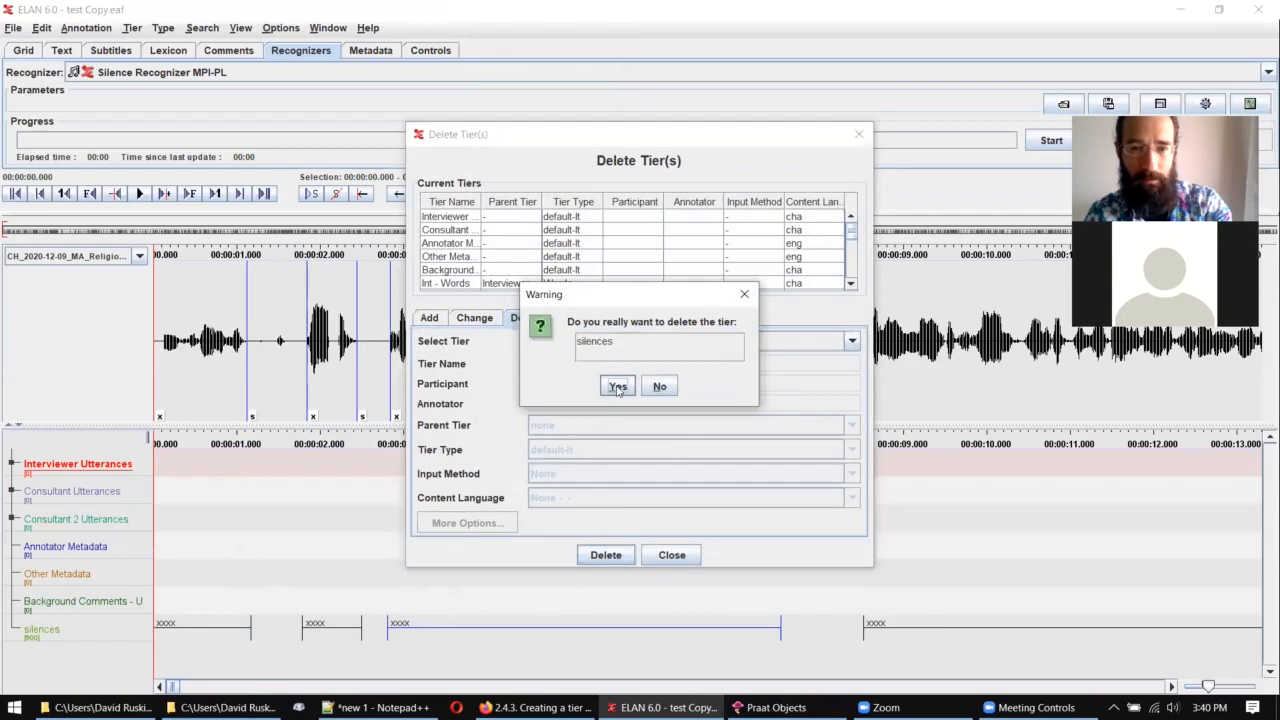
left_click(611, 390)
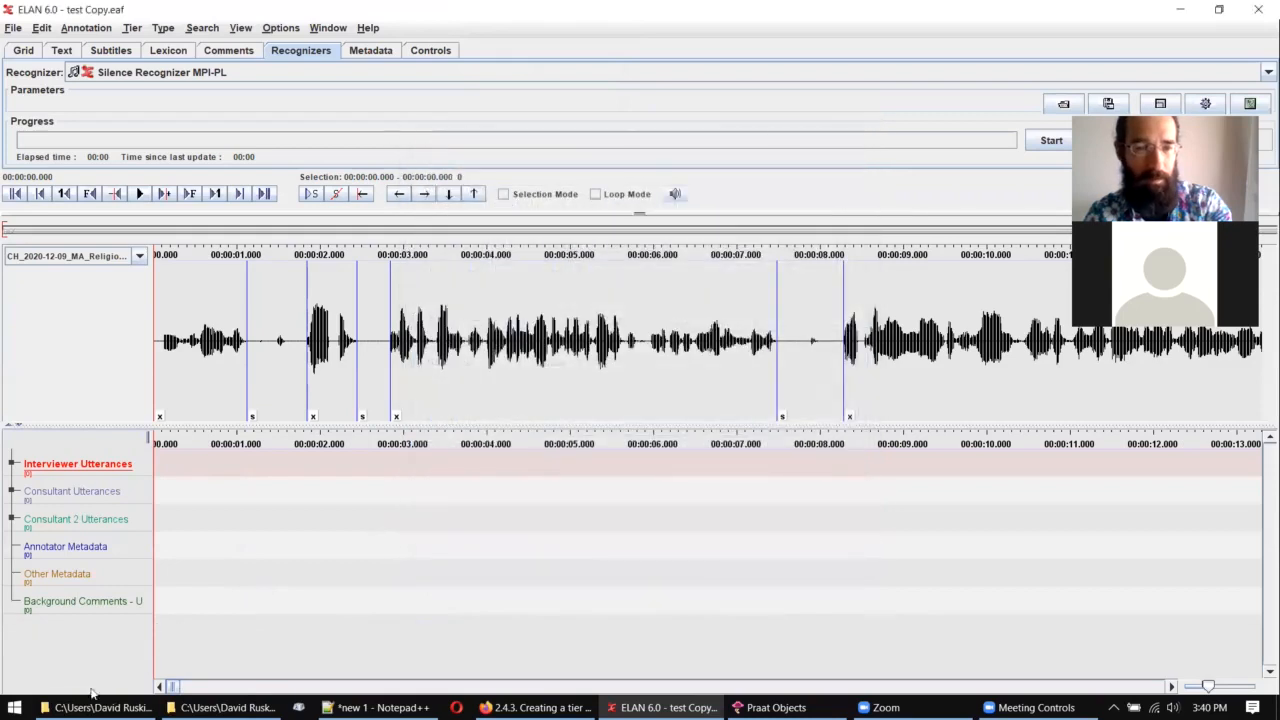
Step: Start a Praat TextGrid import of CH_2020-12-09_MA_Religion-and-Spirituality-on-Guam.TextGrid with UTF-8 encoding, skipping empty intervals / annotations
left_click(13, 28)
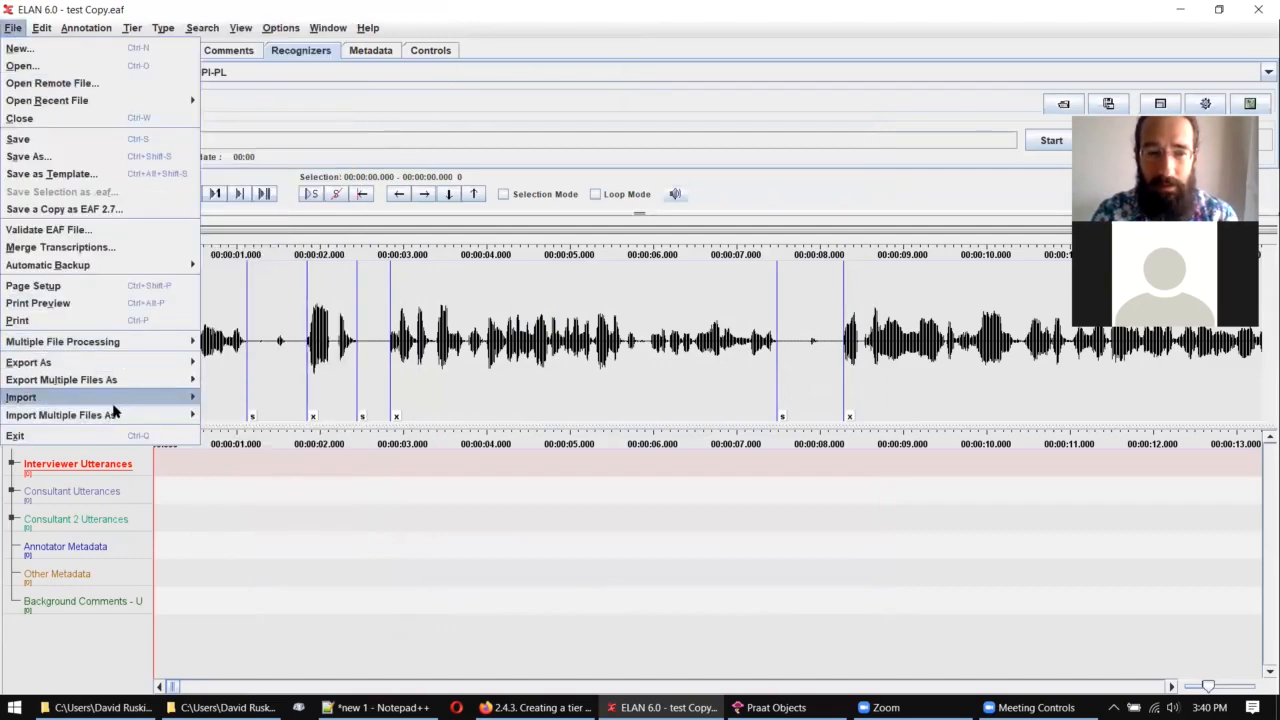
mouse_move(168, 400)
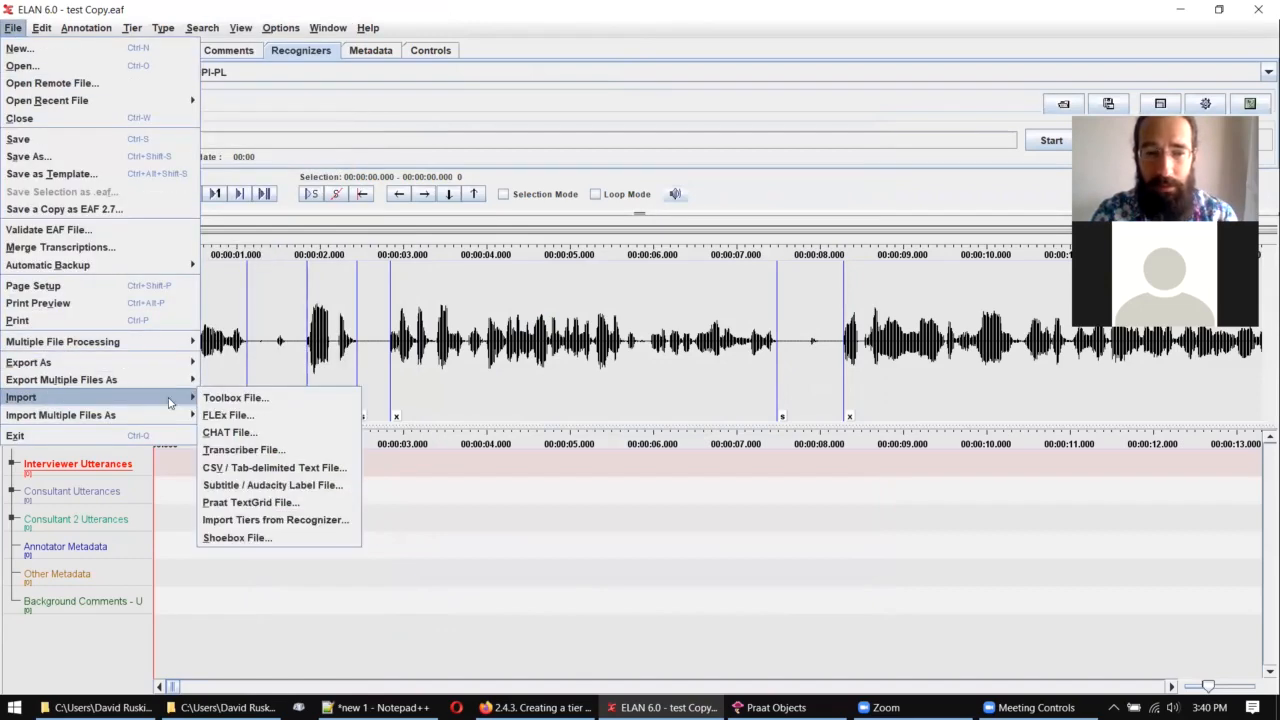
left_click(310, 505)
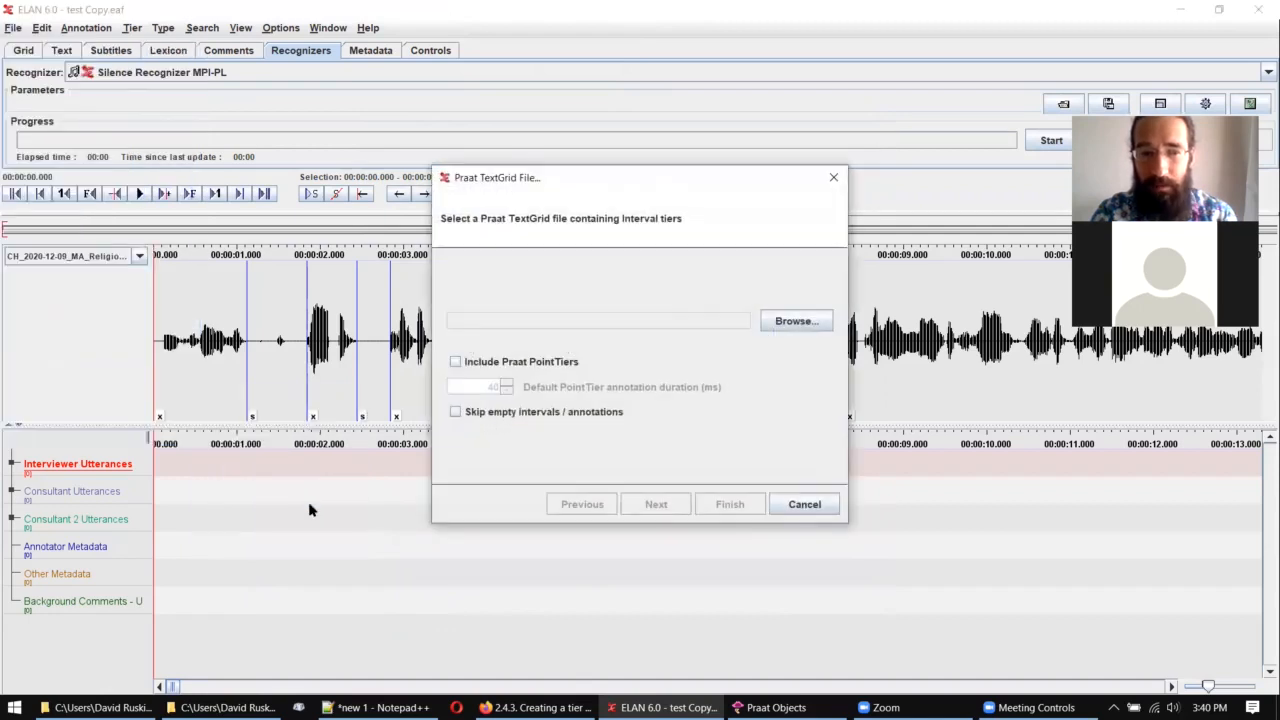
left_click(793, 324)
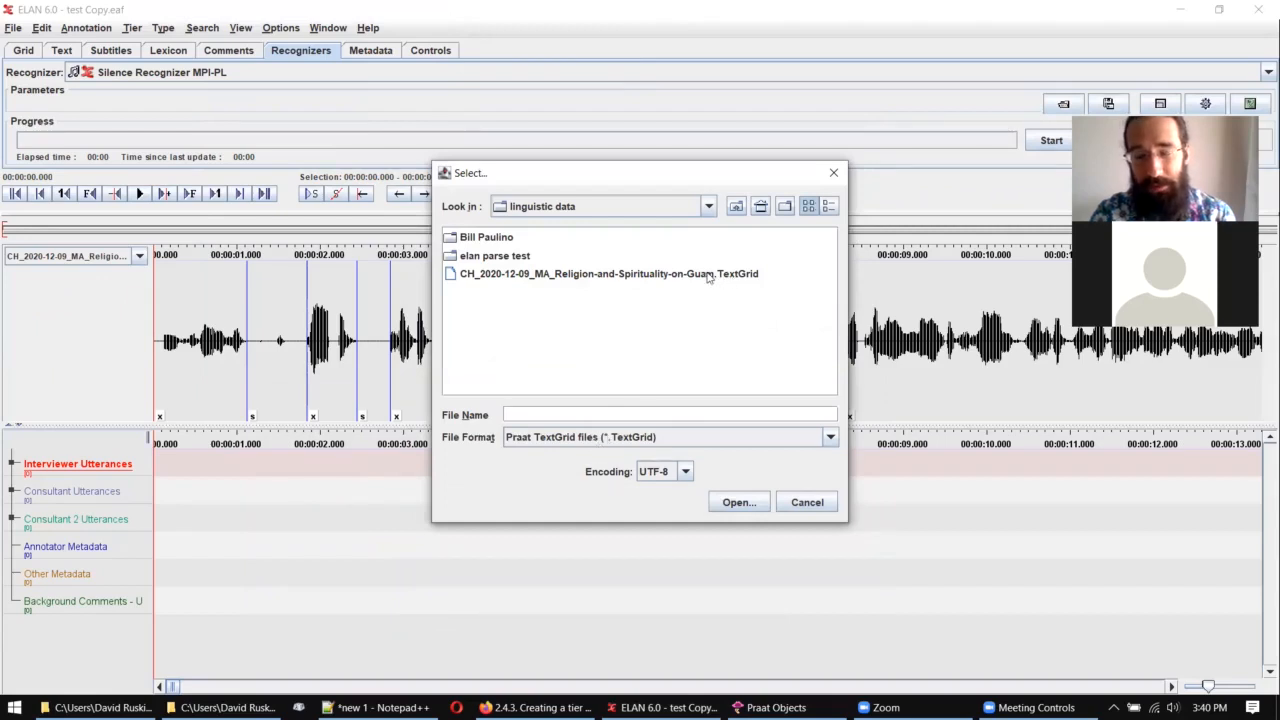
left_click(708, 275)
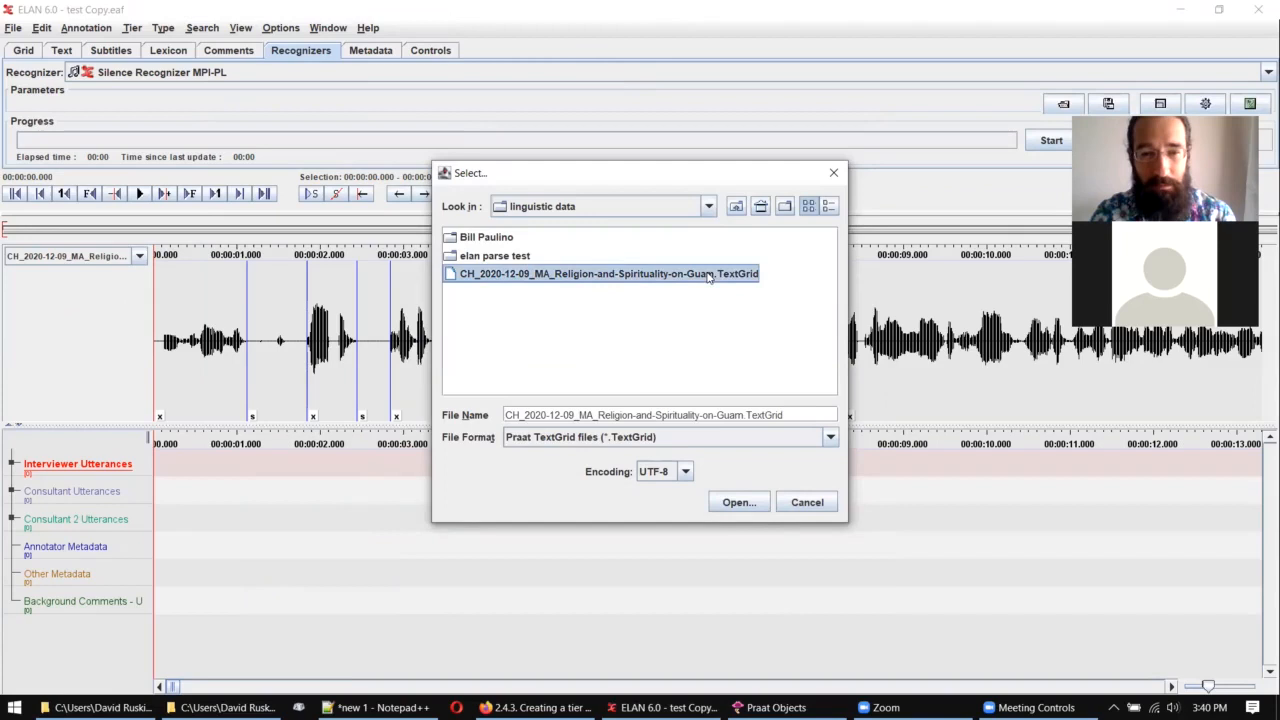
left_click(737, 502)
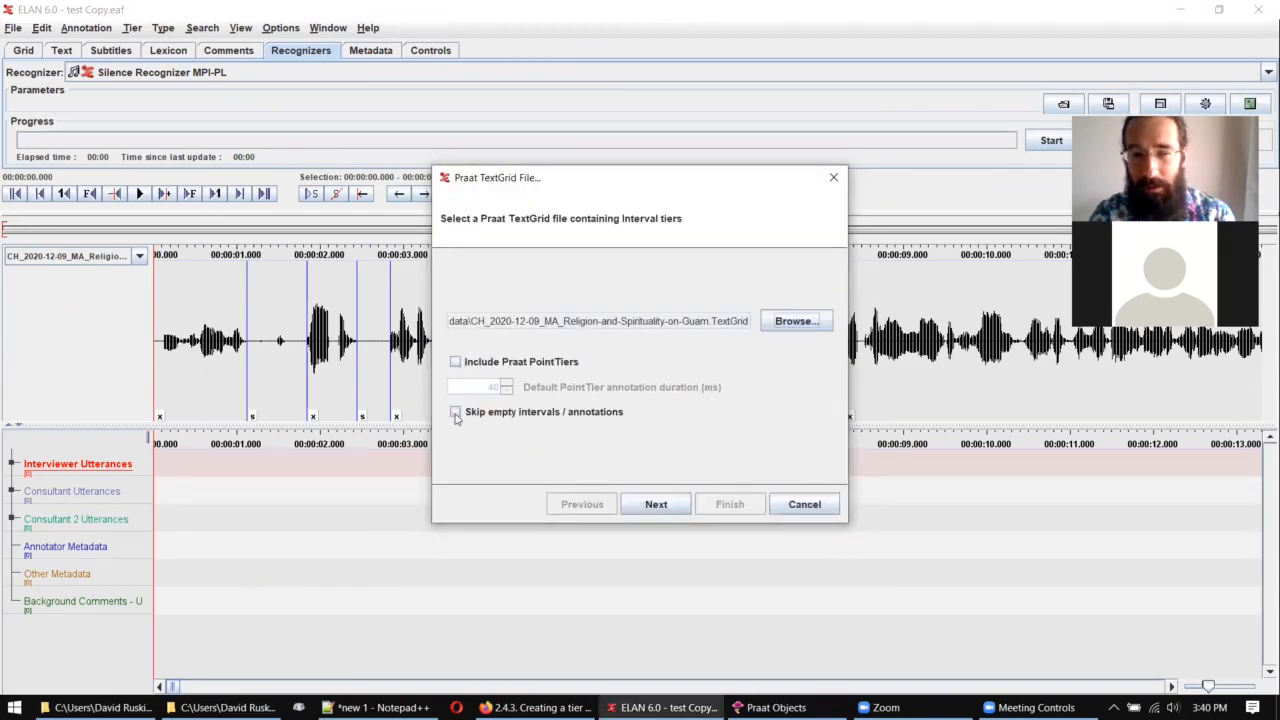
left_click(458, 413)
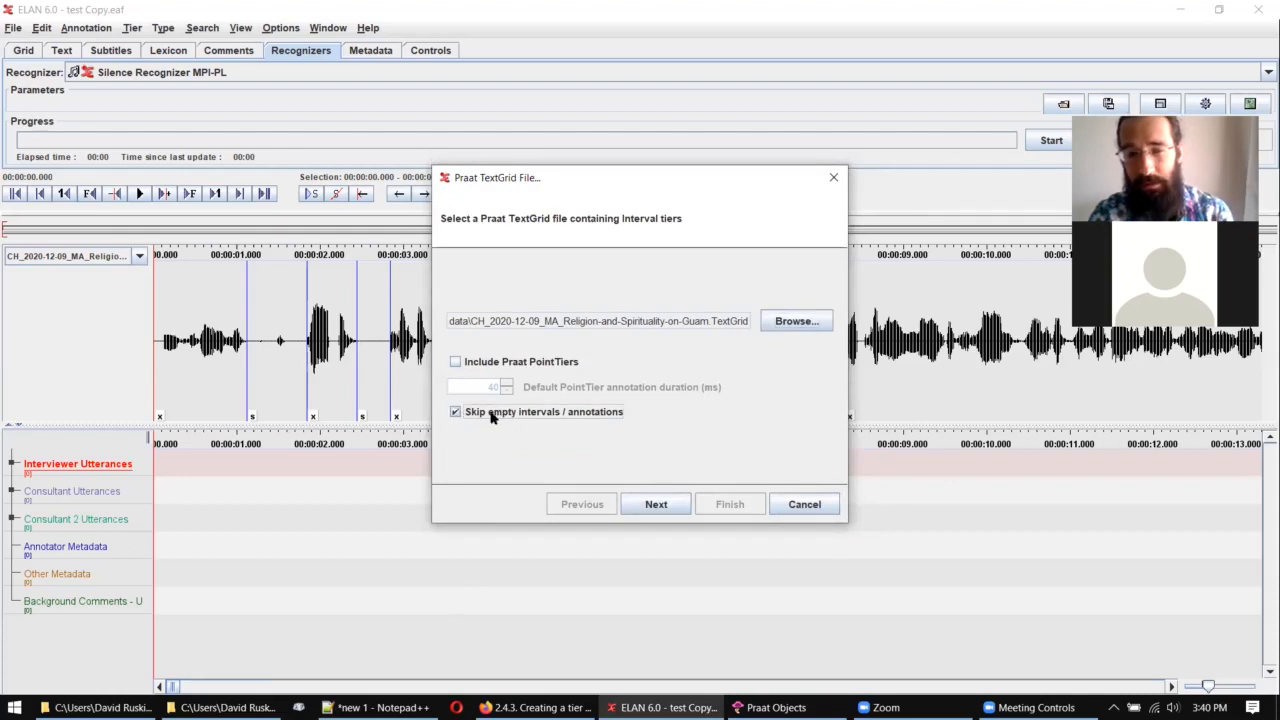
Step: Switch to Praat, check the silent interval label in the Sound's To TextGrid (silences) settings, and return to ELAN's import dialog
key("alt+Tab")
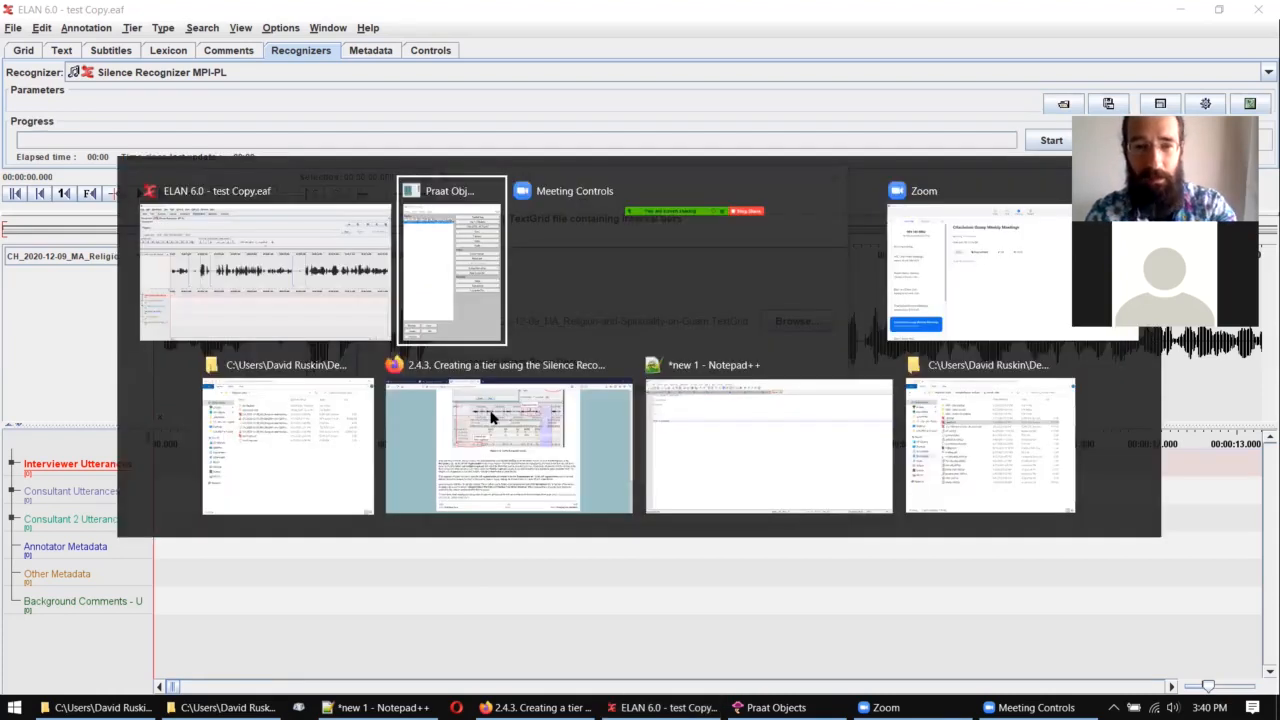
left_click(204, 73)
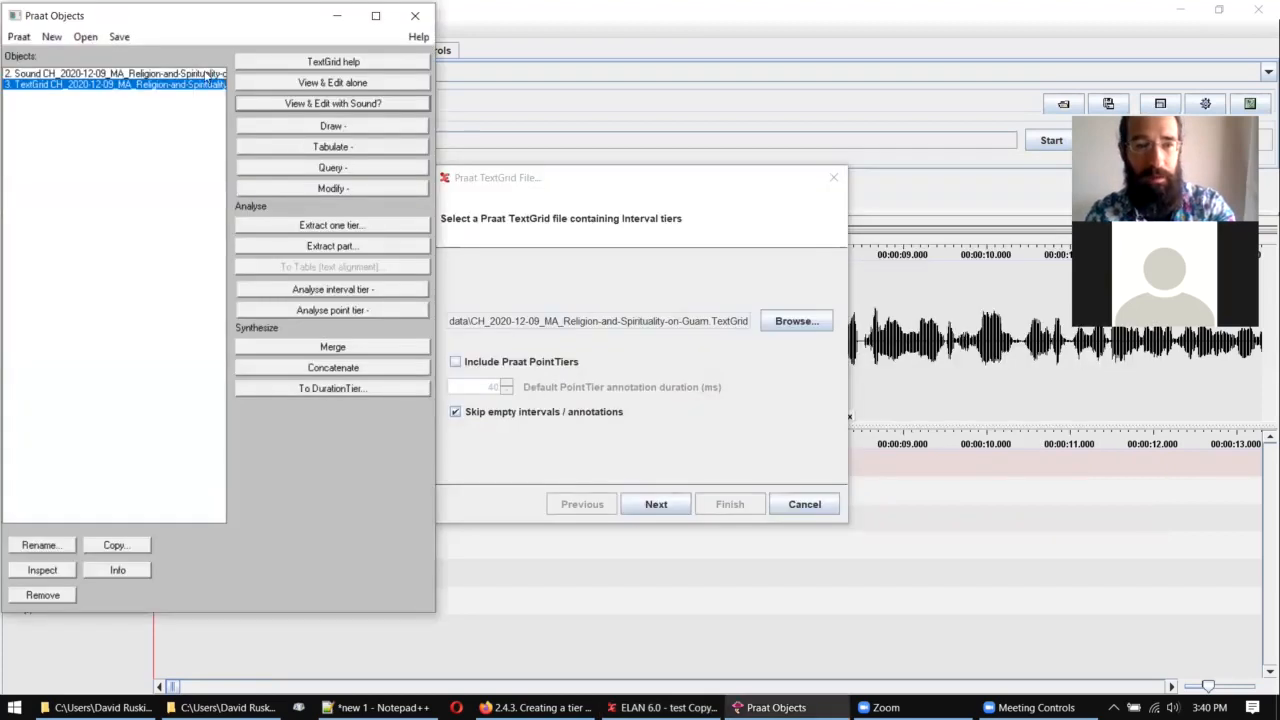
left_click(325, 190)
left_click(316, 249)
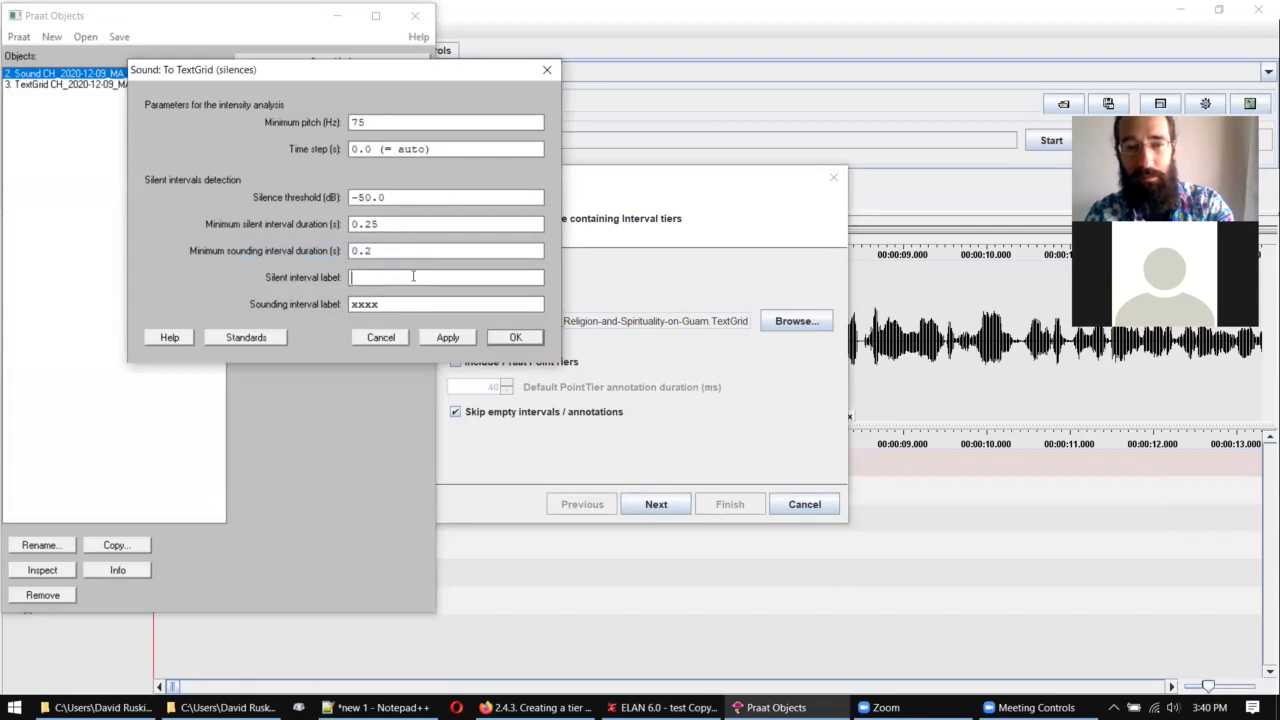
left_click(688, 218)
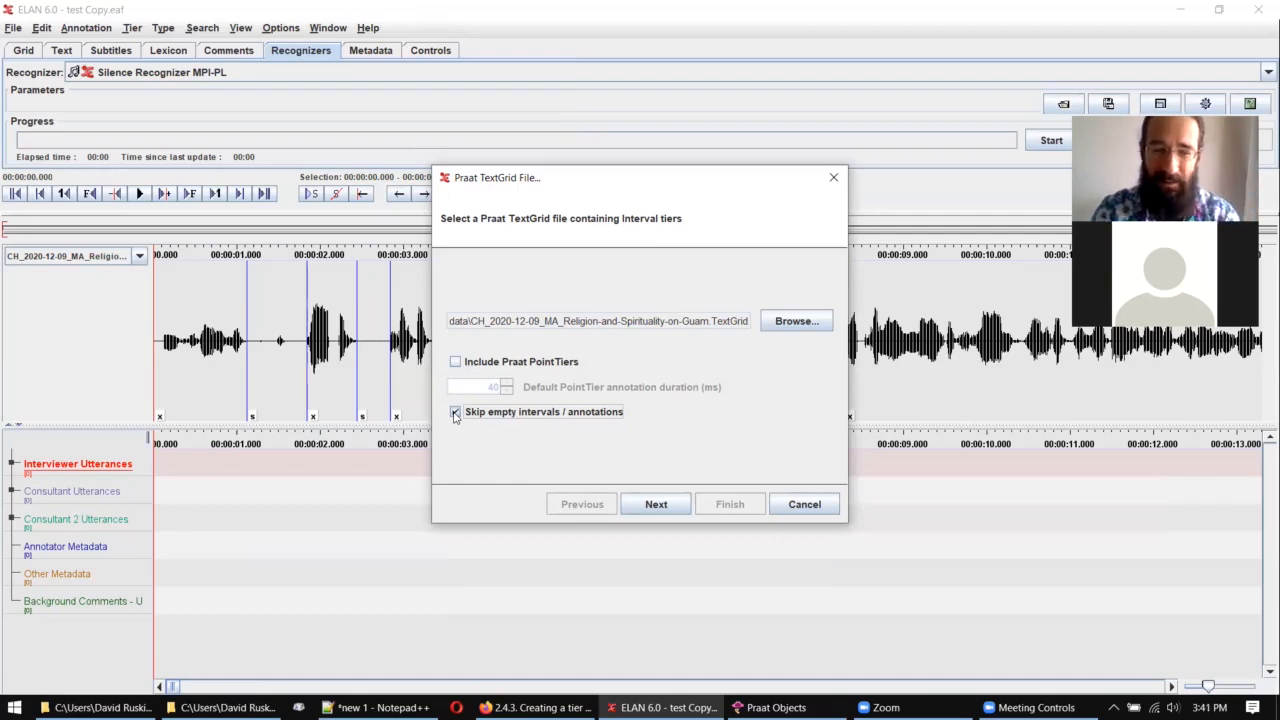
Step: Finish the TextGrid import using the default-lt tier type
left_click(656, 506)
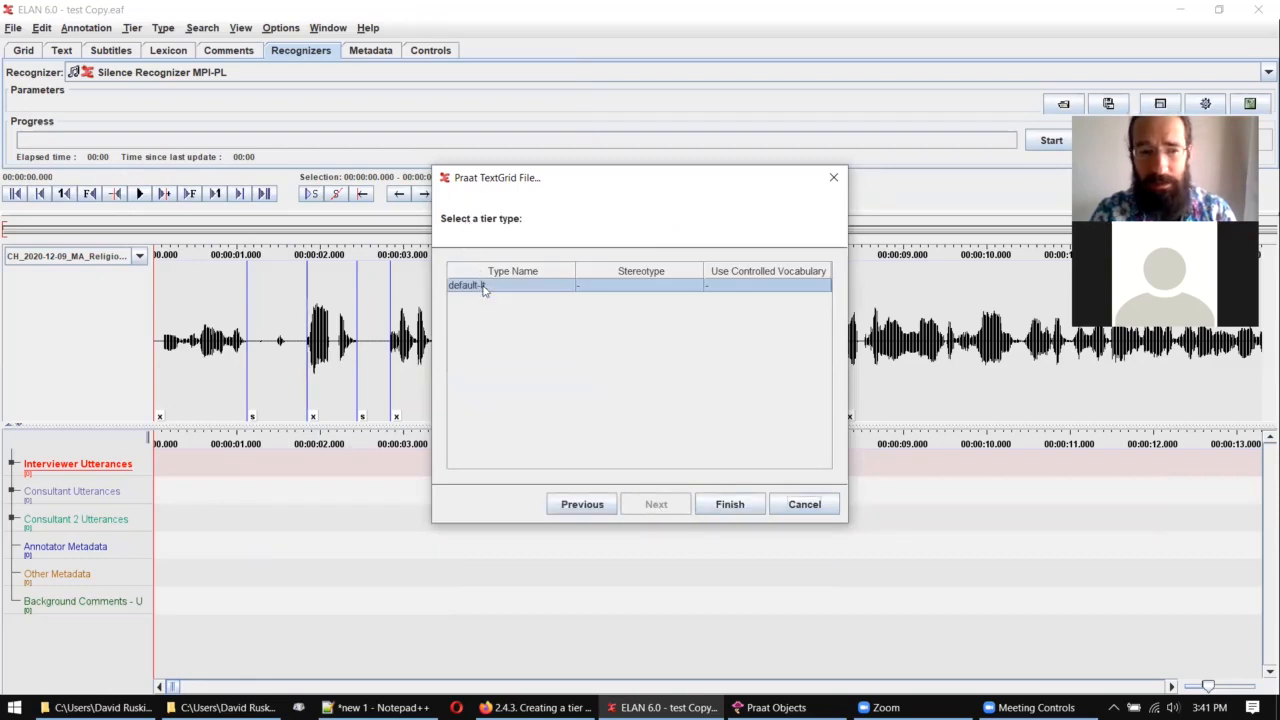
left_click(730, 505)
left_click(640, 393)
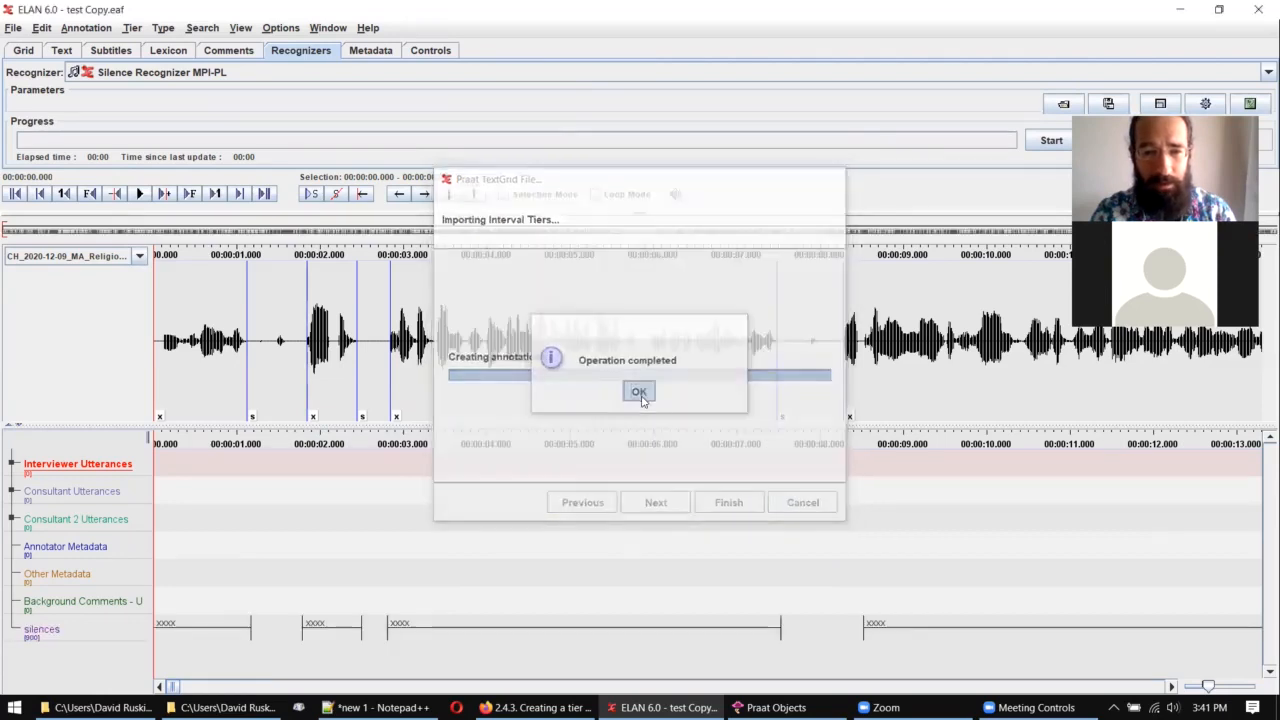
Step: Inspect the third annotation on the silences tier against the waveform, and the silent gap before the second annotation
left_click(432, 628)
left_click(490, 634)
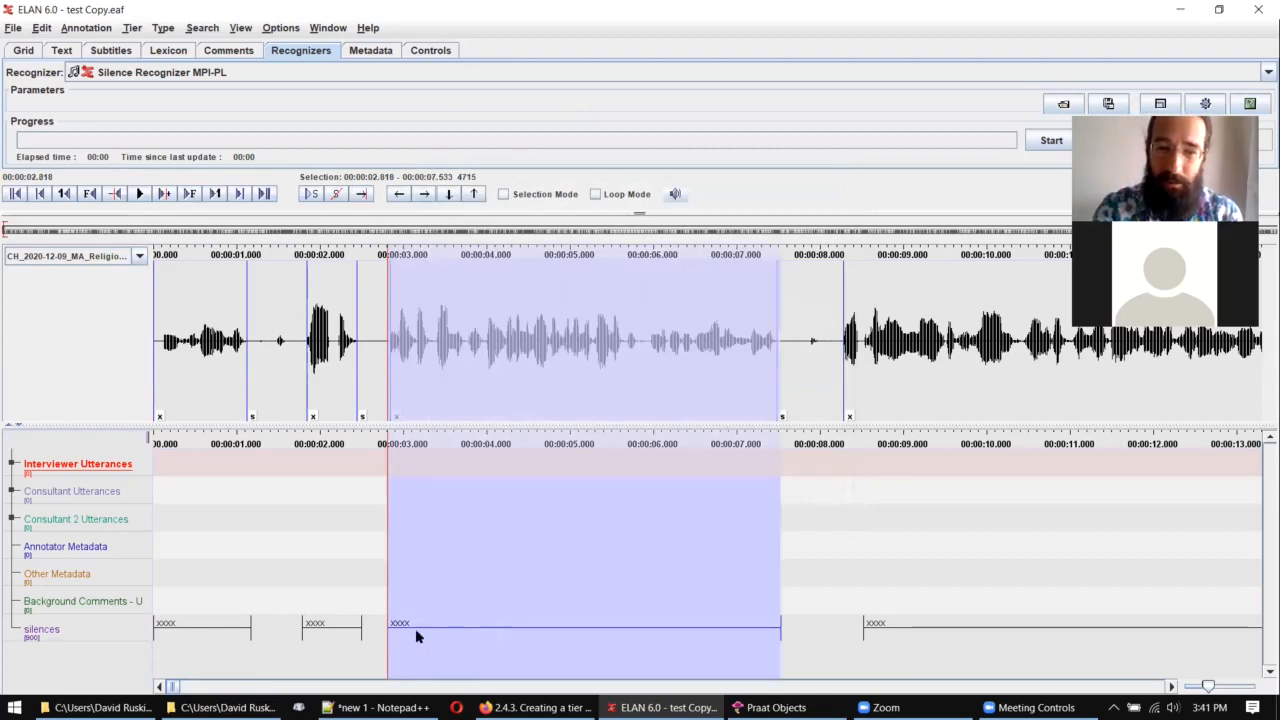
left_click(268, 350)
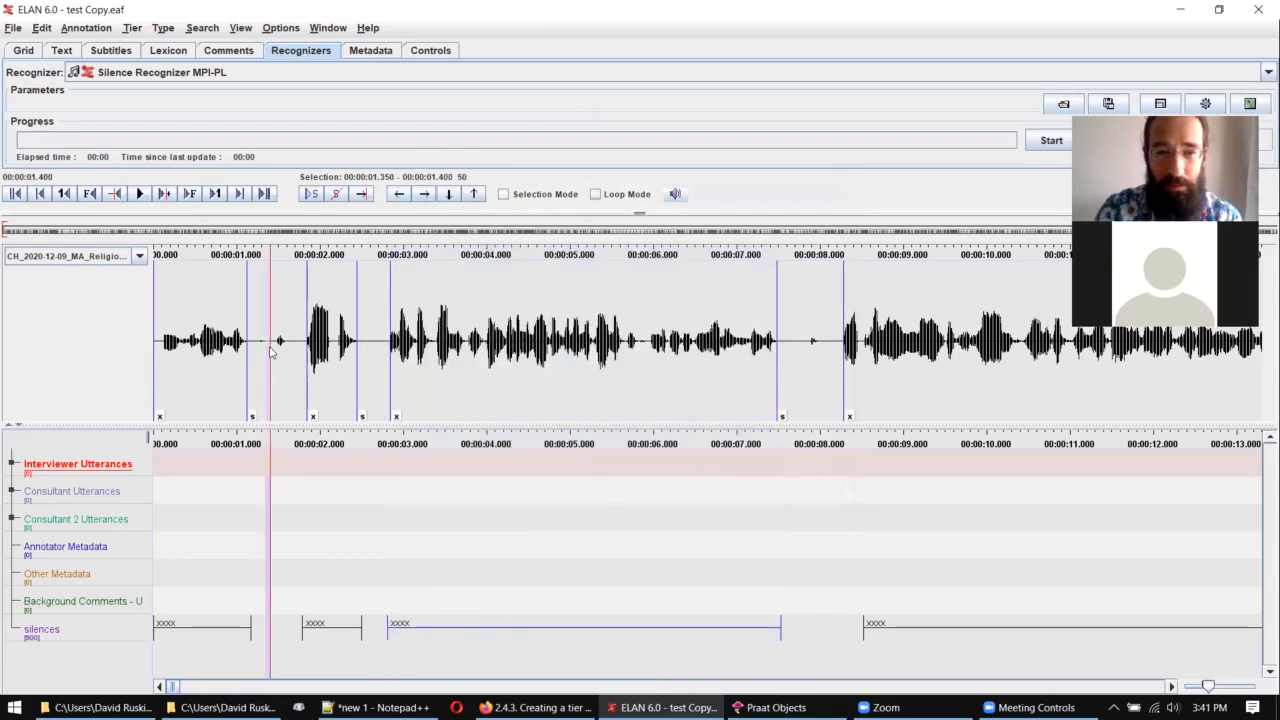
Step: Select the second annotation on the silences tier, and play the recording from the silent gap before it
left_click(328, 630)
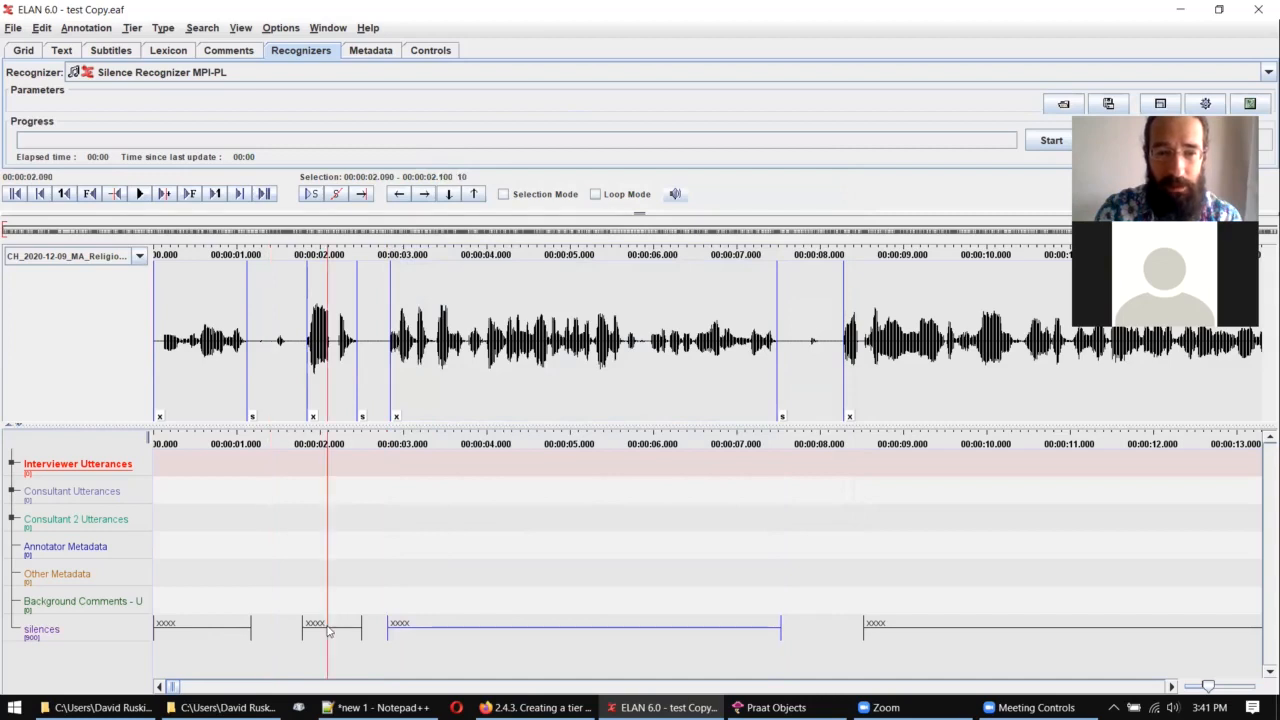
left_click(330, 630)
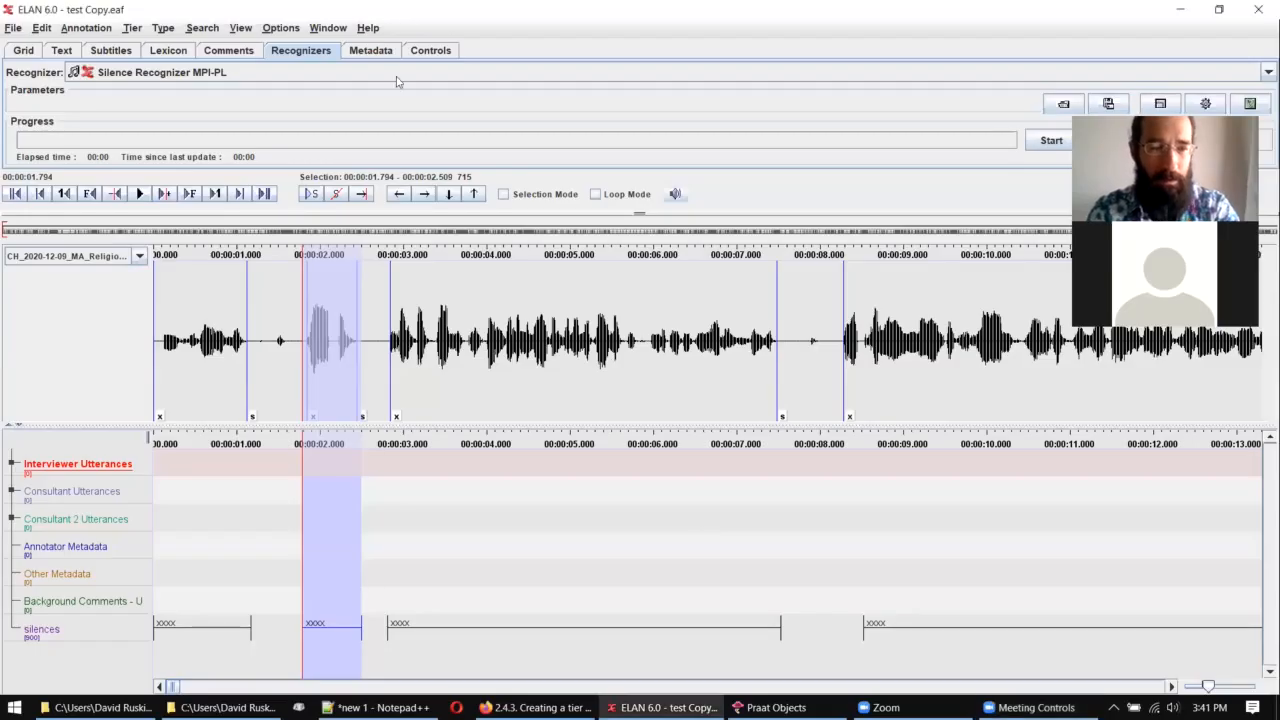
left_click(269, 322)
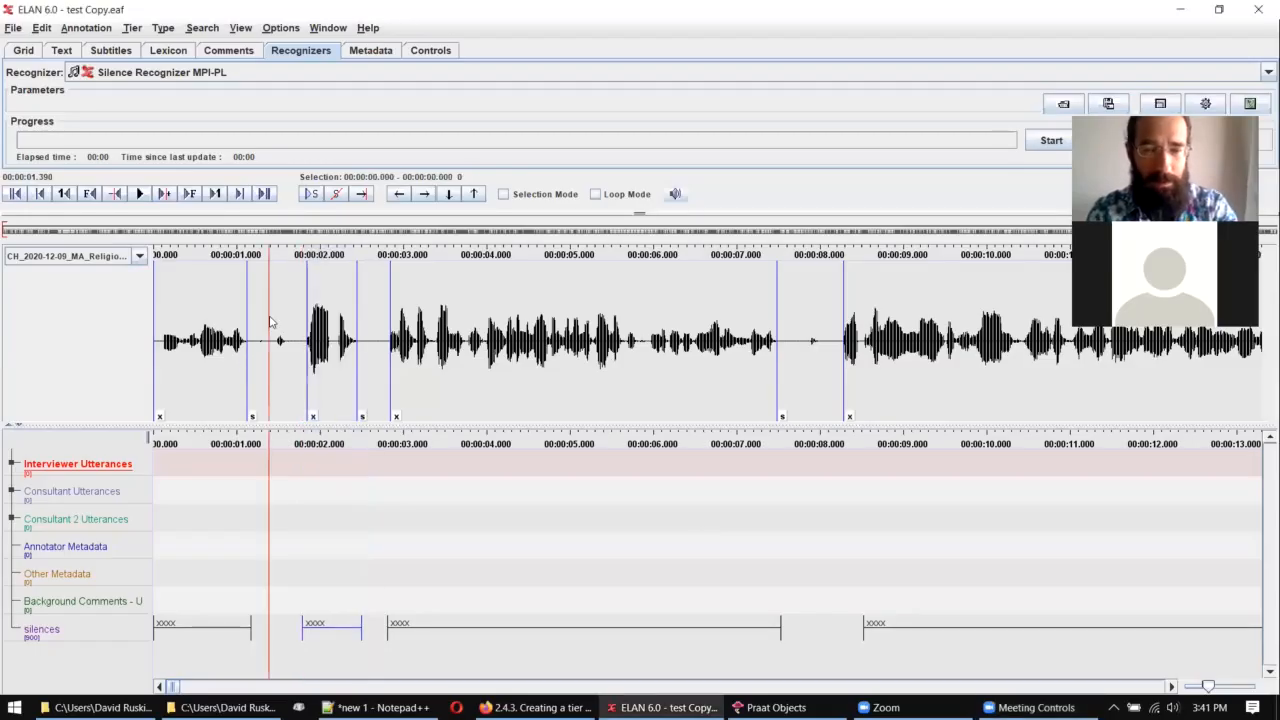
key("ctrl+space")
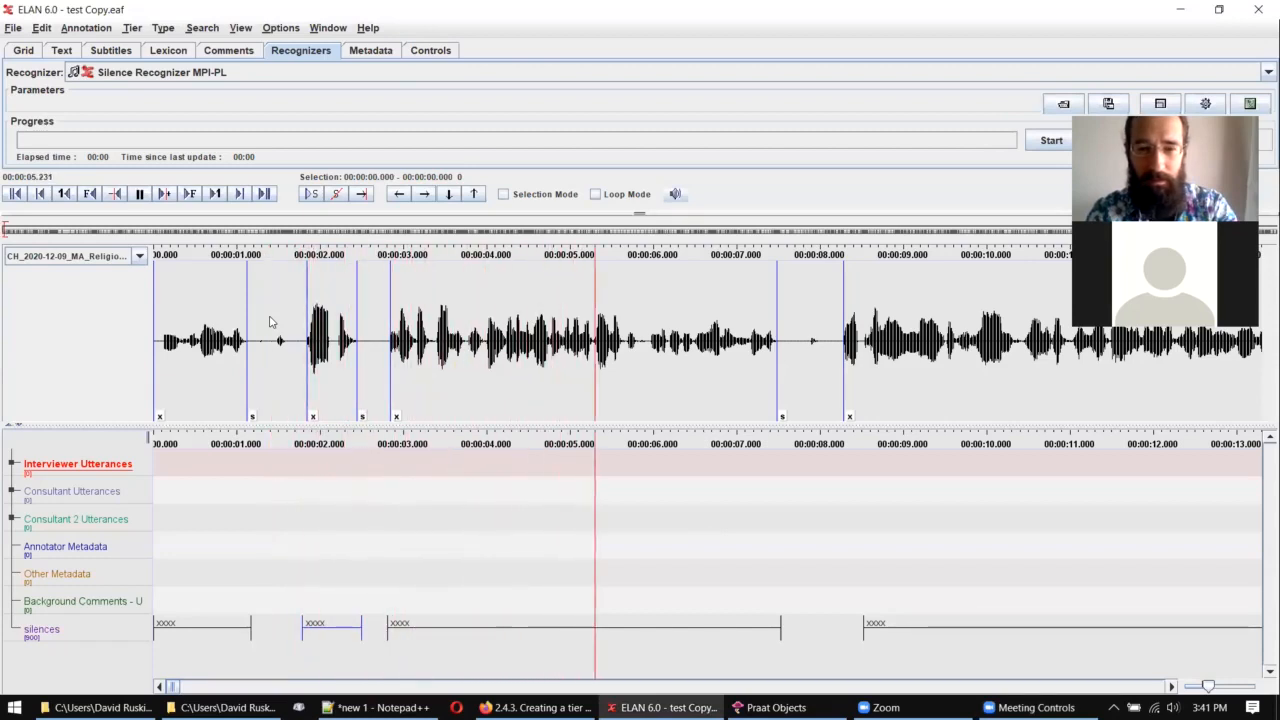
key("ctrl+space")
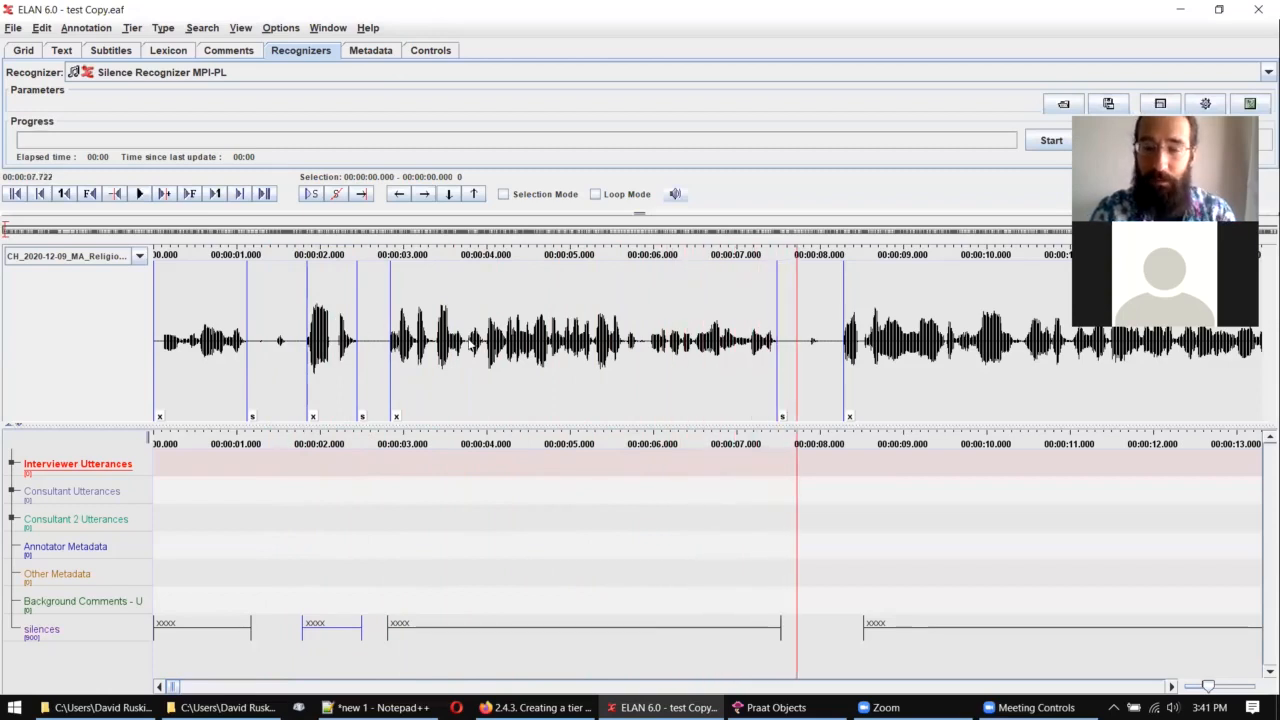
Step: Play the second and third annotations on the silences tier to check them against the speech
left_click(341, 633)
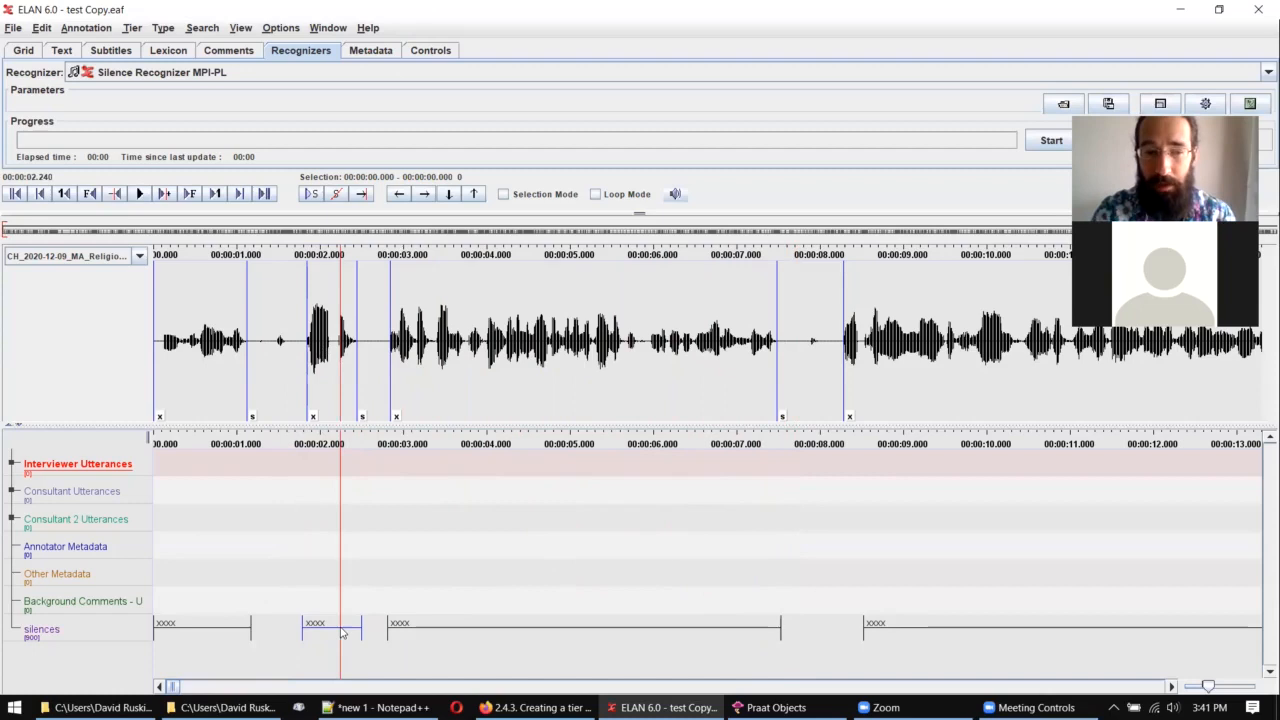
left_click(341, 633)
key("ctrl+space")
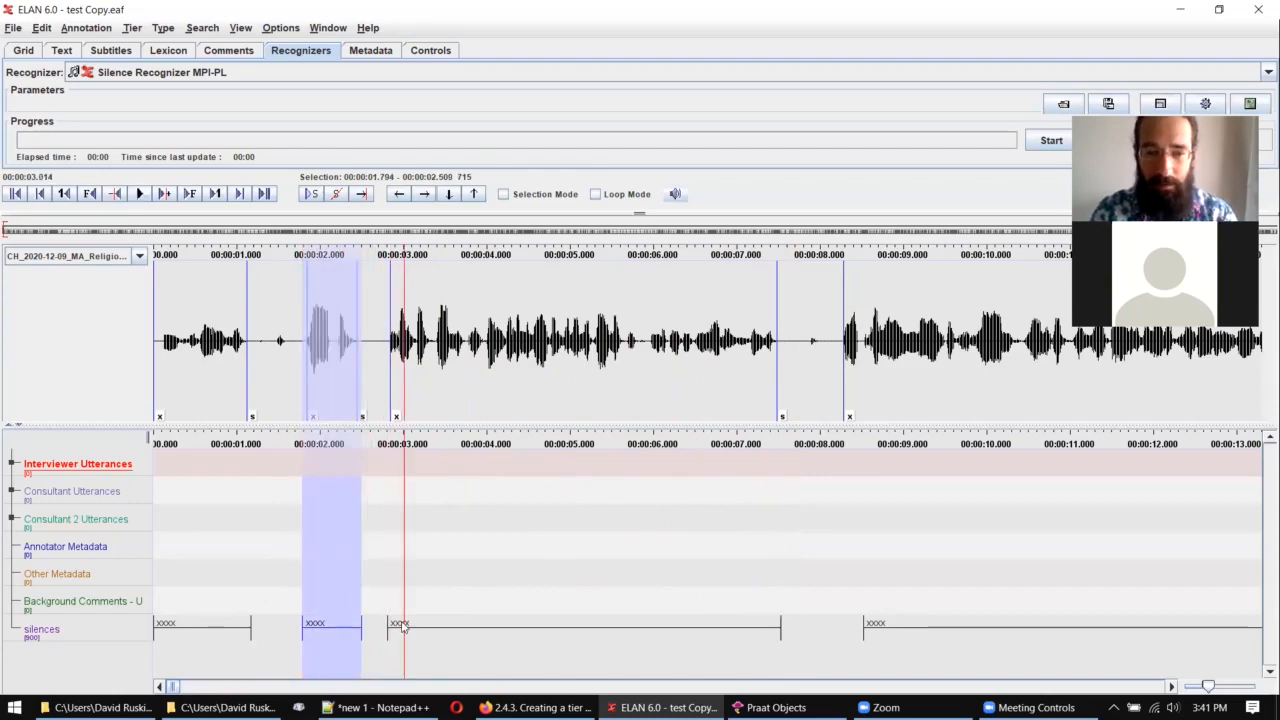
left_click(447, 627)
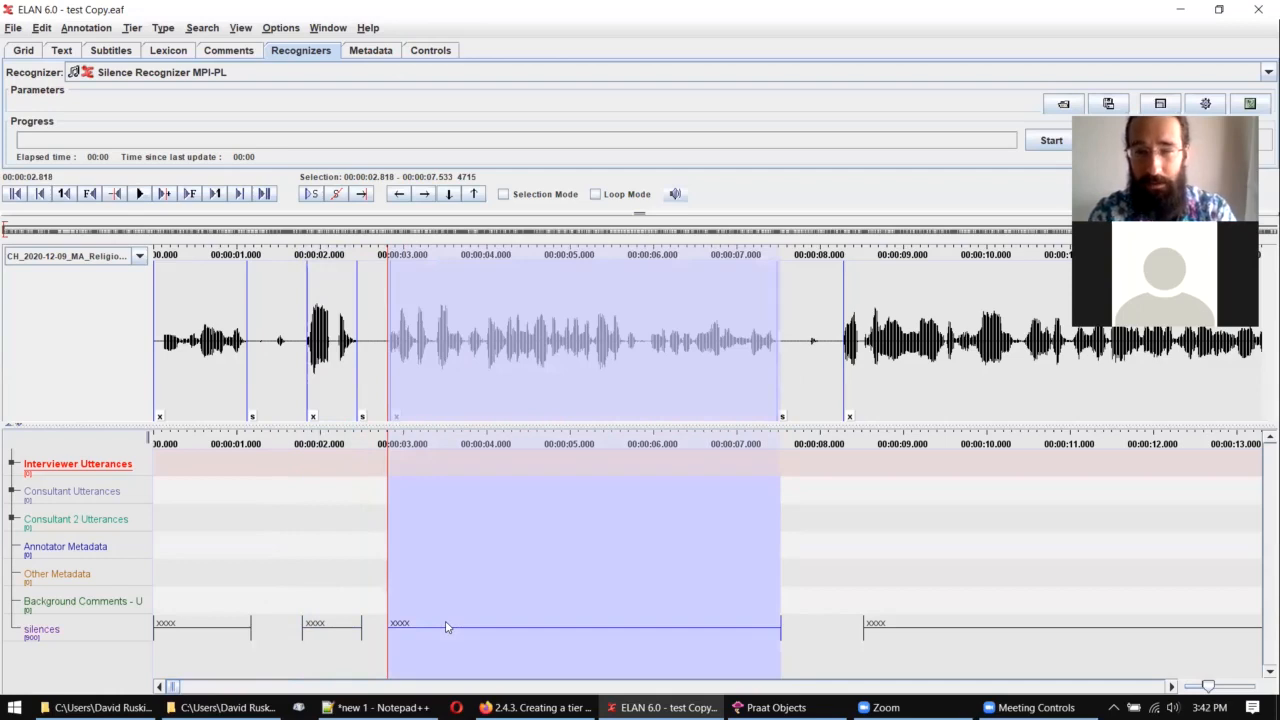
key("ctrl+space")
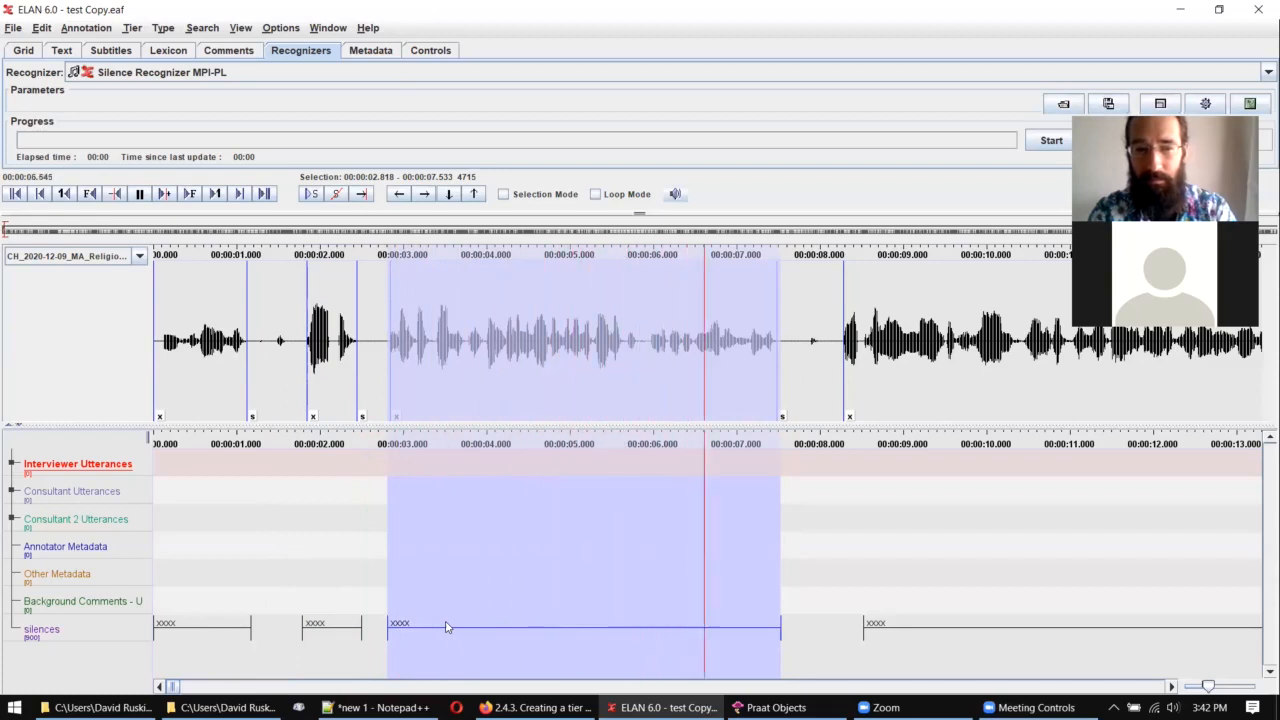
key("ctrl+space")
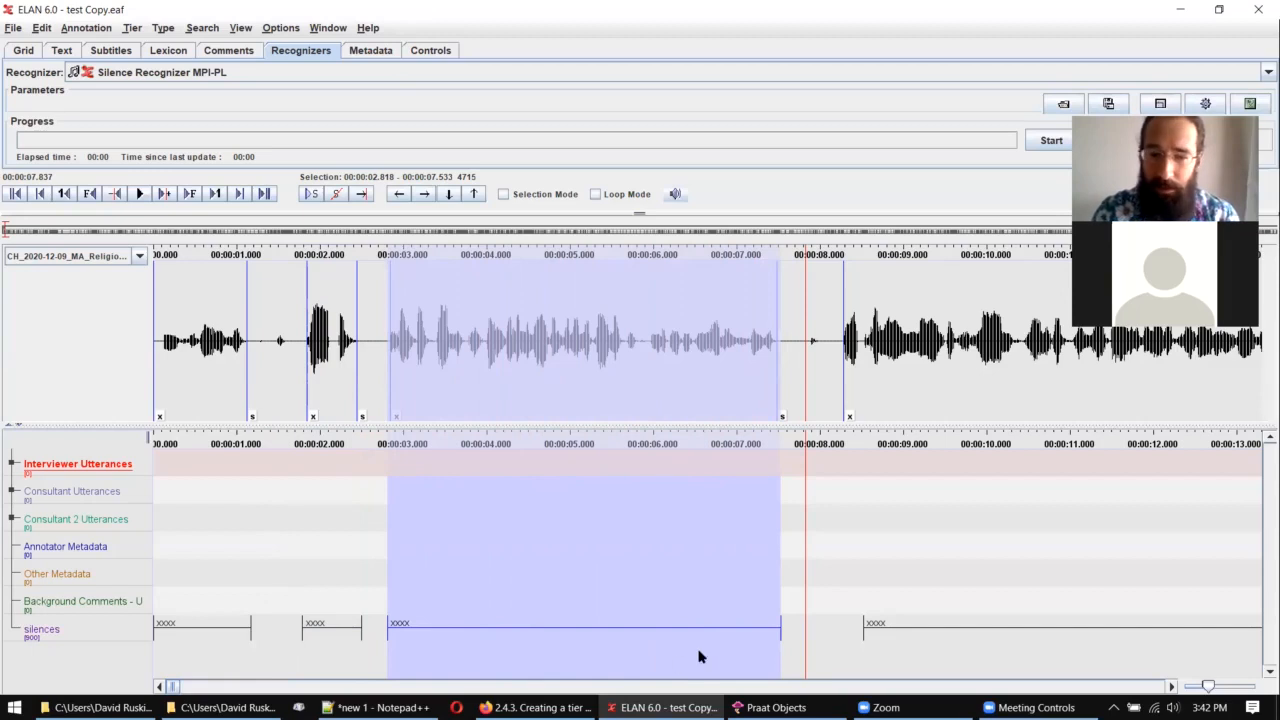
Step: Examine how the annotations on the silences tier line up with the waveform's speech and silence segments further along the recording
left_click(995, 687)
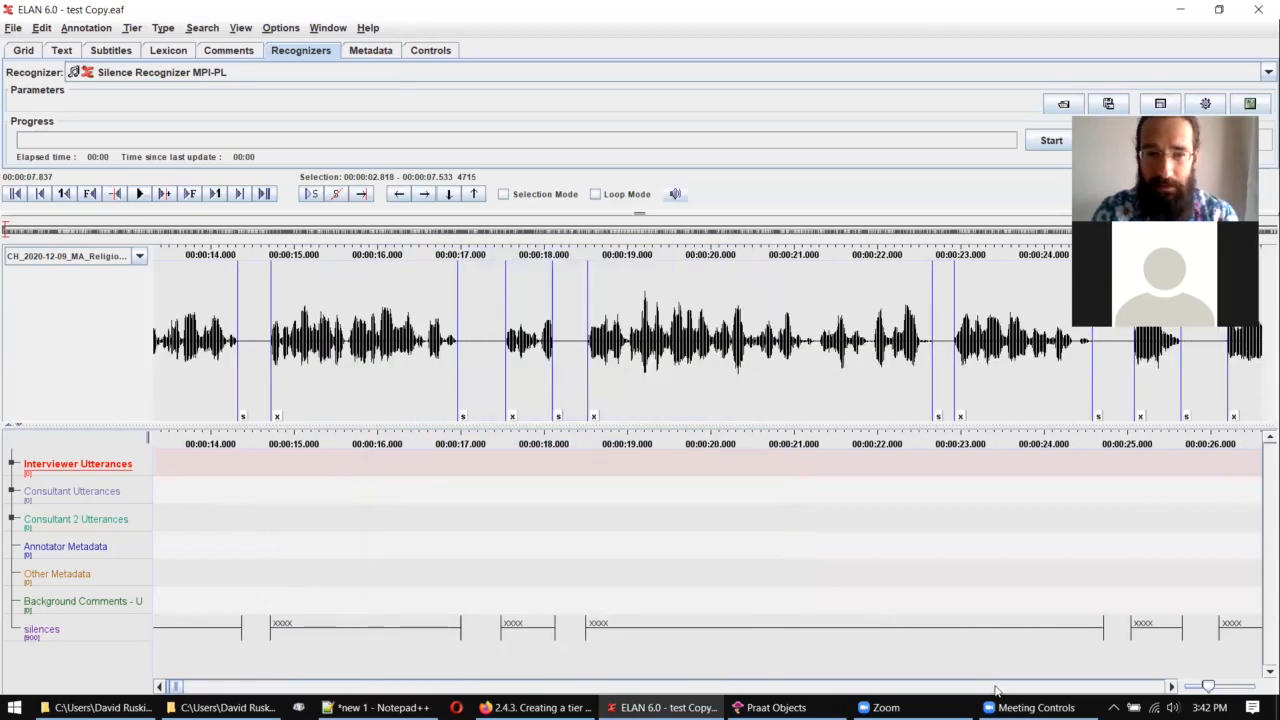
left_click(995, 687)
scroll(527, 531, "up", 2)
scroll(527, 531, "up", 1)
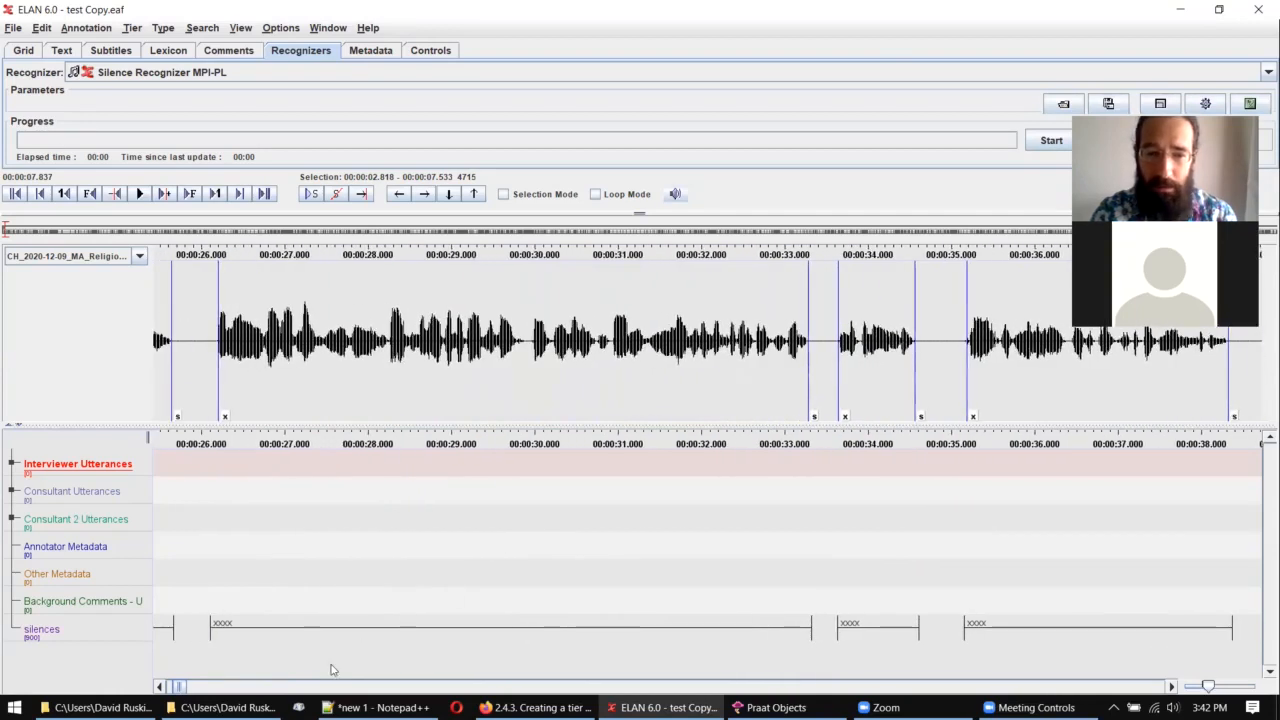
scroll(333, 670, "right", 10)
scroll(333, 670, "left", 3)
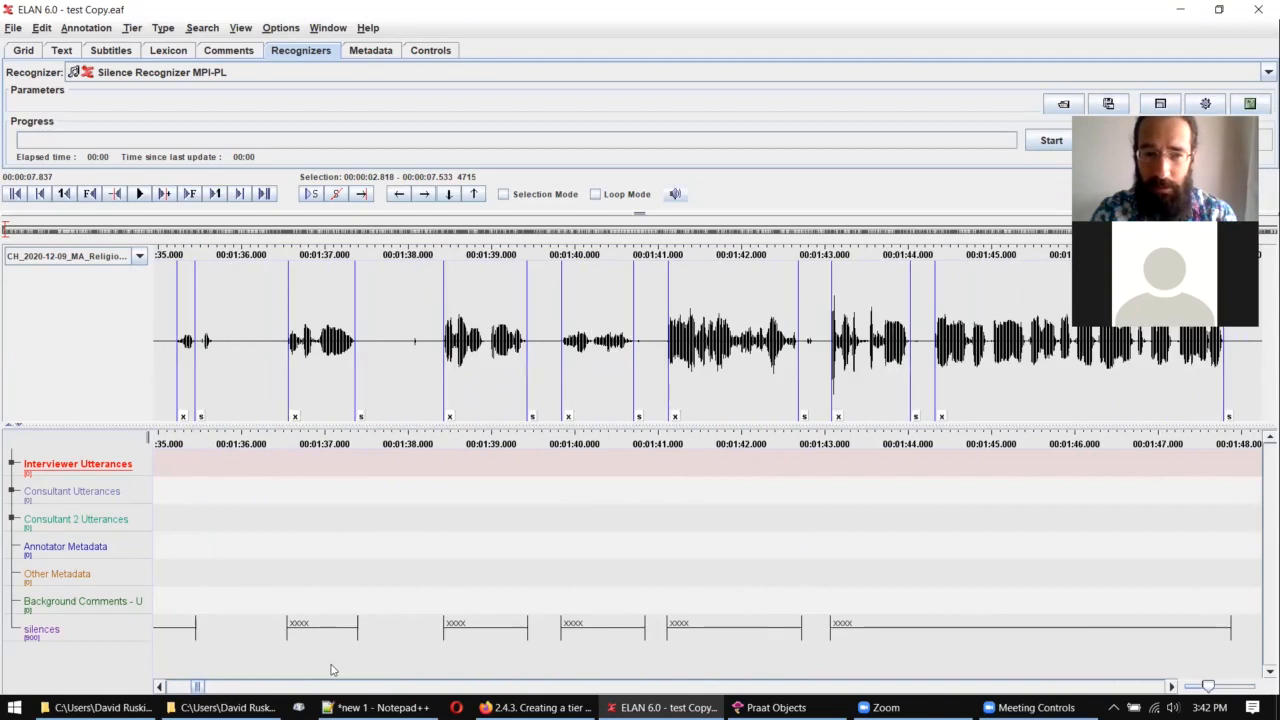
scroll(333, 670, "left", 12)
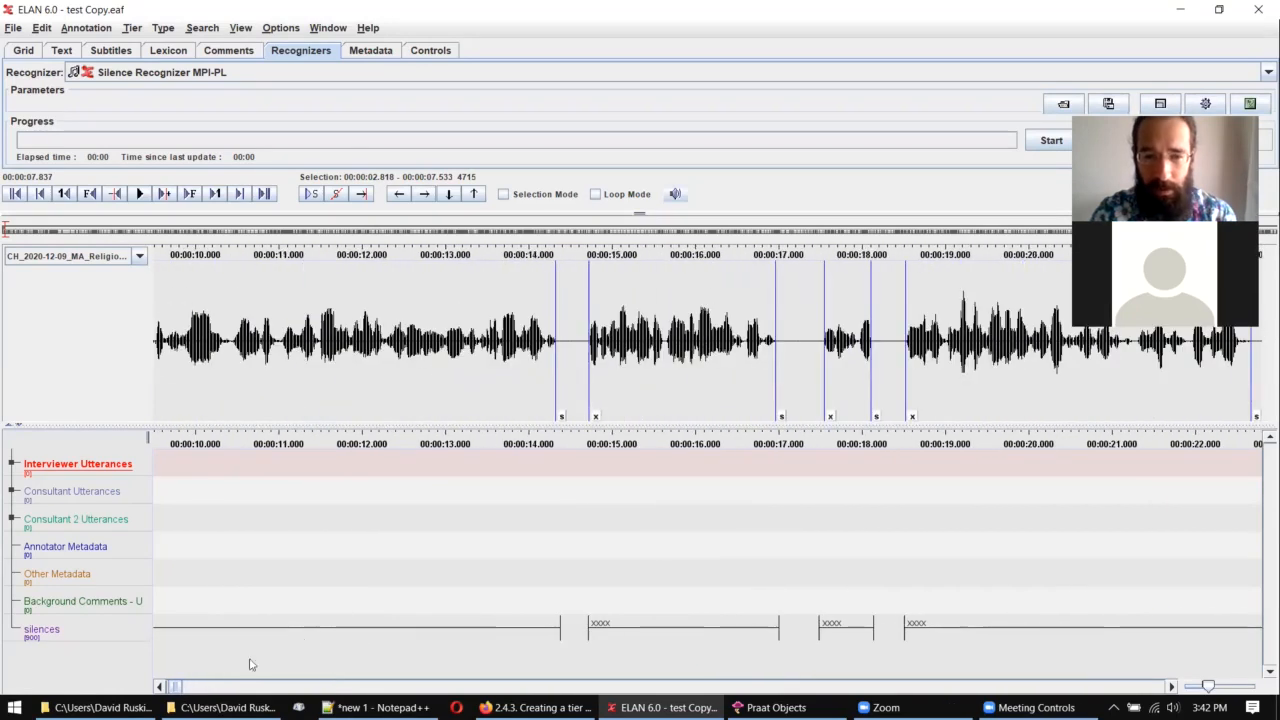
scroll(410, 590, "left", 4)
scroll(410, 590, "right", 6)
scroll(410, 590, "right", 12)
scroll(411, 590, "left", 1)
scroll(411, 590, "right", 3)
scroll(411, 590, "left", 2)
scroll(410, 590, "left", 2)
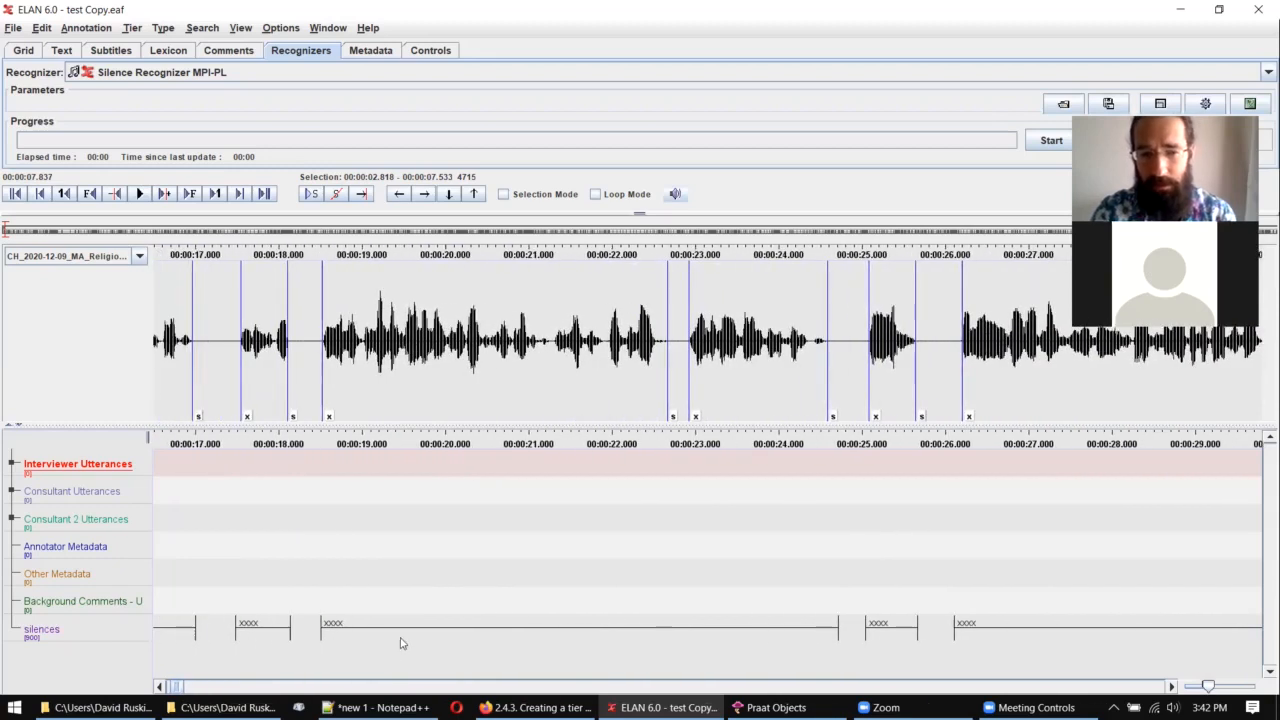
Step: Select and play the silences annotation spanning 00:00:18.509 to 00:00:24.717
left_click(409, 633)
left_click(422, 633)
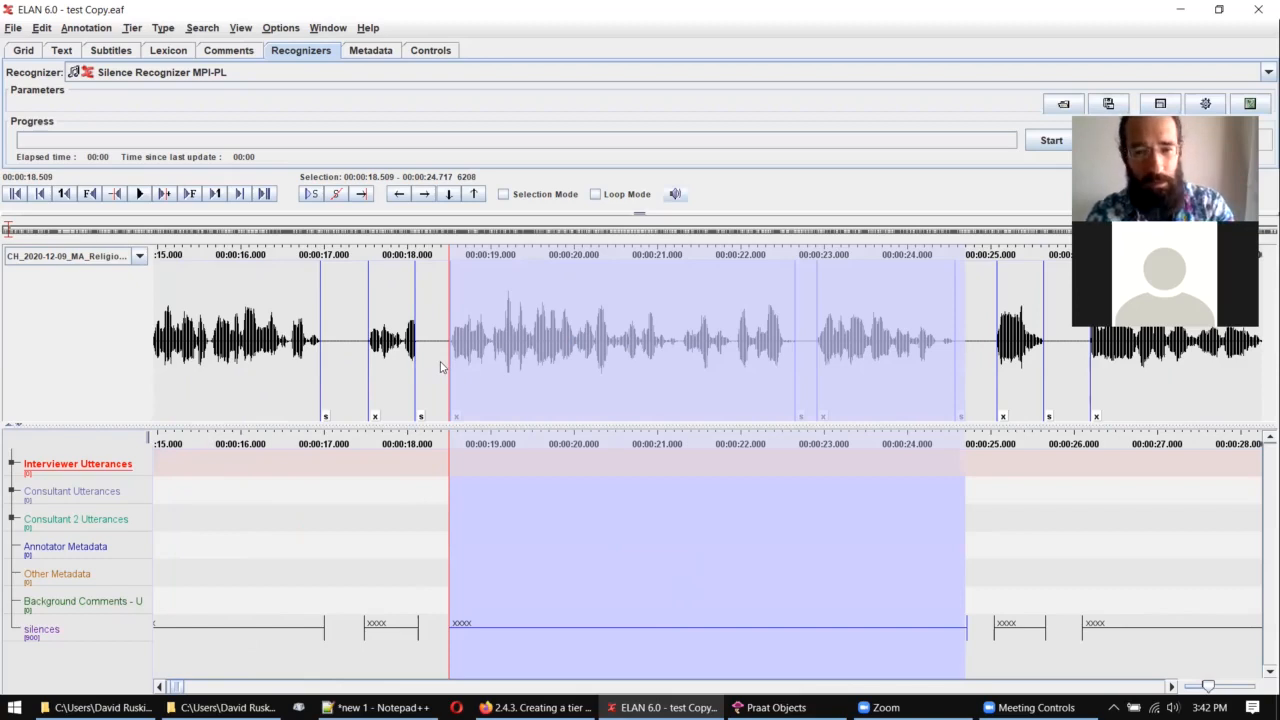
key("ctrl+space")
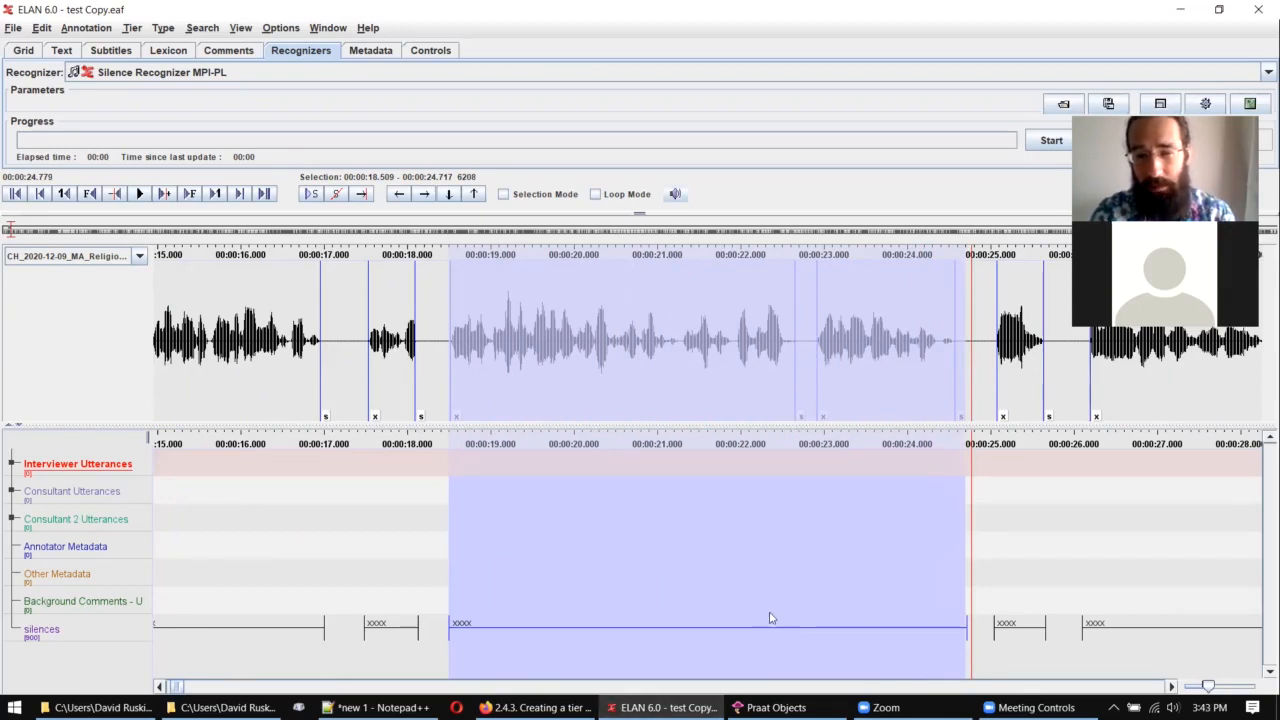
Step: Shorten the silences annotation that starts at 00:00:26.103 by moving its end earlier, and undo the change
scroll(770, 615, "right", 1)
scroll(770, 615, "right", 10)
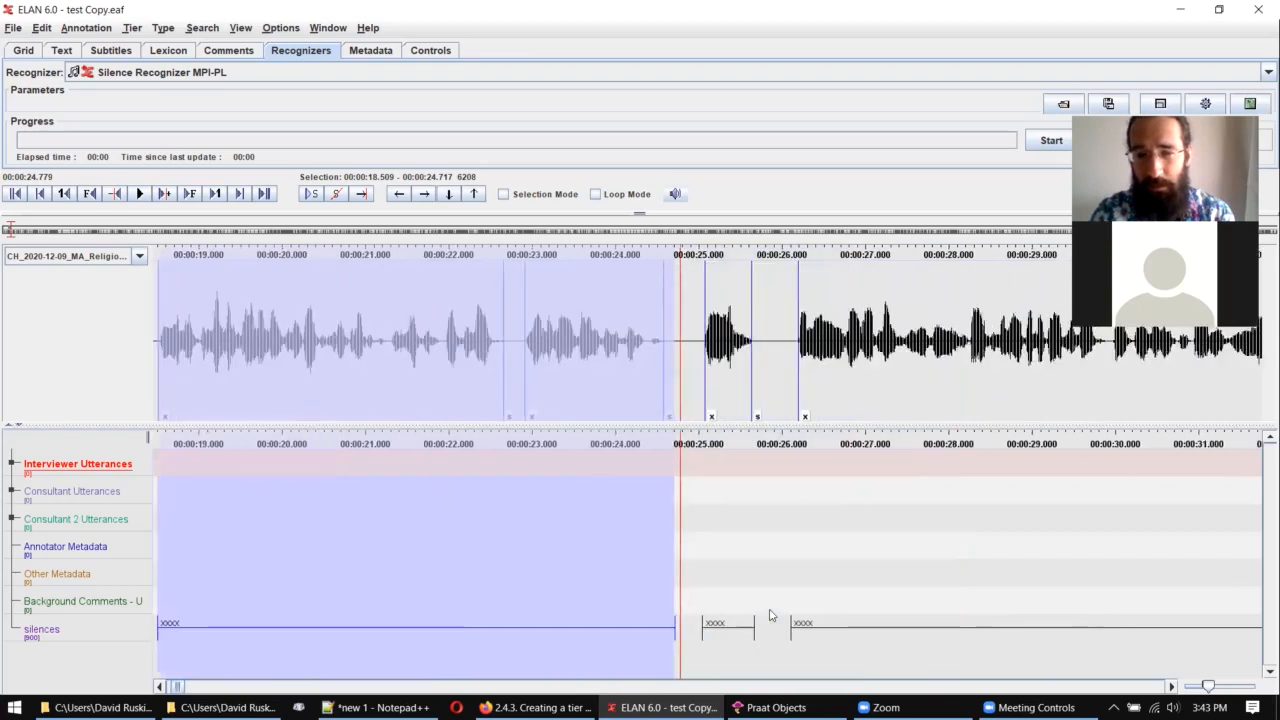
scroll(770, 615, "right", 4)
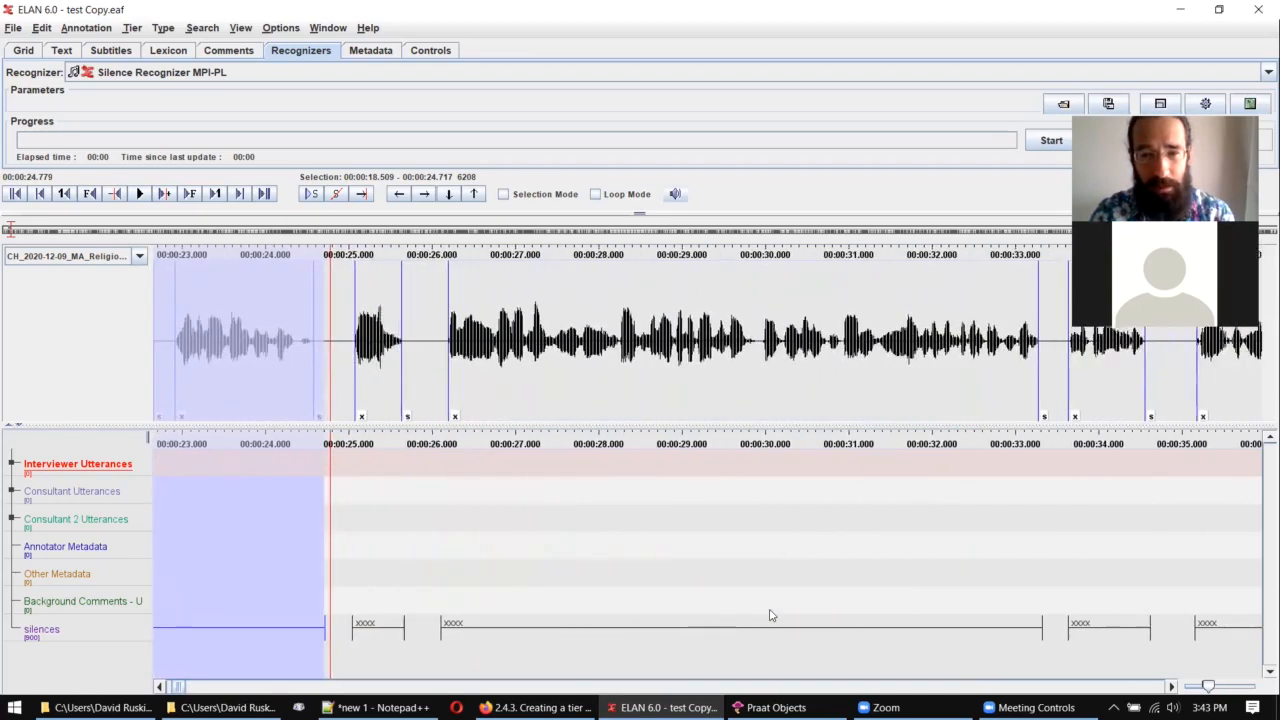
left_click(693, 627)
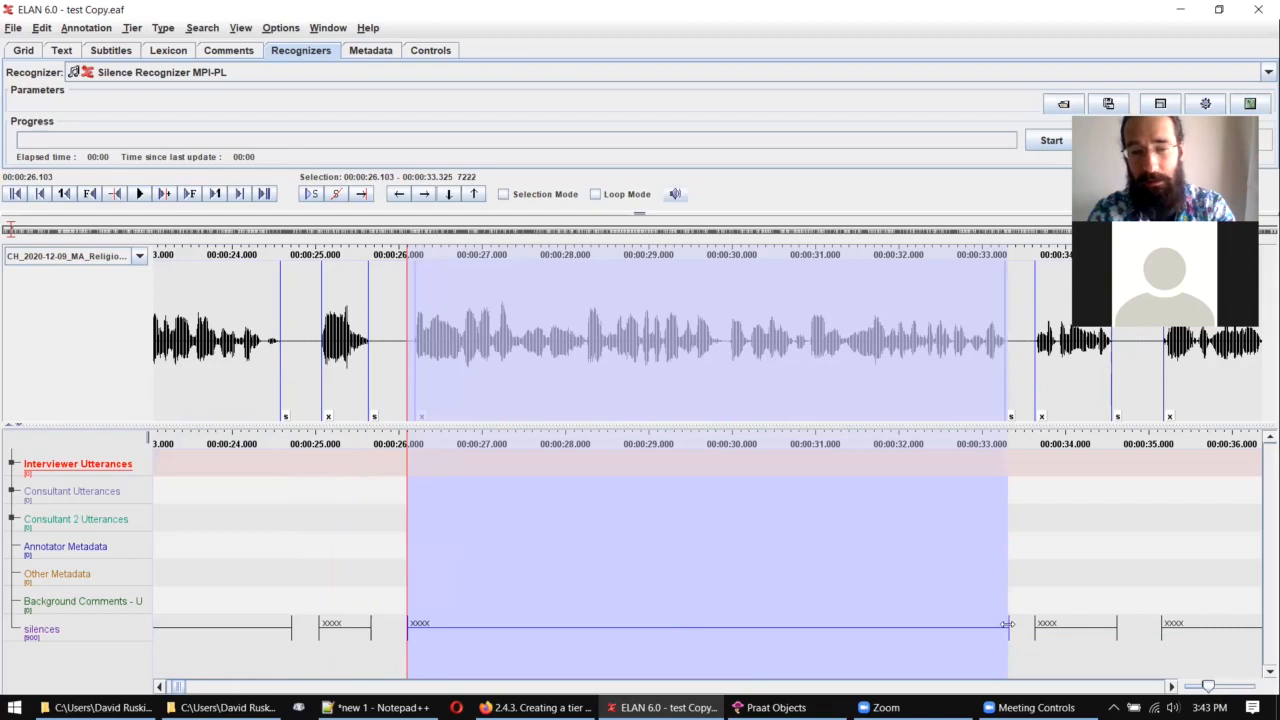
mouse_move(1008, 625)
left_mouse_down()
mouse_move(786, 626)
mouse_move(938, 632)
left_mouse_up()
key("ctrl+z")
Step: Select 00:00:29.929 to 00:00:33.329, create an empty annotation there on the silences tier, and undo it
left_click_drag(726, 362, 1008, 392)
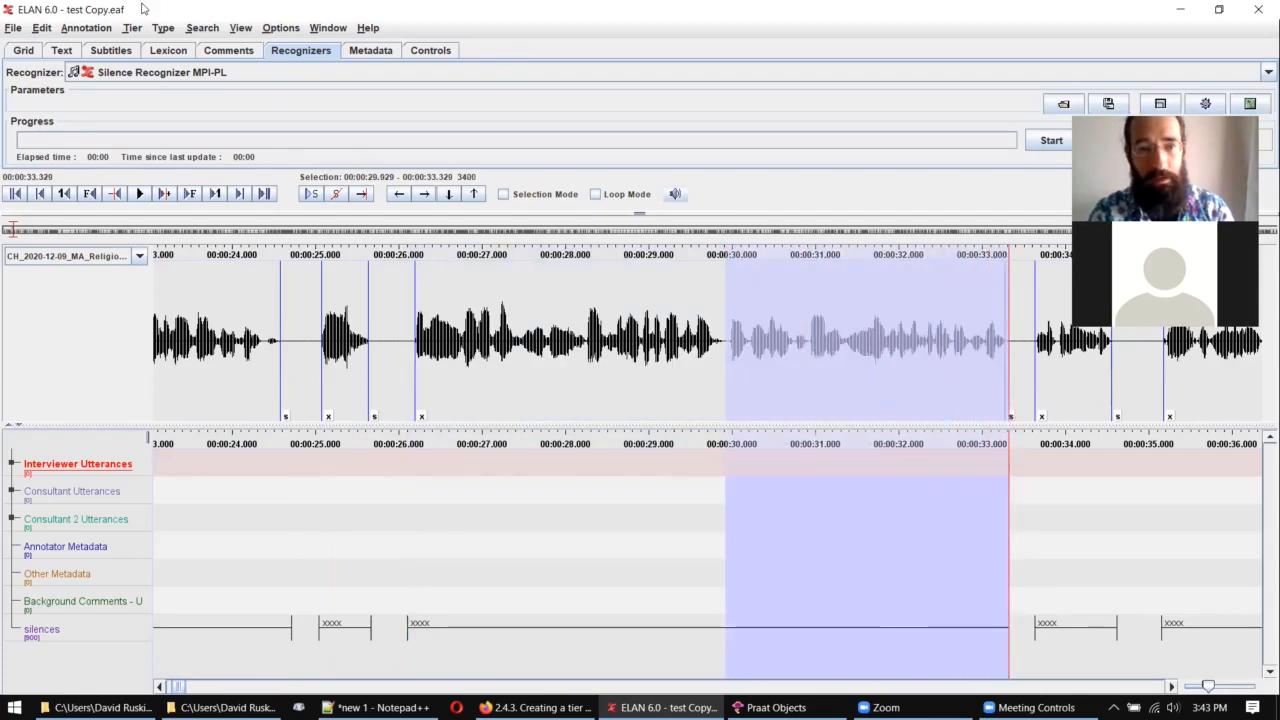
left_click(100, 28)
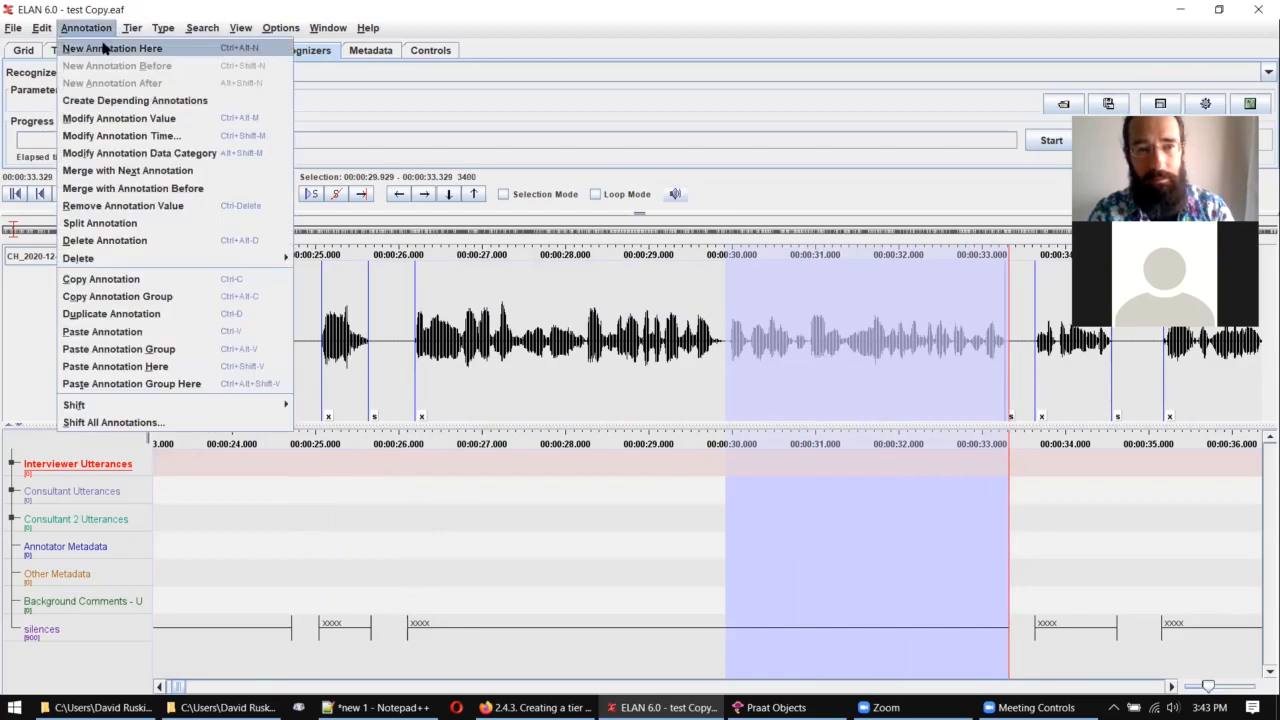
left_click(105, 48)
scroll(685, 369, "right", 2)
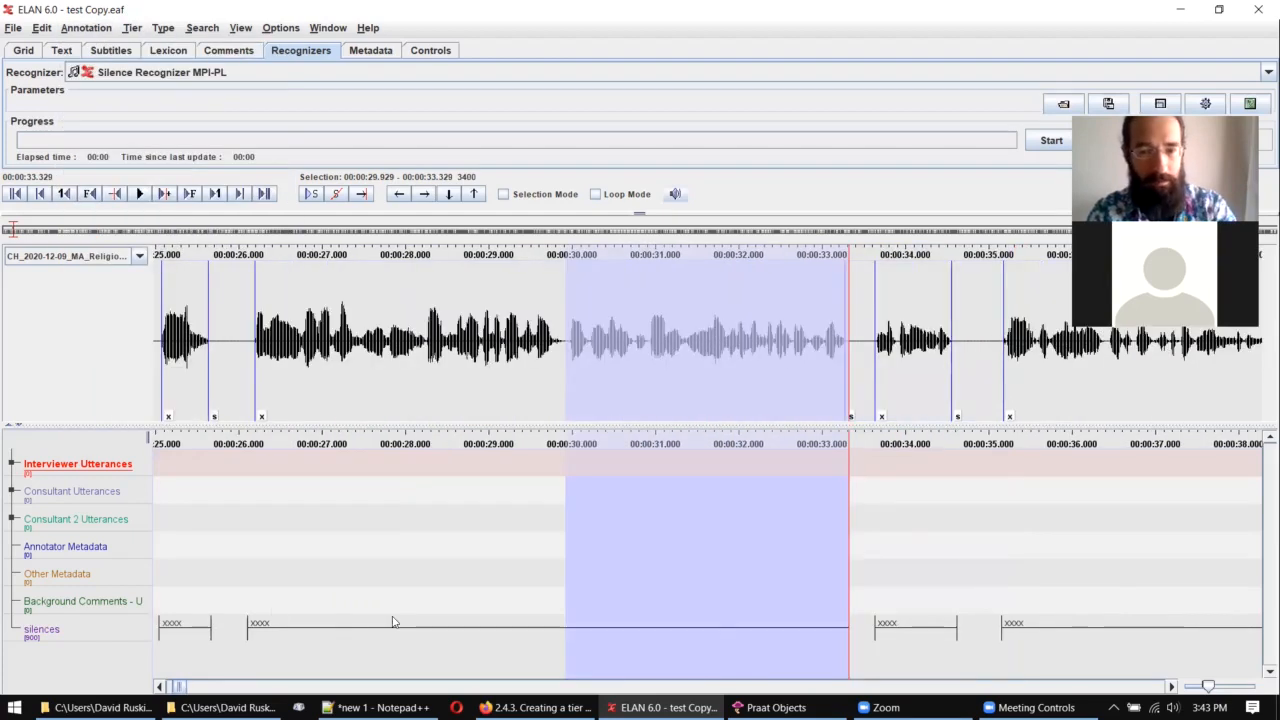
left_click(100, 630)
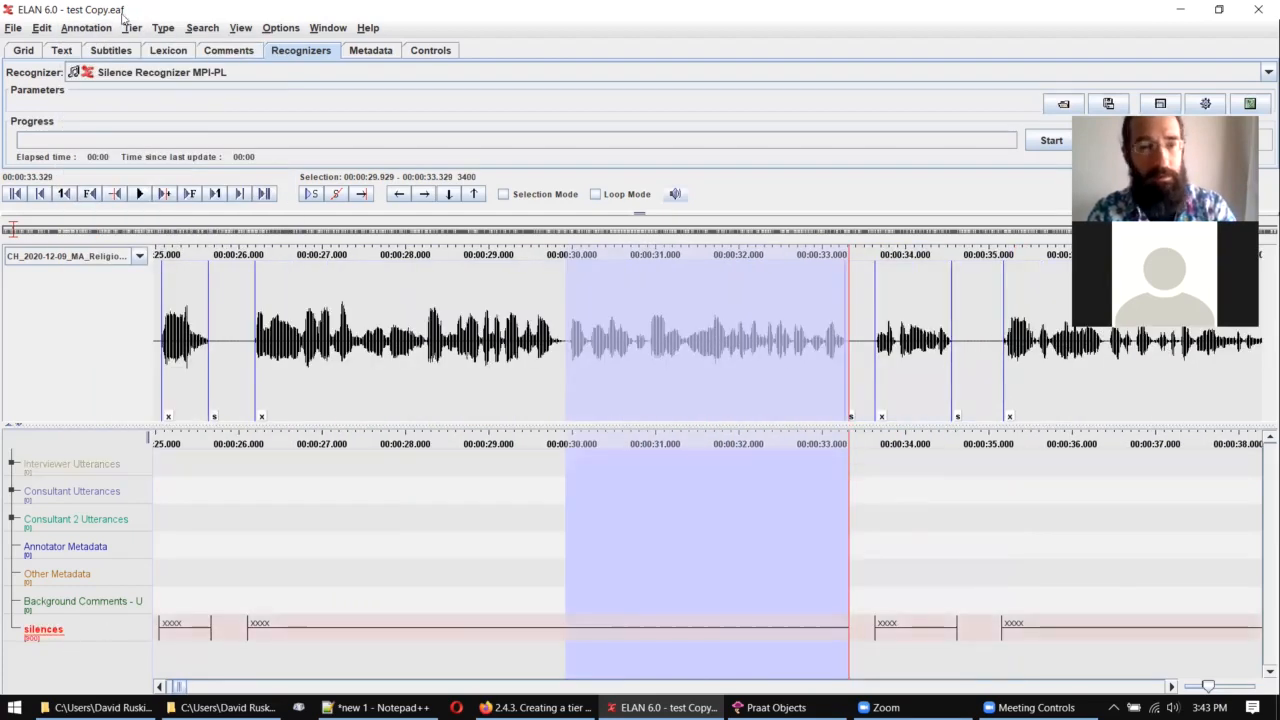
left_click(86, 28)
left_click(108, 47)
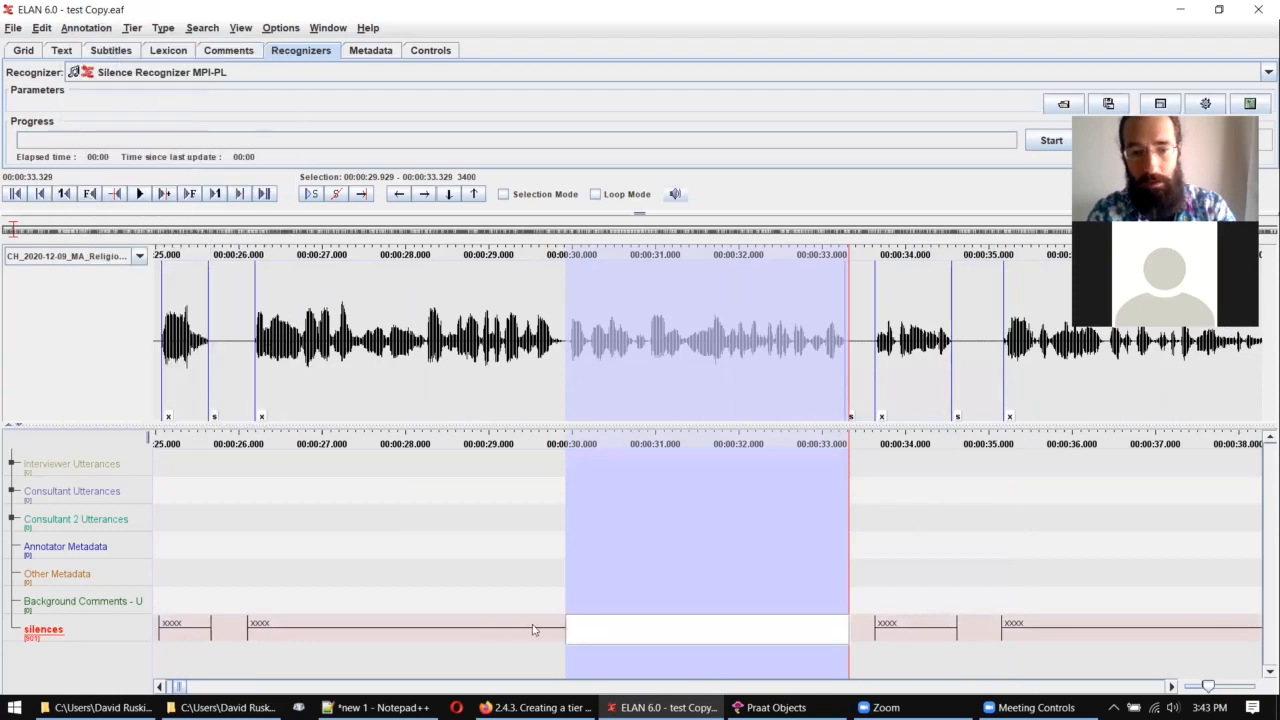
key("Return")
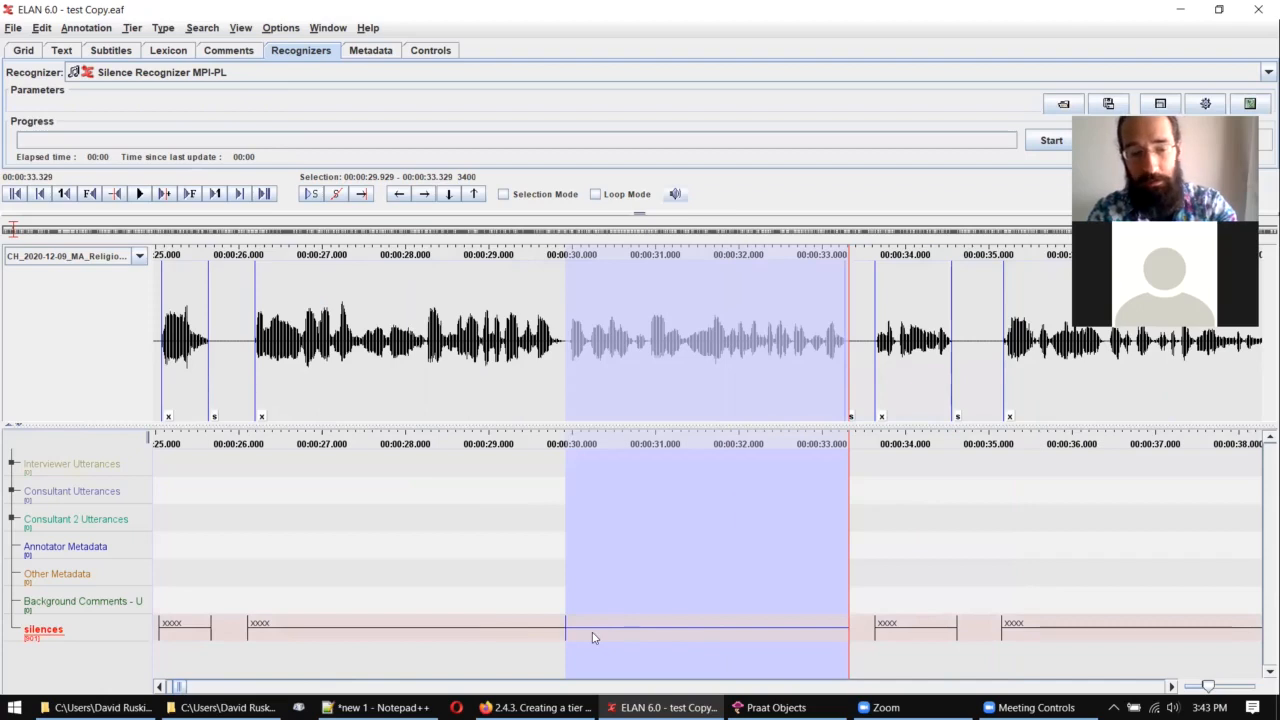
key("ctrl+z")
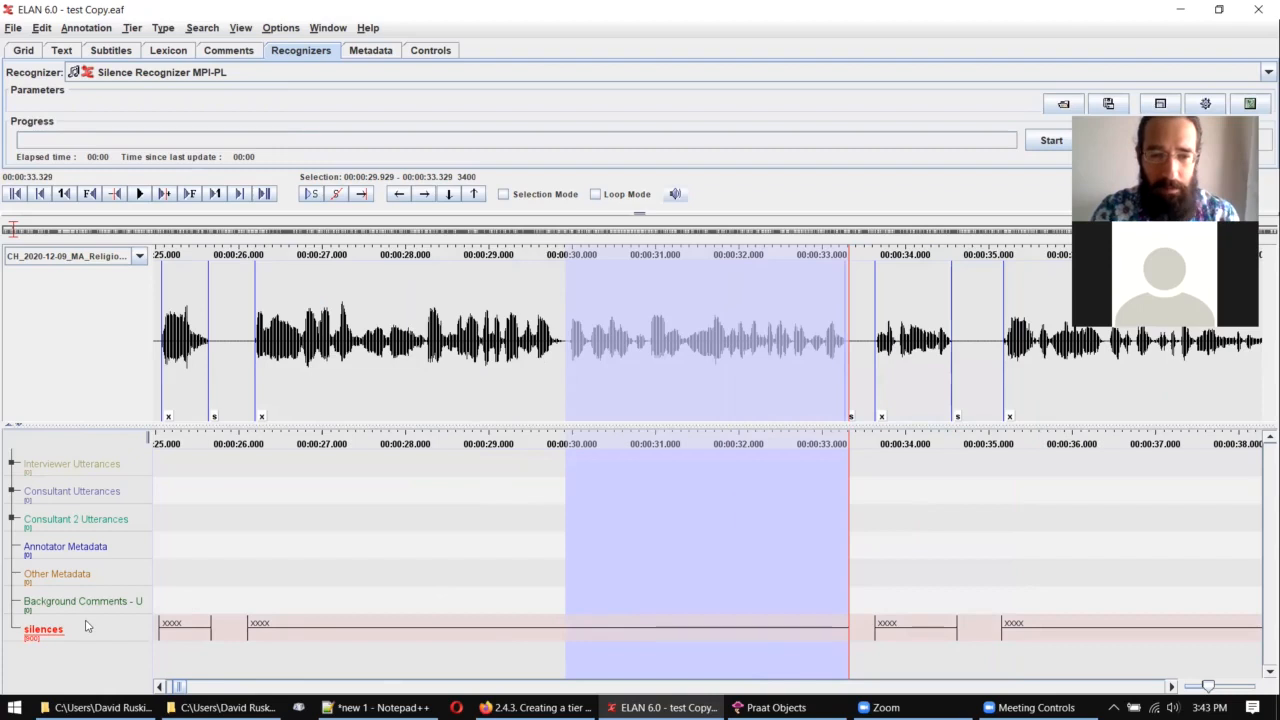
Step: Return to the start of the timeline, and enlarge the waveform viewer and the recognizer area above it
double_click(86, 626)
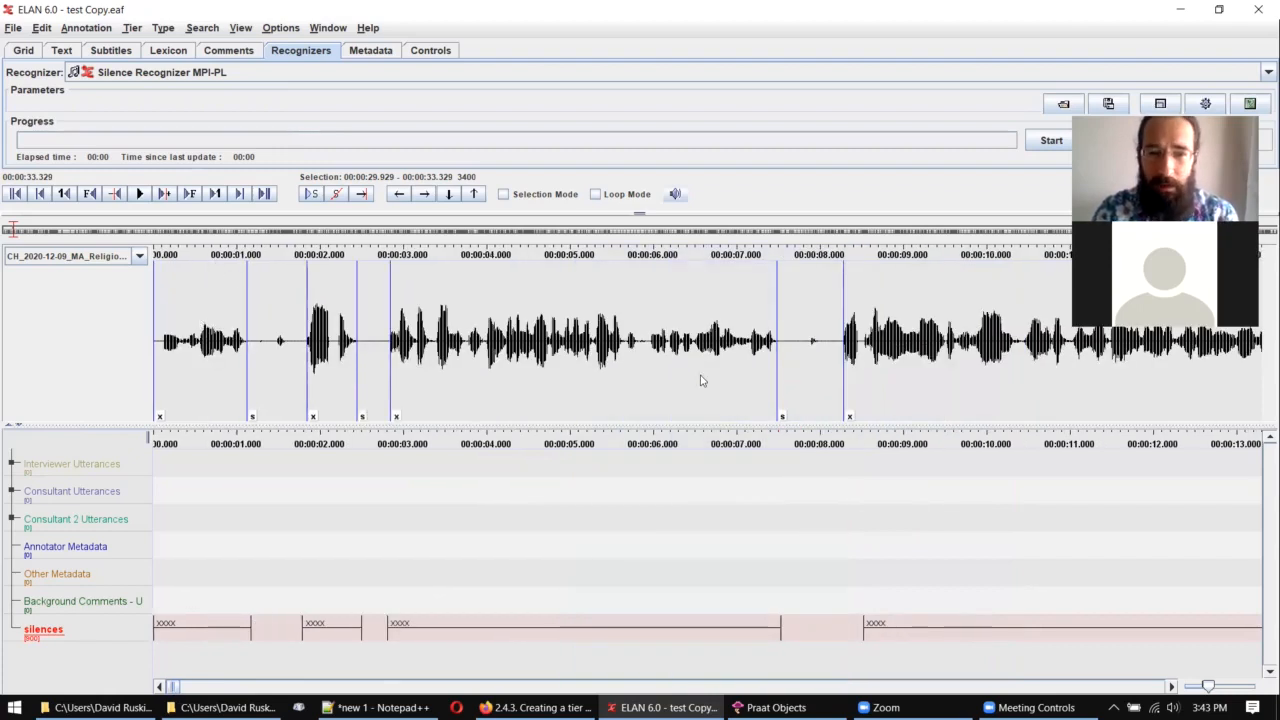
left_click_drag(718, 423, 718, 468)
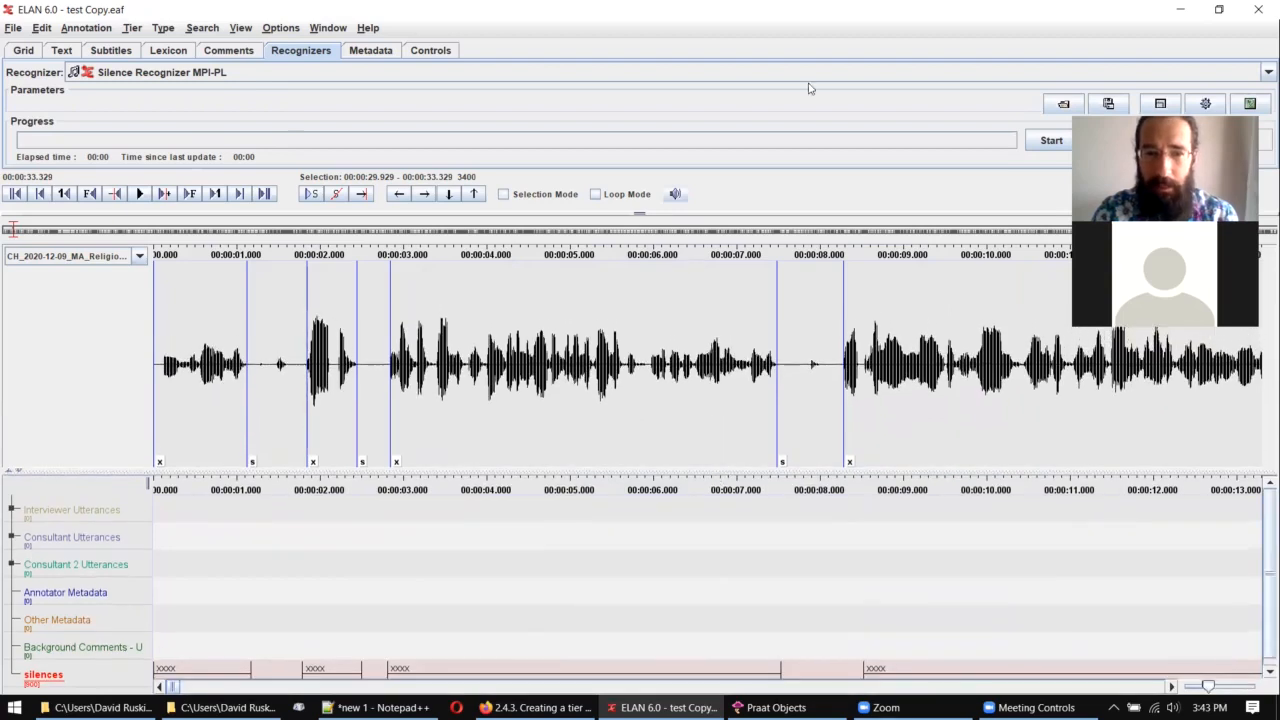
left_click_drag(649, 214, 642, 318)
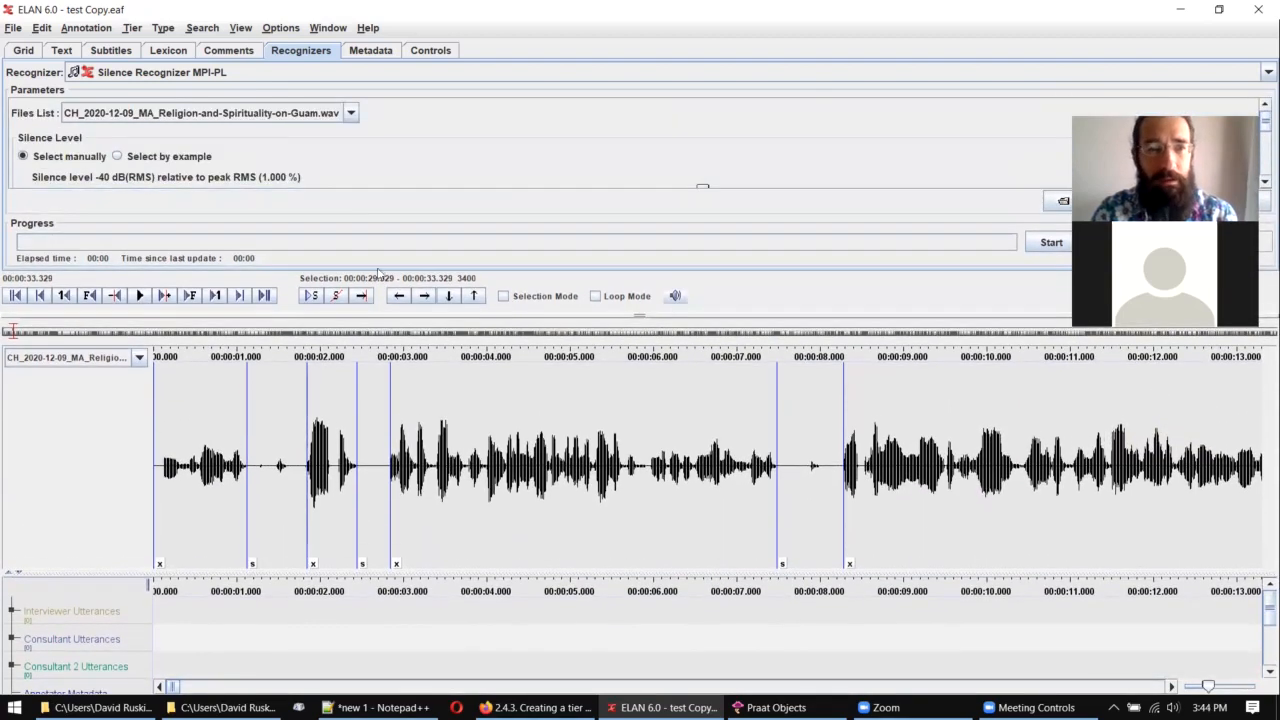
Step: Examine the Grid, Text, Subtitles, Controls and Lexicon viewers
left_click(22, 53)
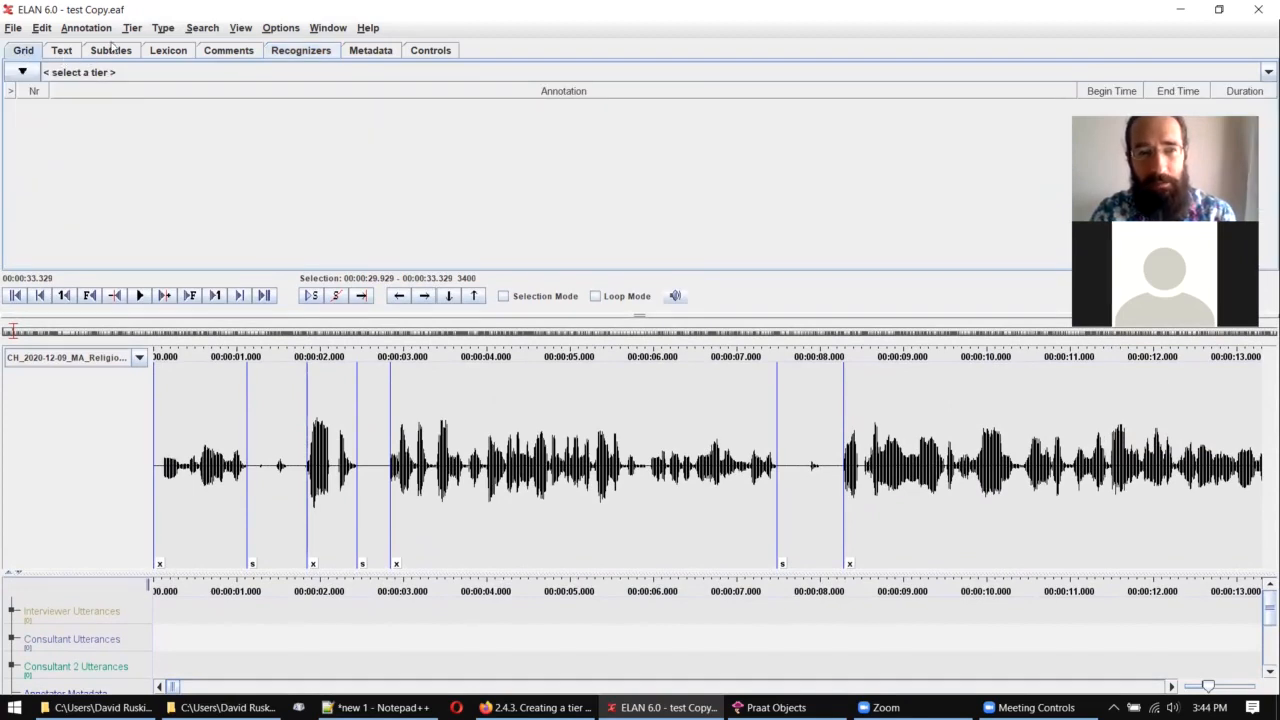
left_click(62, 52)
left_click(92, 58)
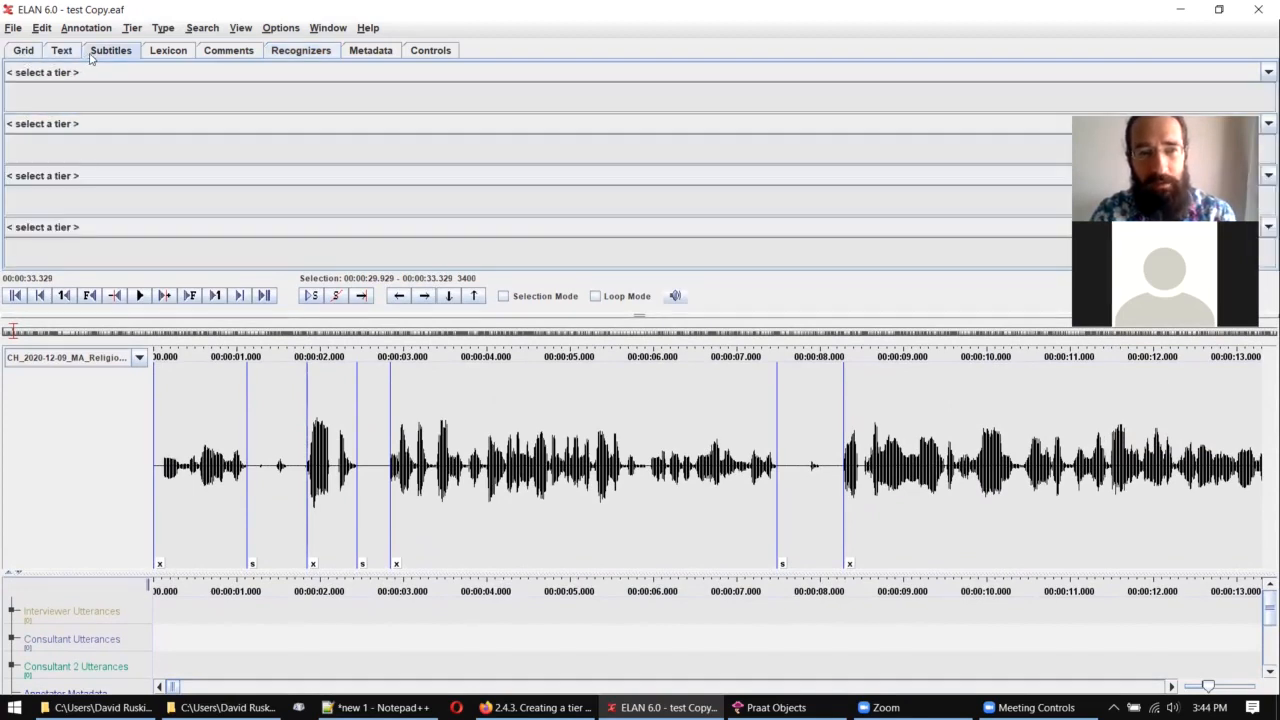
left_click(177, 50)
left_click(430, 52)
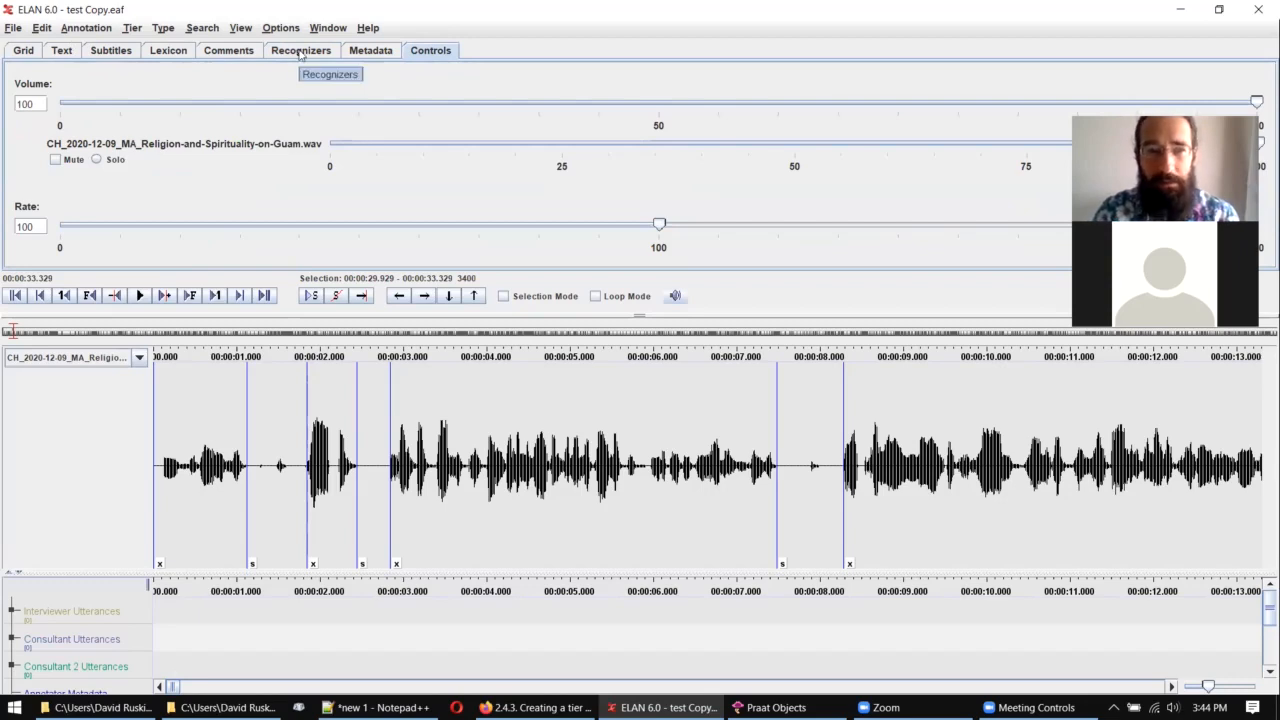
left_click(111, 52)
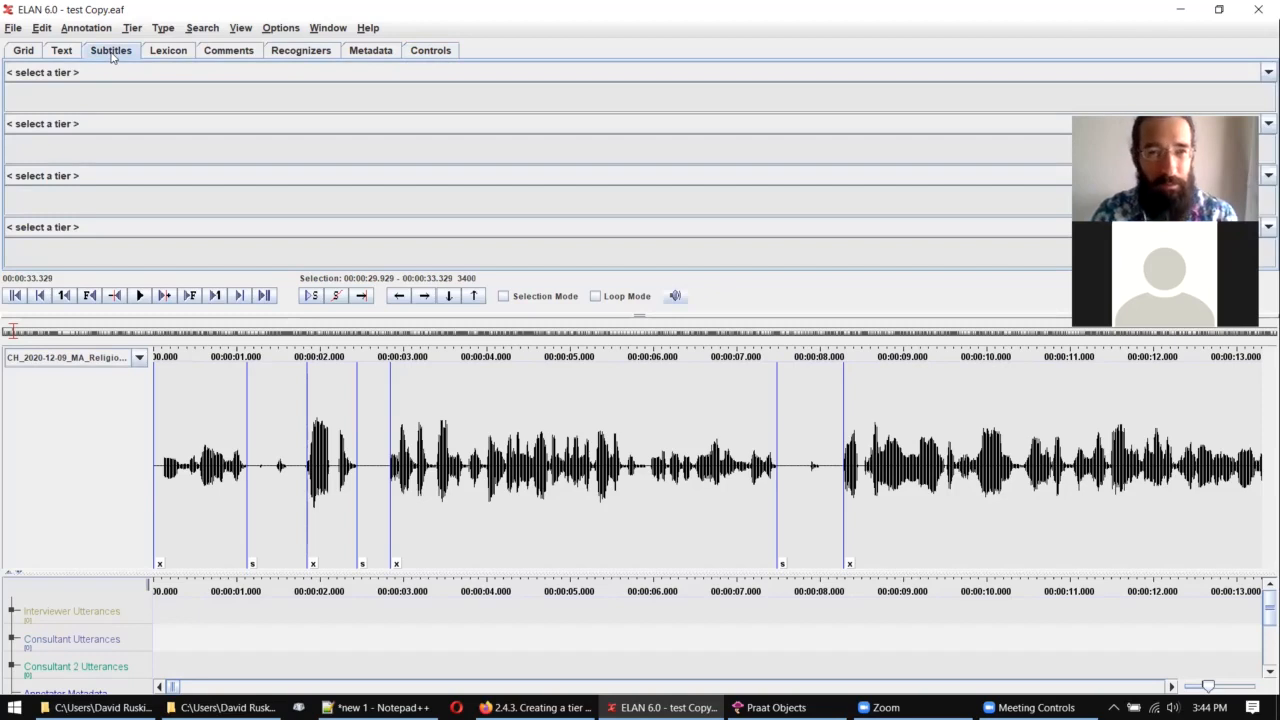
left_click(168, 52)
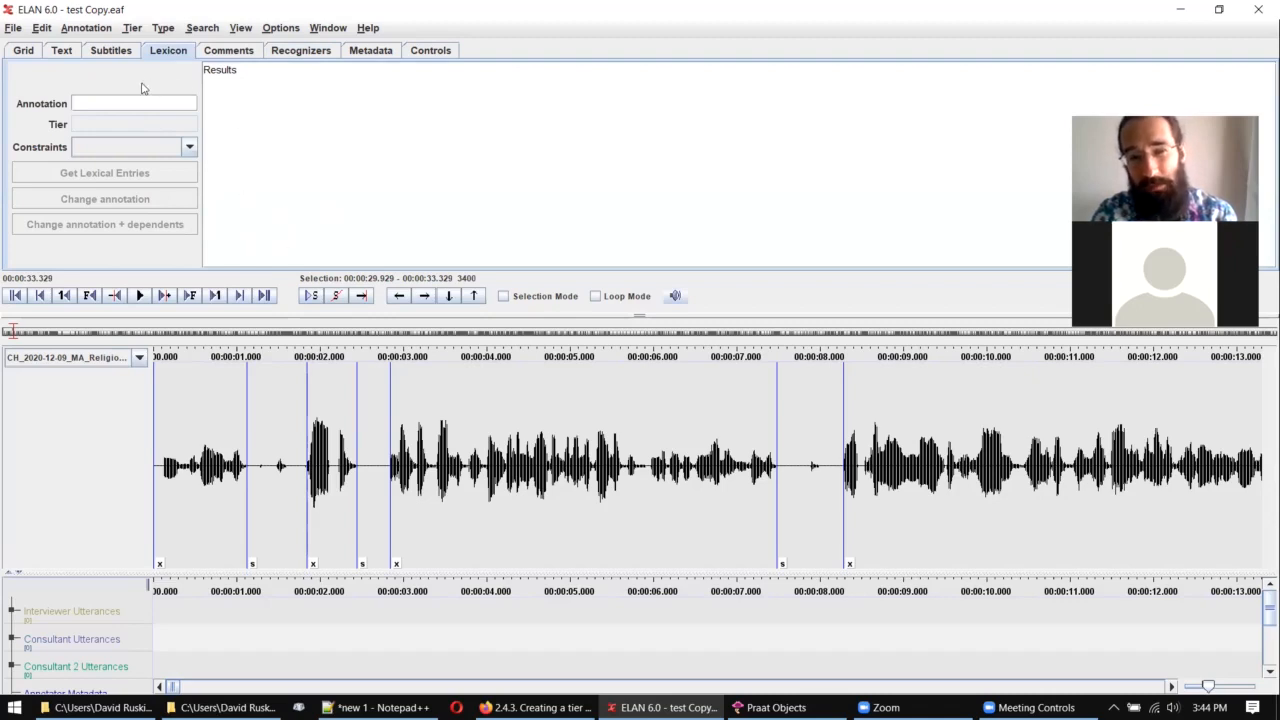
Step: Open the recognizer settings and examine the AAM-LR Phone level audio segmentation recognizer and its service URL options
left_click(297, 52)
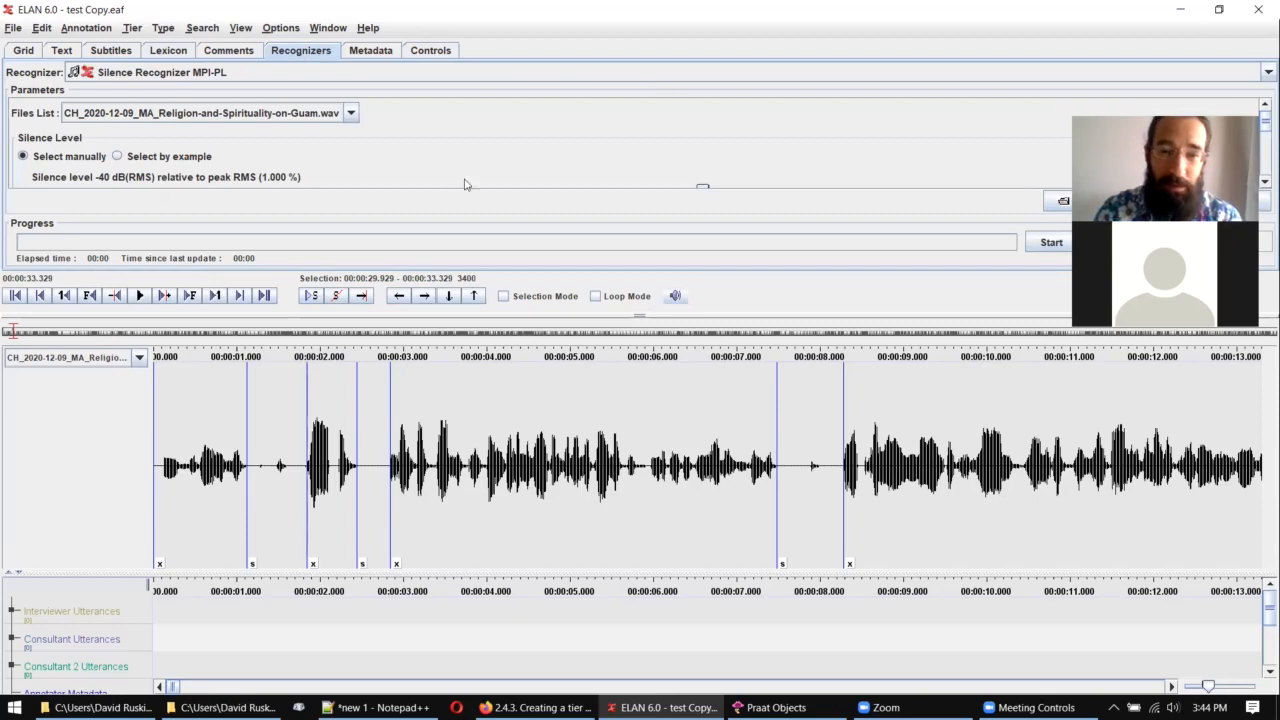
left_click_drag(538, 574, 555, 540)
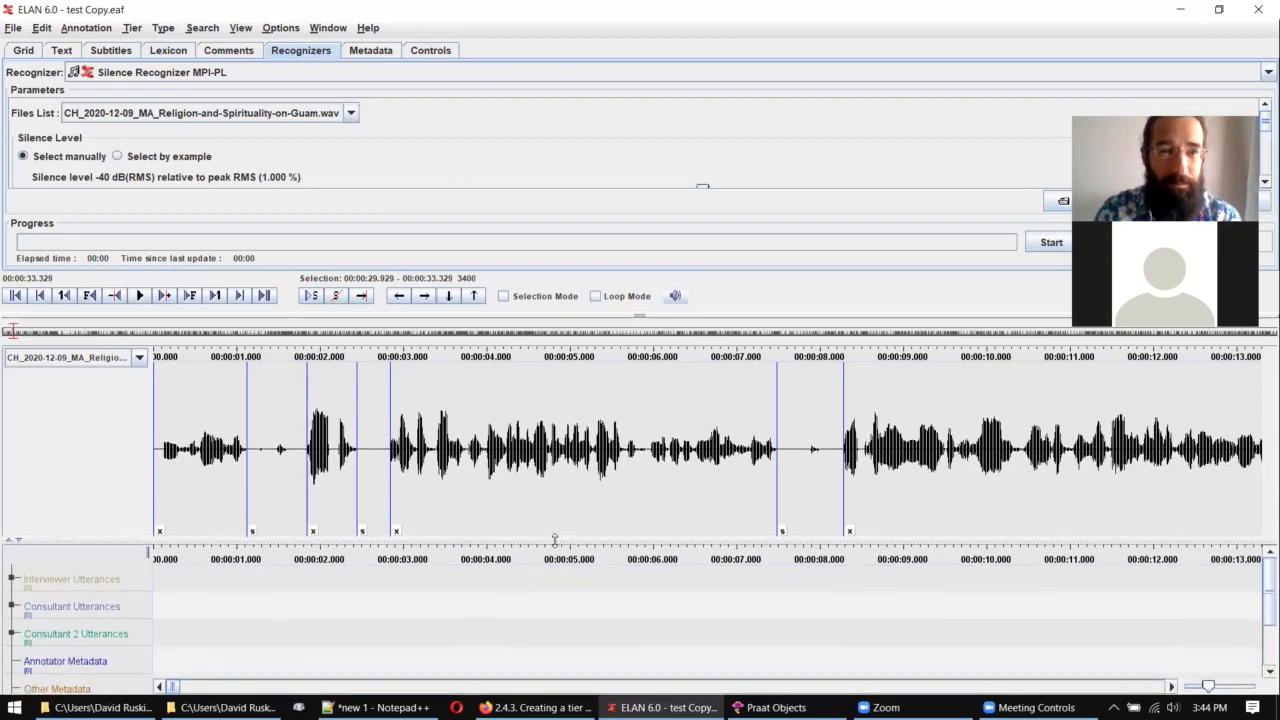
left_click(1265, 72)
scroll(737, 197, "up", 2)
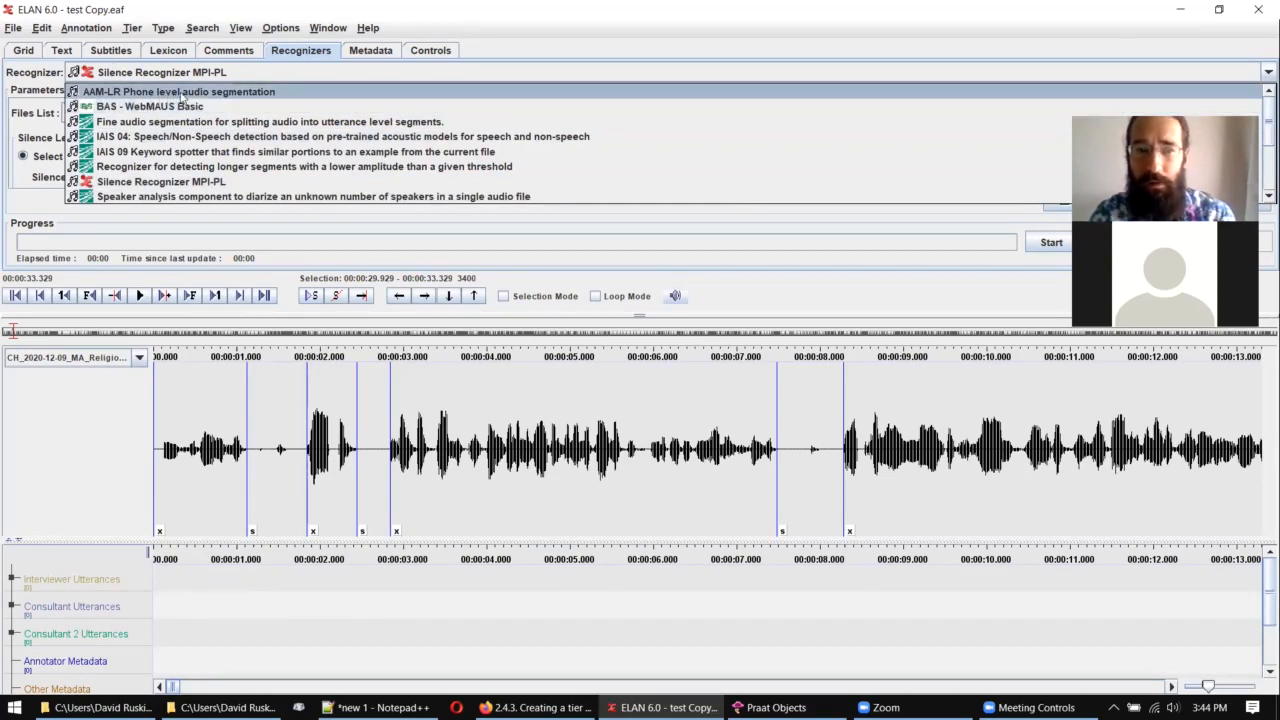
left_click(285, 93)
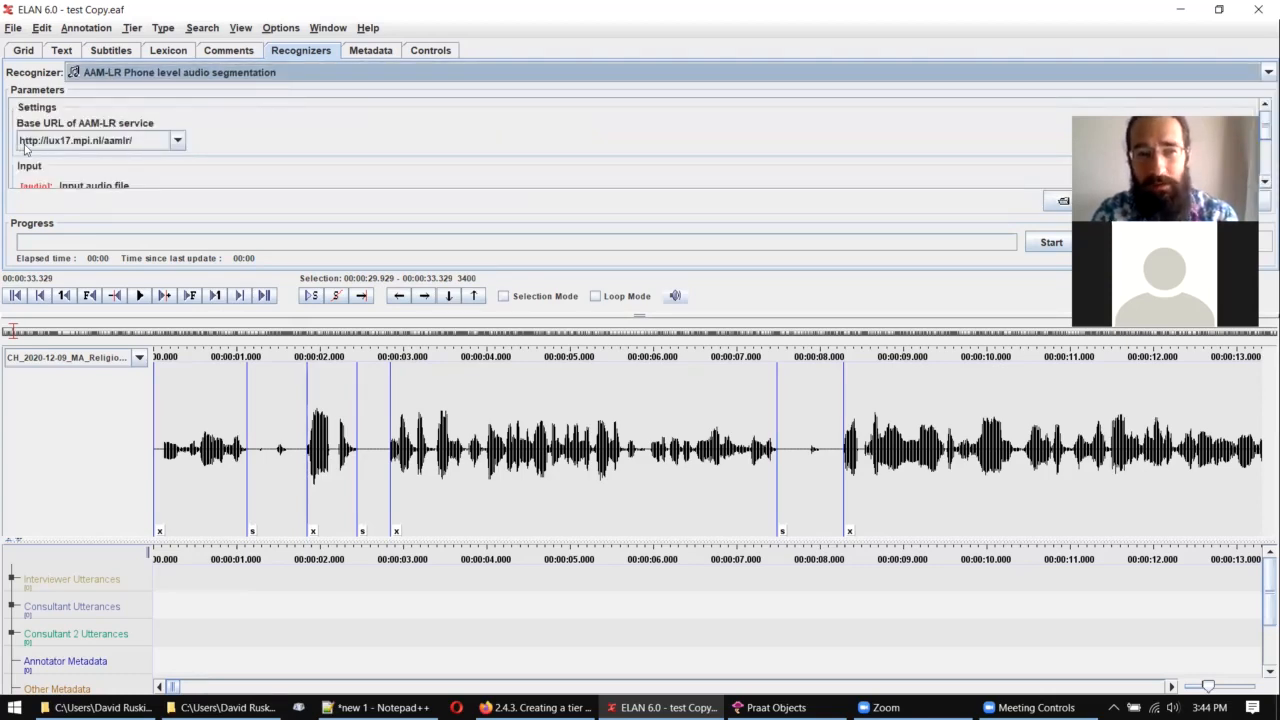
left_click(179, 145)
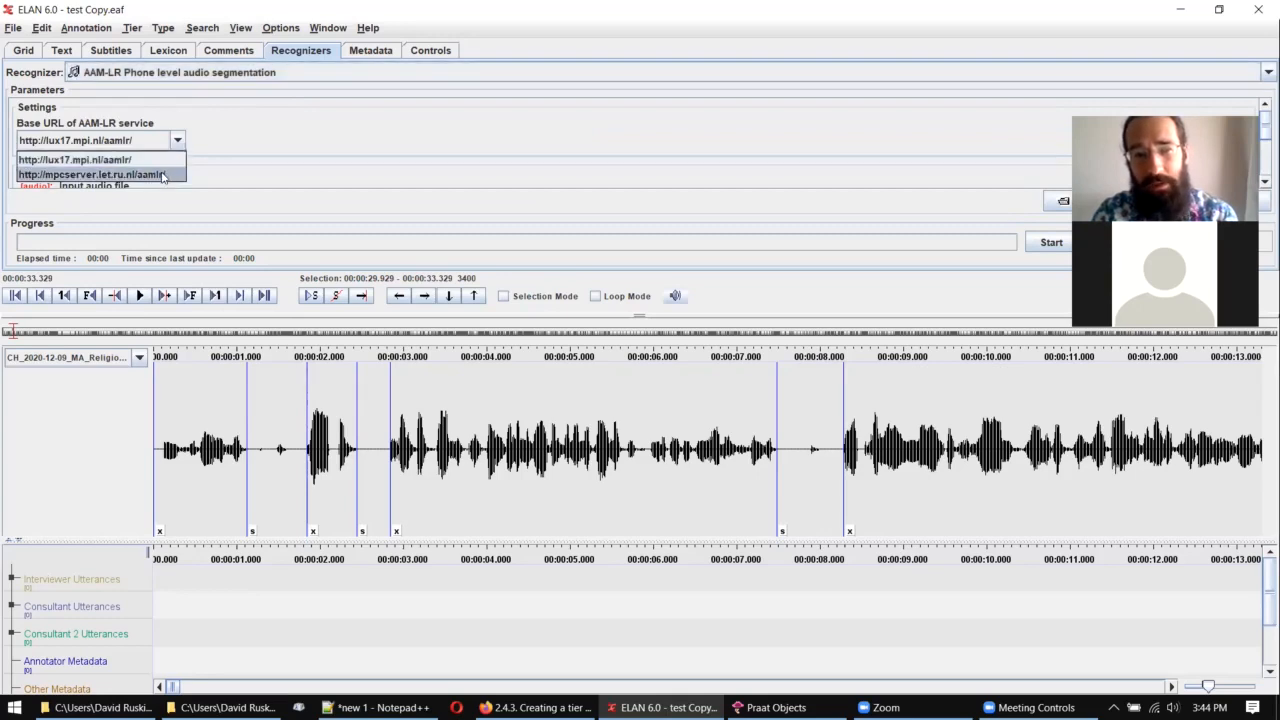
left_click(223, 143)
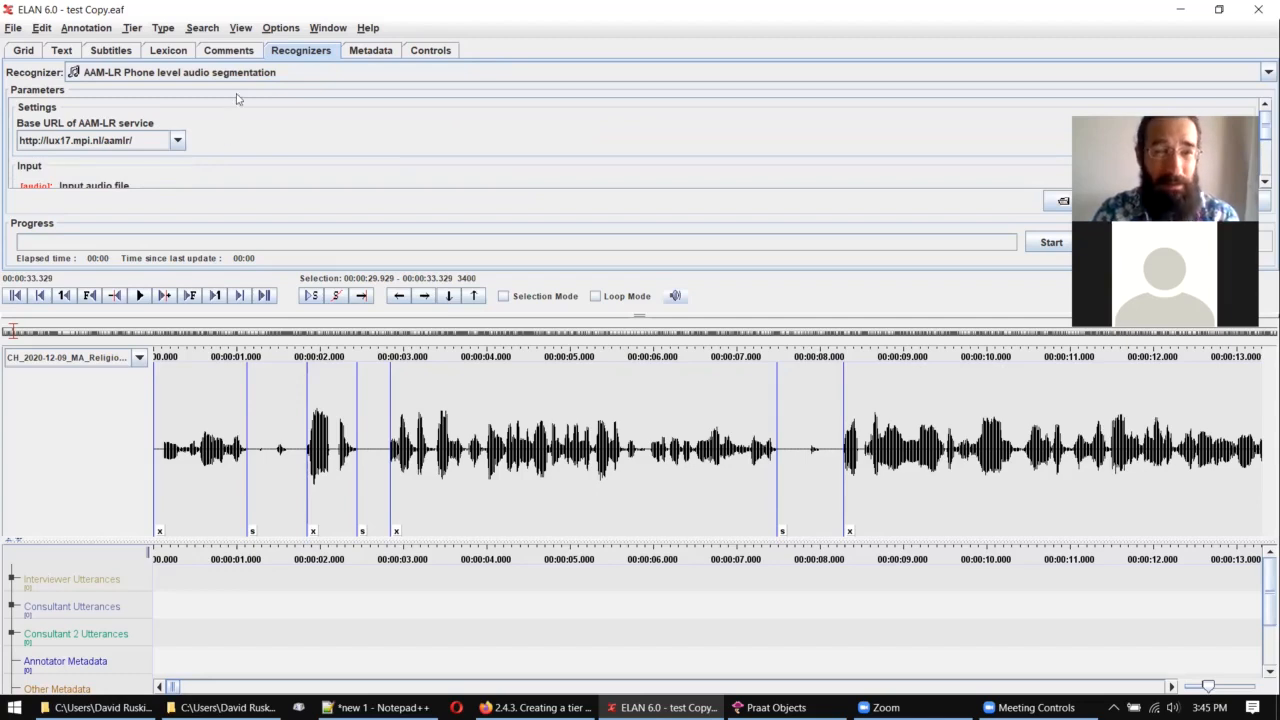
Step: Review the available recognizers, choose Silence Recognizer MPI-PL, and enlarge the area holding its parameters
left_click(288, 75)
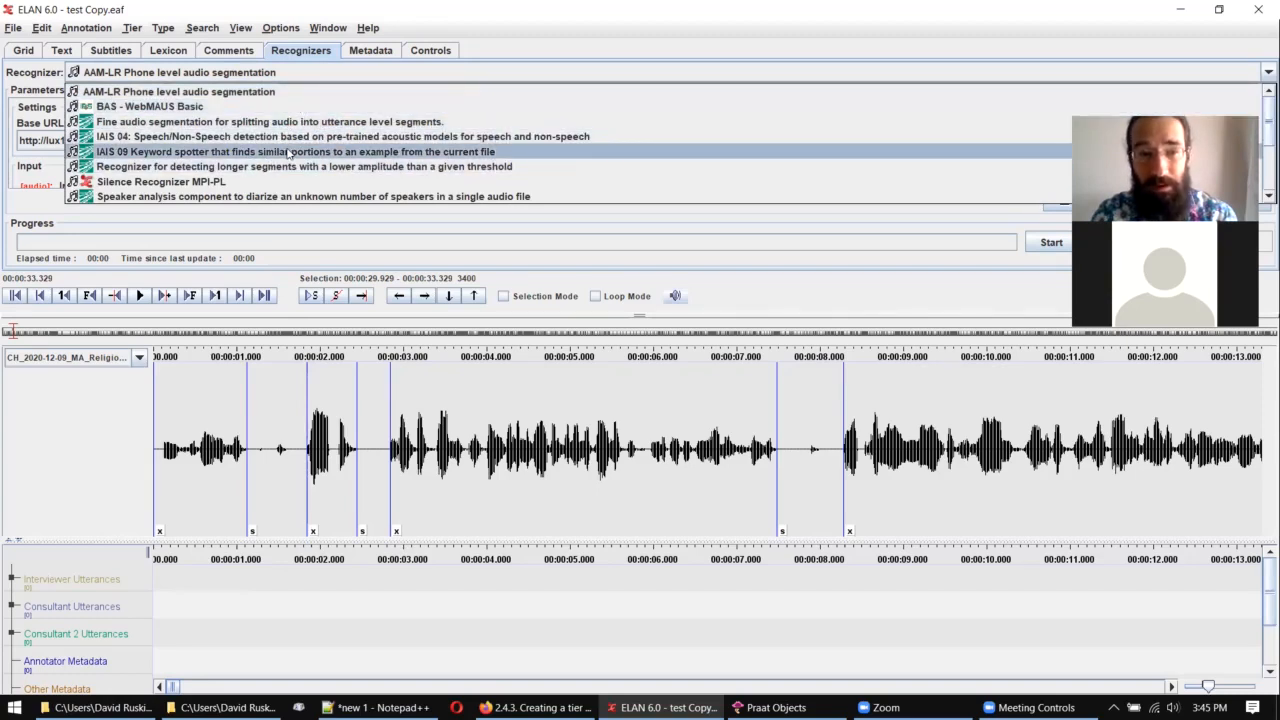
scroll(285, 152, "down", 1)
scroll(287, 152, "down", 1)
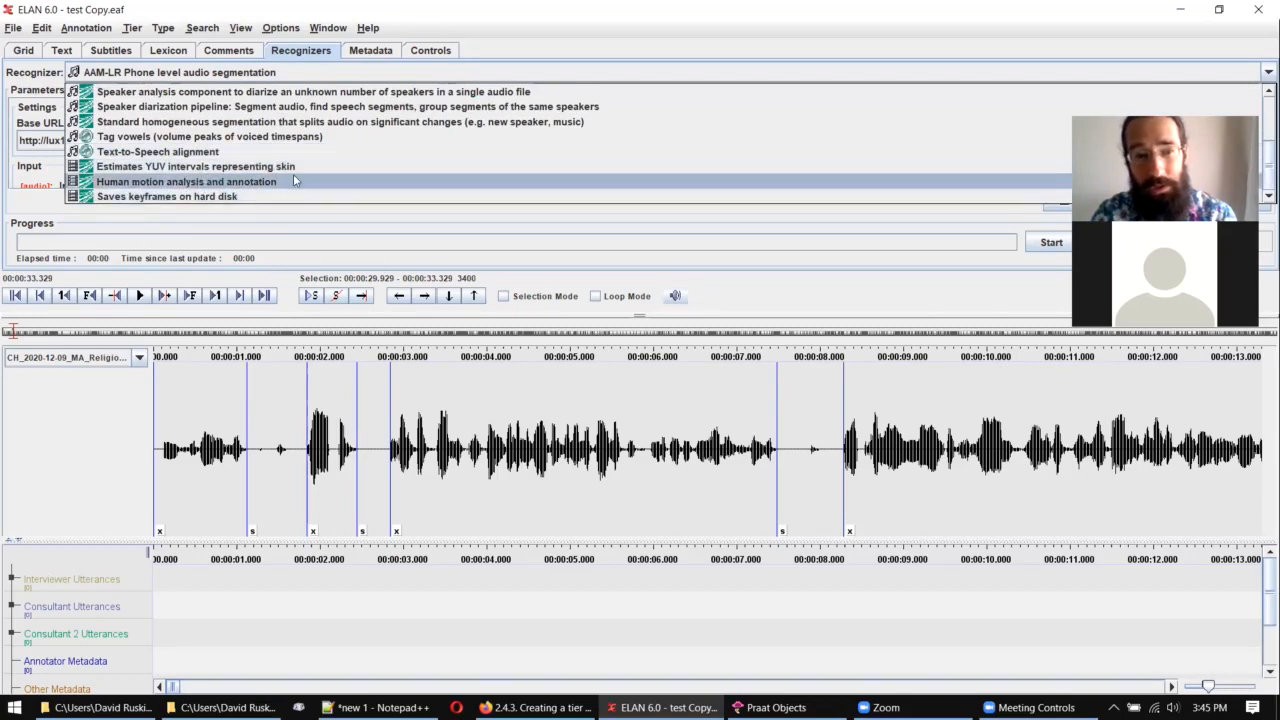
scroll(298, 181, "up", 2)
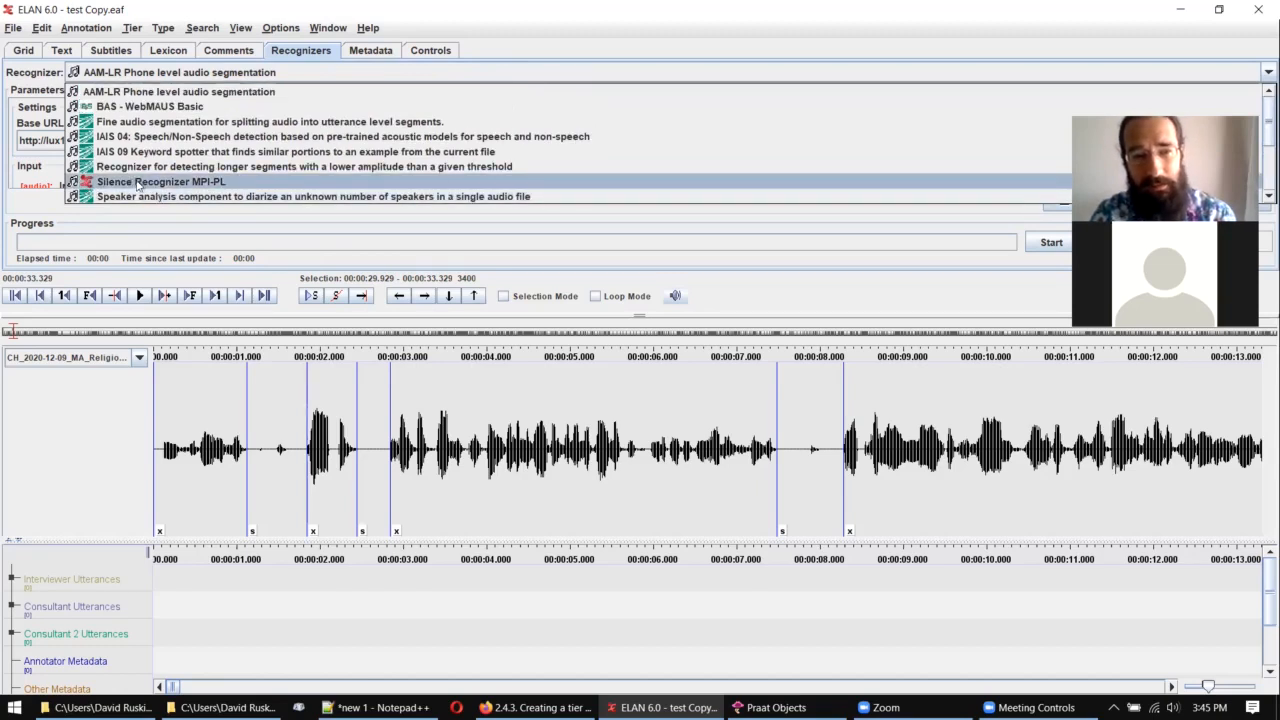
left_click(236, 183)
left_click_drag(641, 327, 638, 509)
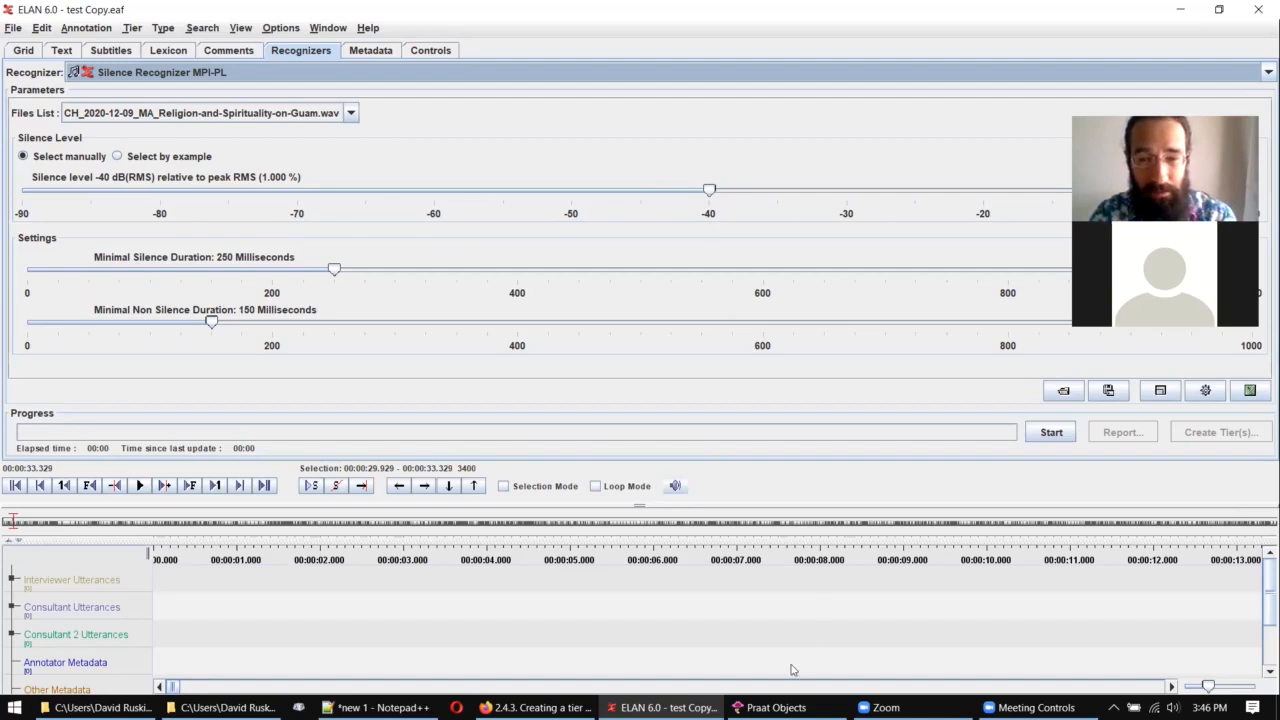
Step: Run the silence recognizer on the recording with its current settings, and give the waveform viewer more room again
mouse_move(785, 707)
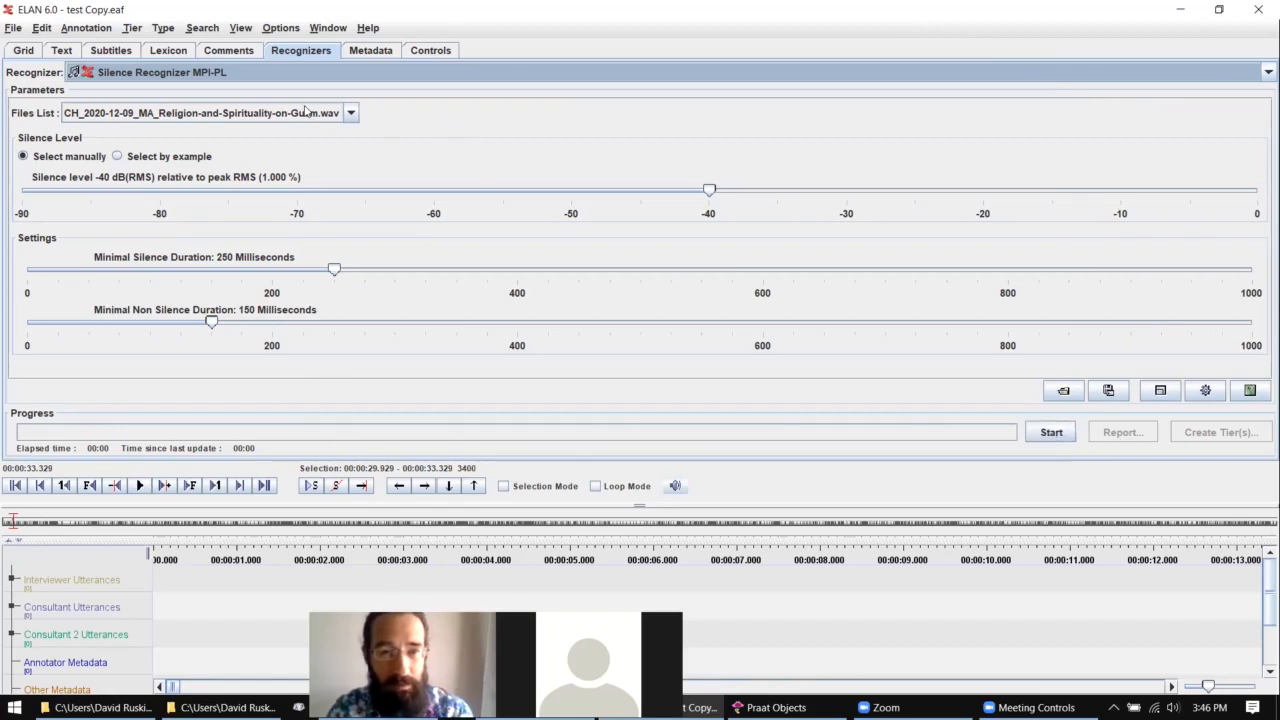
left_click(1060, 436)
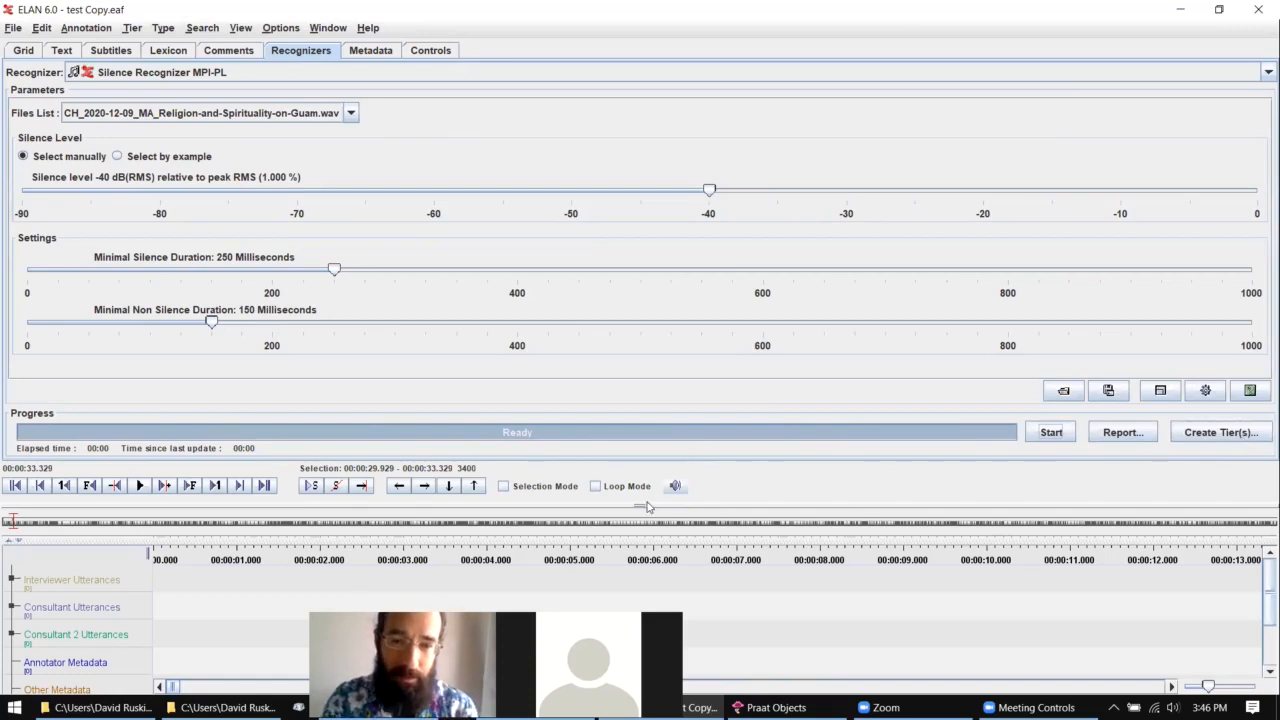
mouse_move(641, 505)
left_mouse_down()
mouse_move(641, 225)
mouse_move(625, 512)
left_mouse_up()
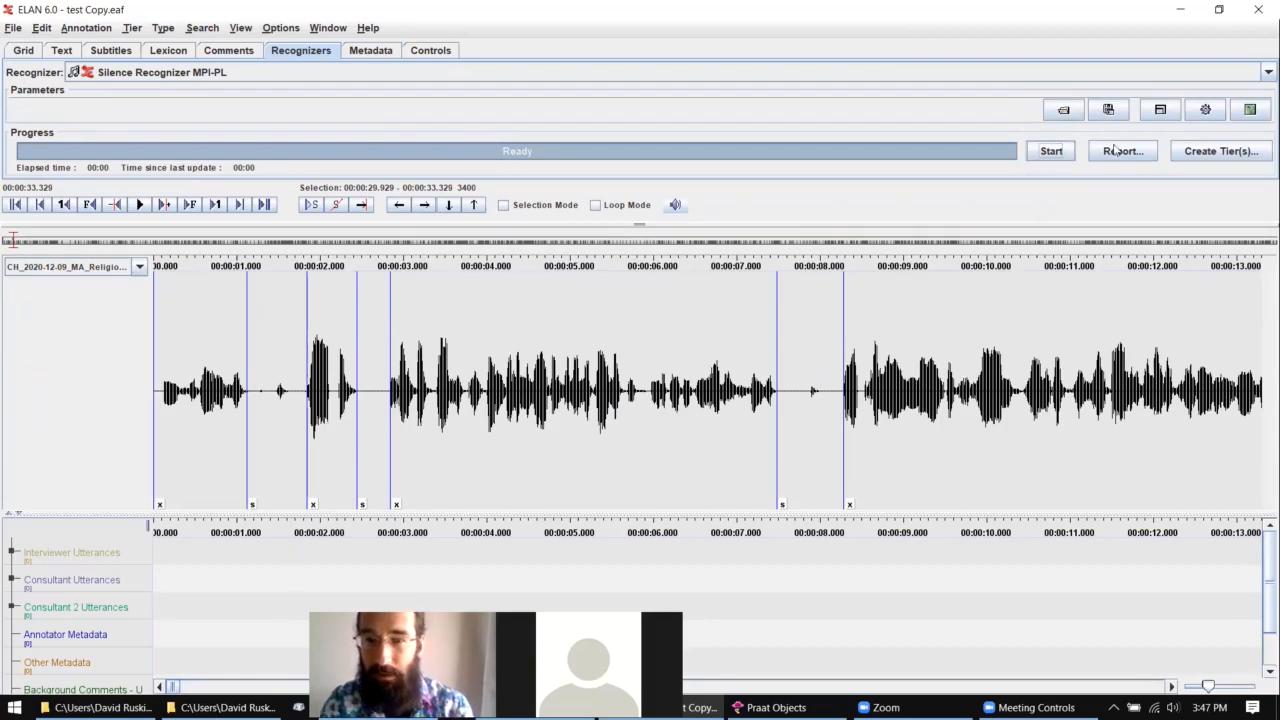
Step: Create a tier from the Channel1 segmentation that includes only the x segments and leaves out the s segments
left_click(1232, 155)
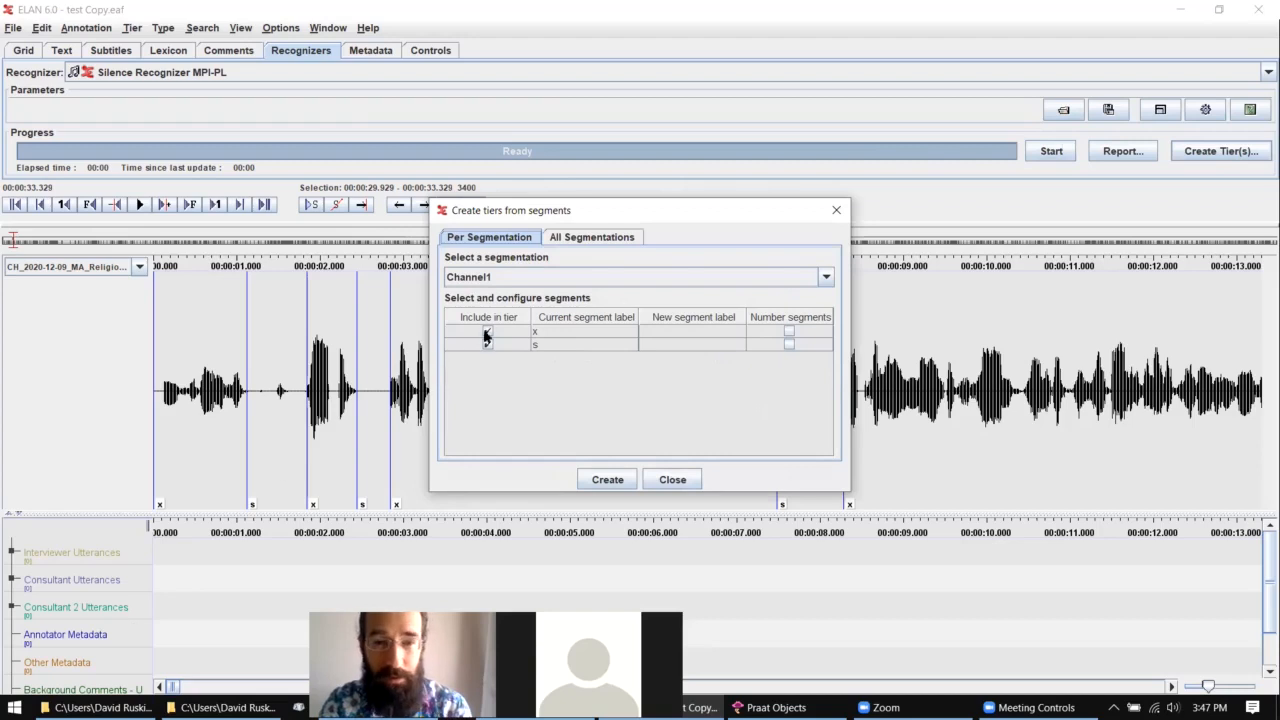
left_click(520, 279)
left_click(524, 276)
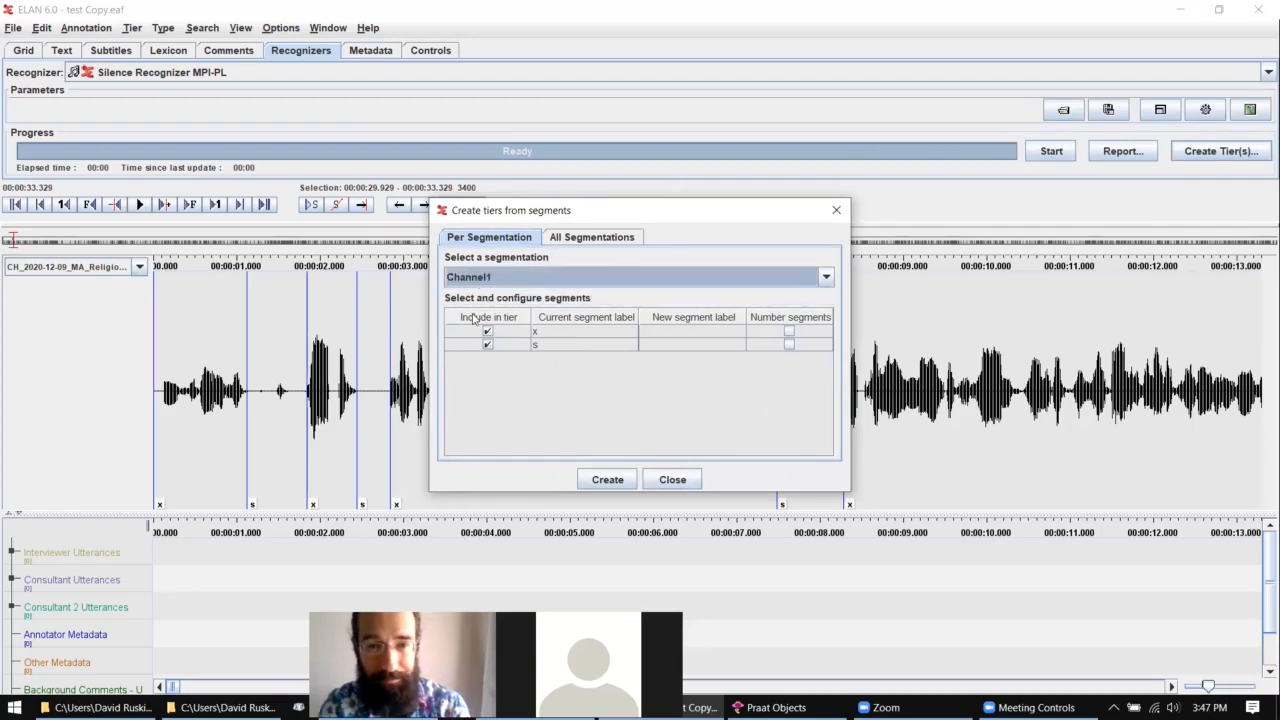
left_click(570, 240)
left_click(521, 239)
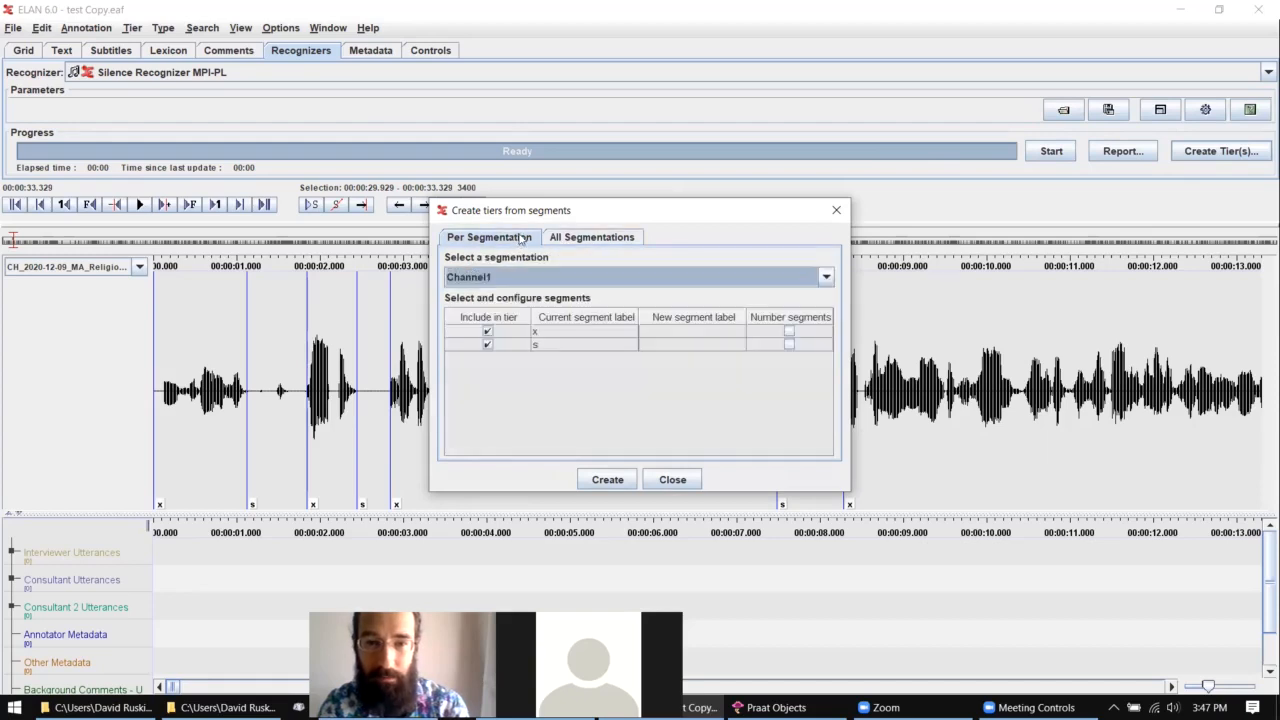
left_click(487, 345)
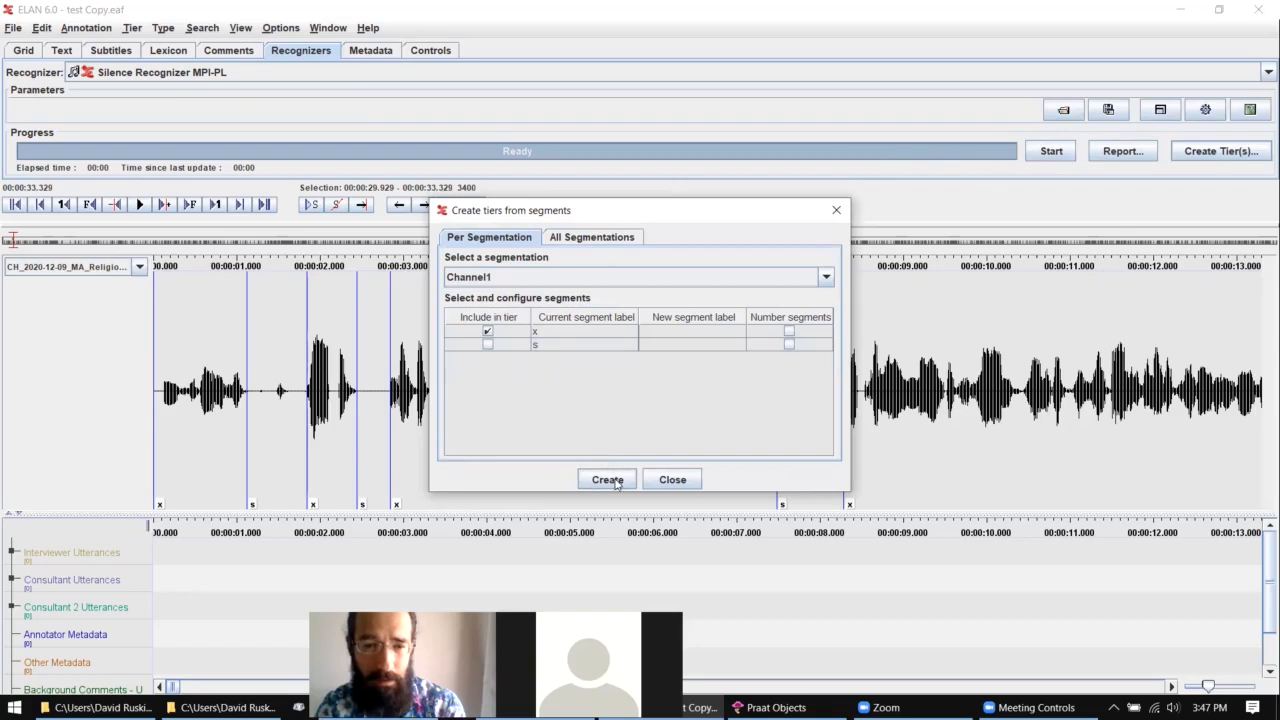
left_click(607, 480)
left_click(638, 373)
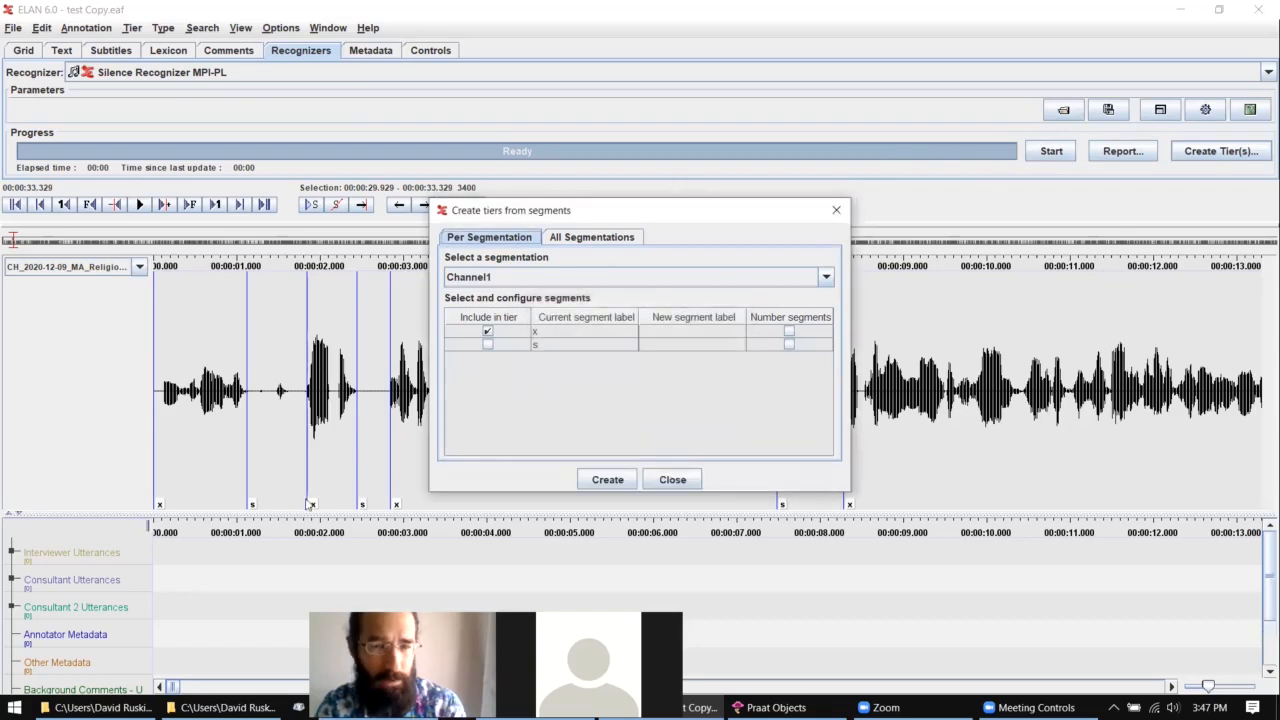
left_click(672, 480)
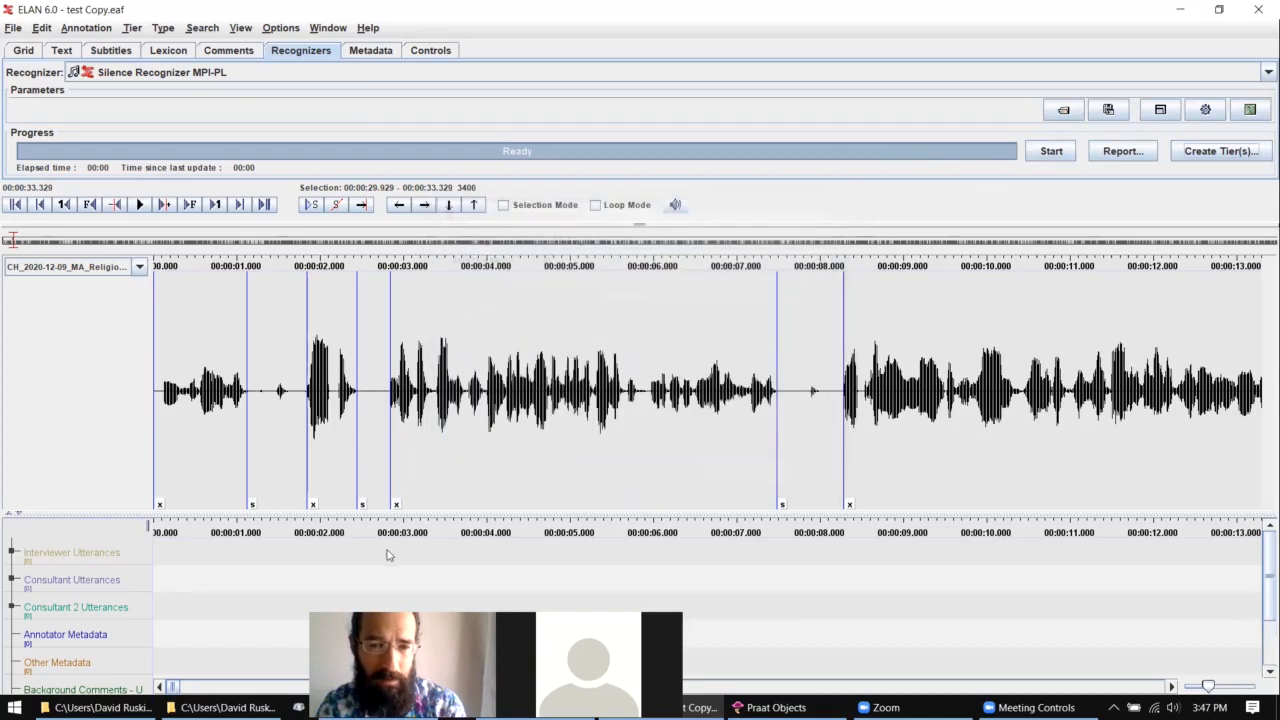
Step: Enlarge the tier area and compare the third annotation on the silences tier with its Channel1 counterpart
left_click_drag(425, 513, 464, 339)
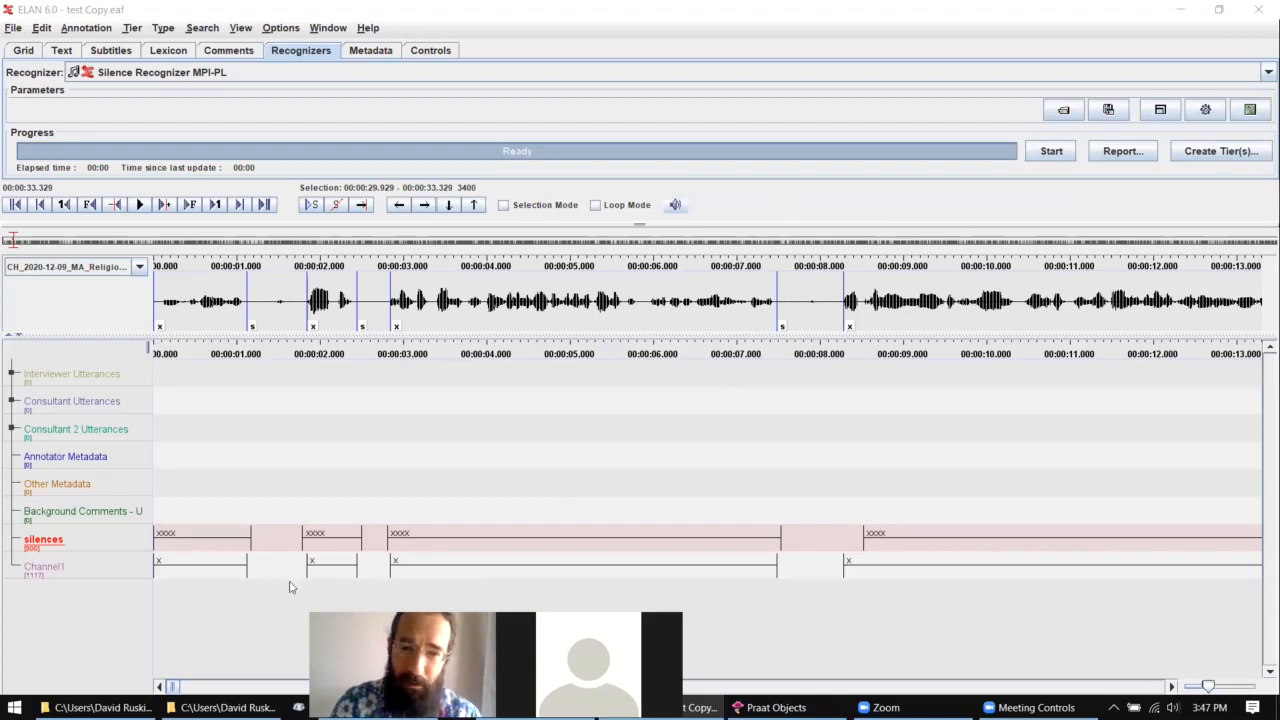
left_click(490, 535)
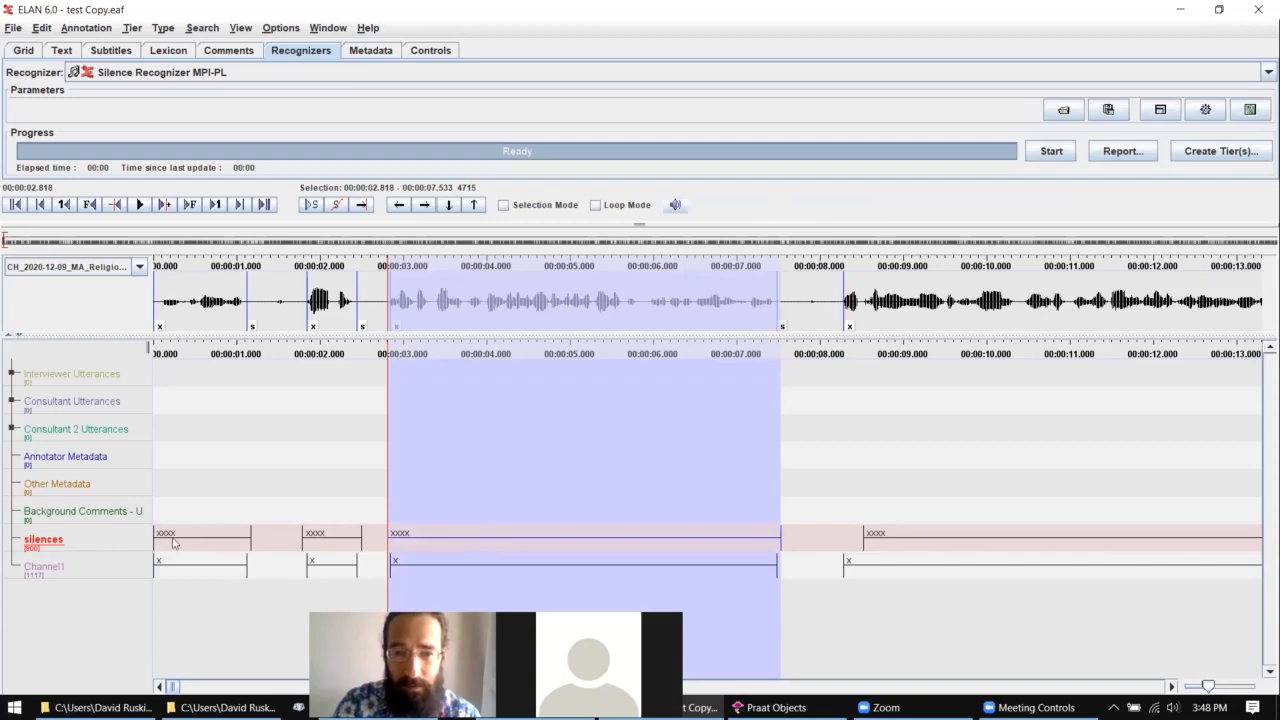
left_click(420, 570)
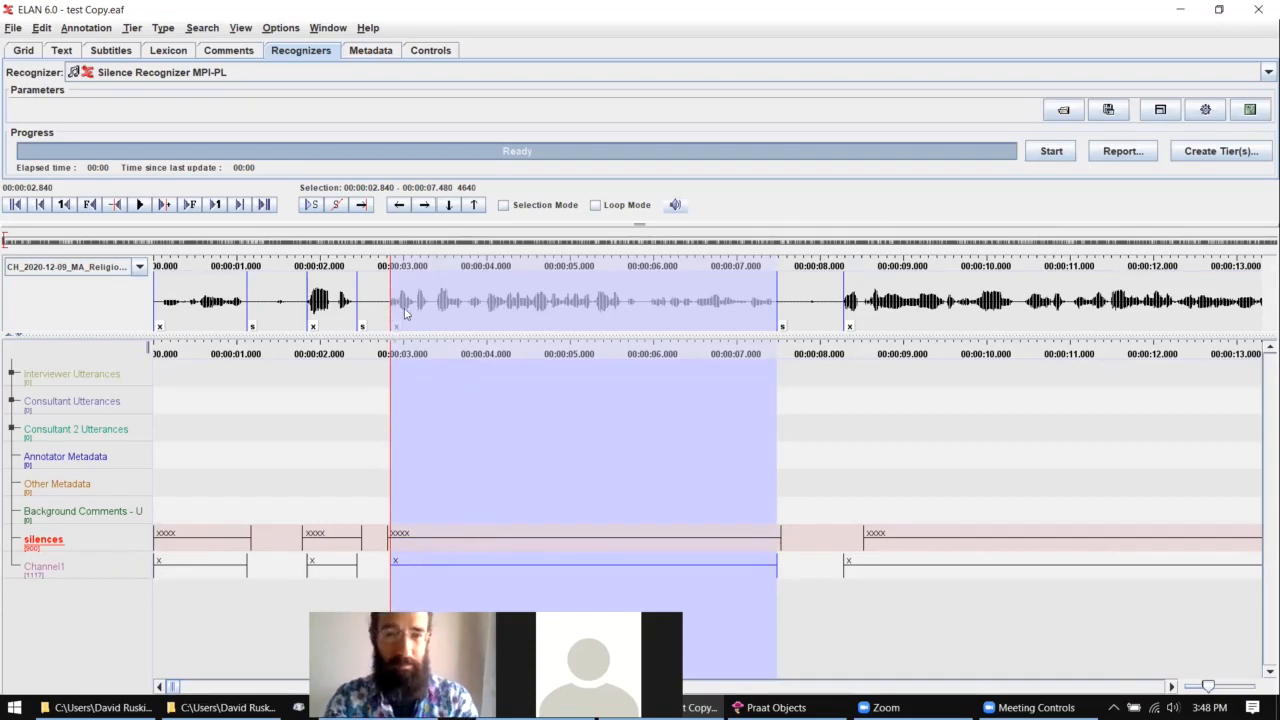
Step: Compare the boundaries of the second annotation on the silences and Channel1 tiers by selecting each in turn at closer zoom
left_click(325, 570)
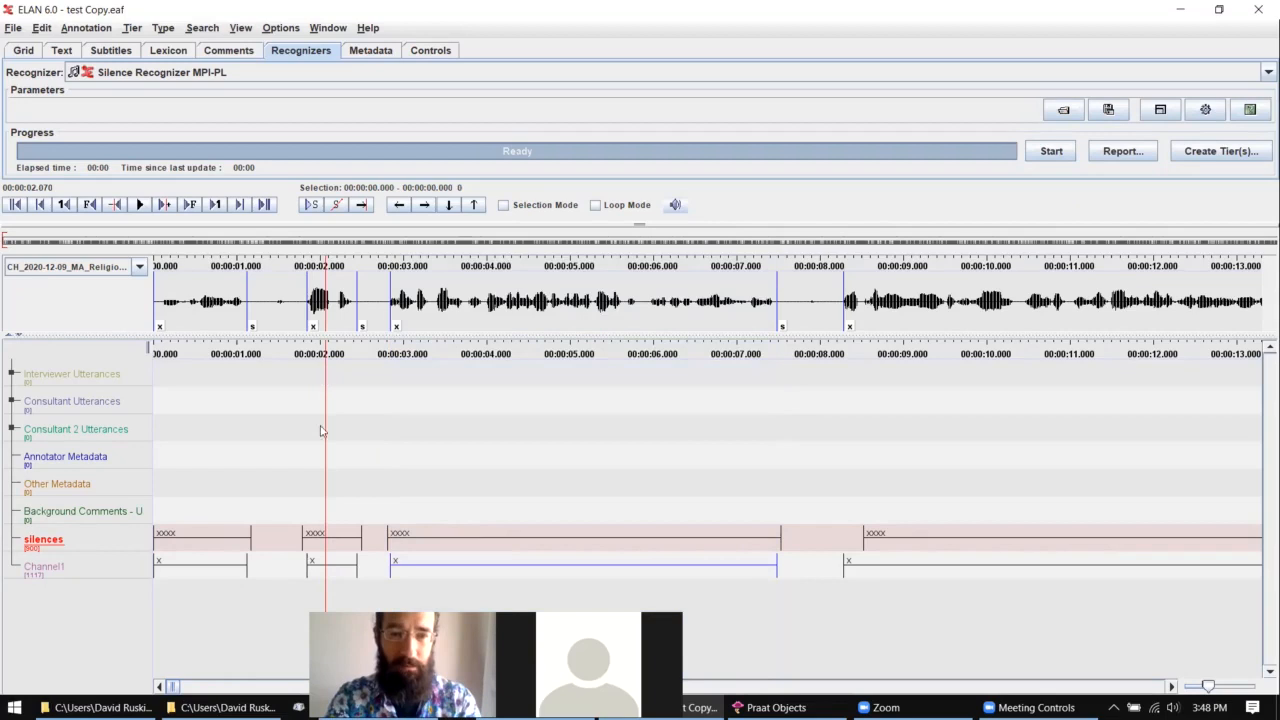
left_click(347, 574)
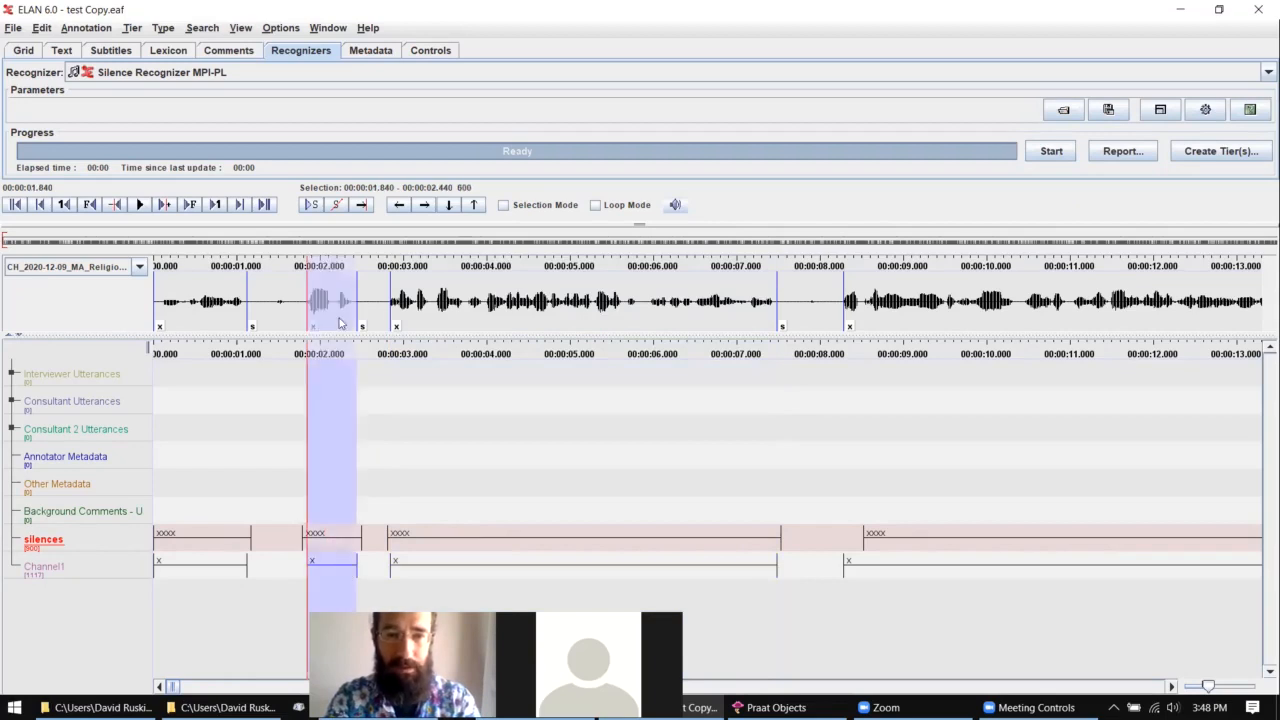
scroll(339, 322, "up", 1, "ctrl")
scroll(339, 322, "up", 4, "ctrl")
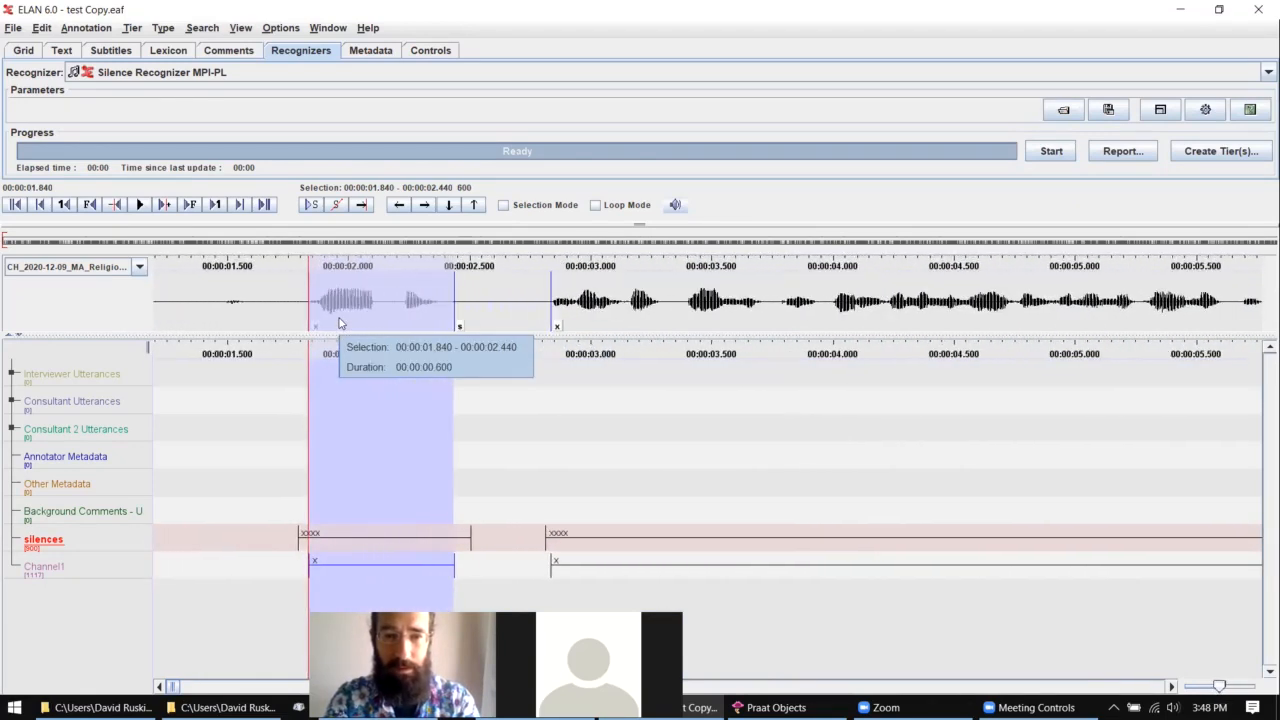
scroll(339, 322, "up", 1, "ctrl")
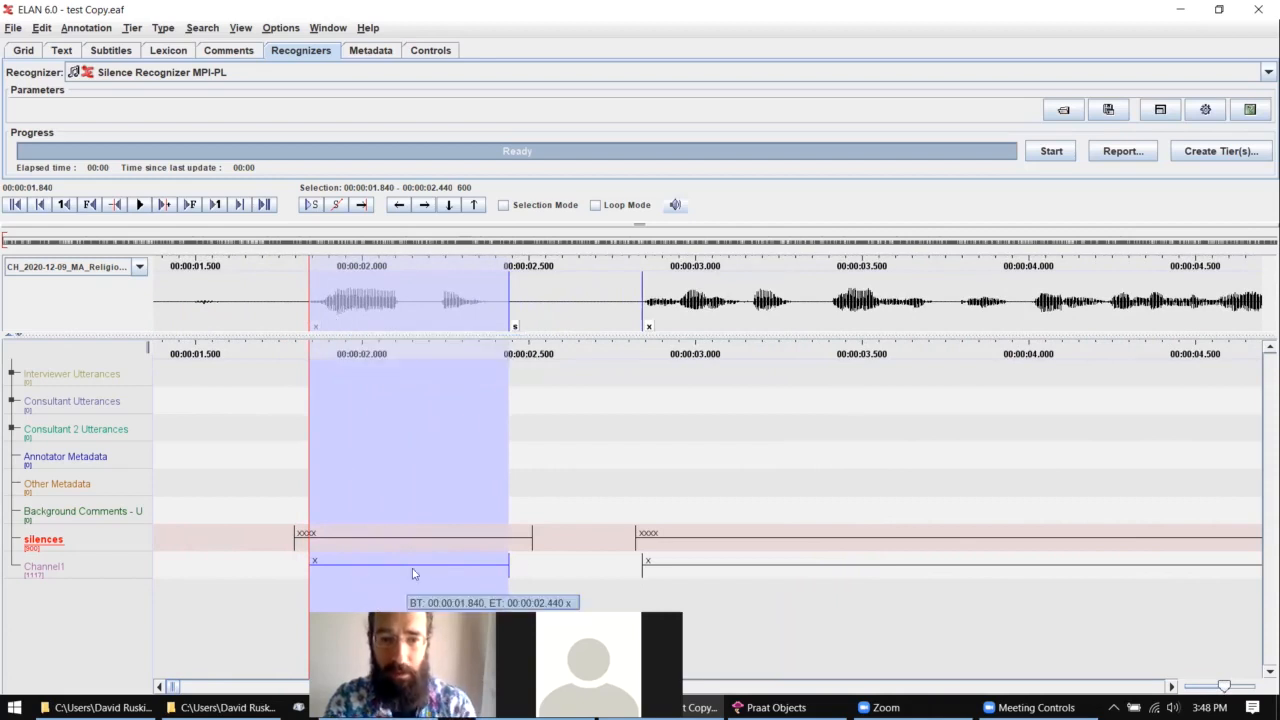
left_click(442, 545)
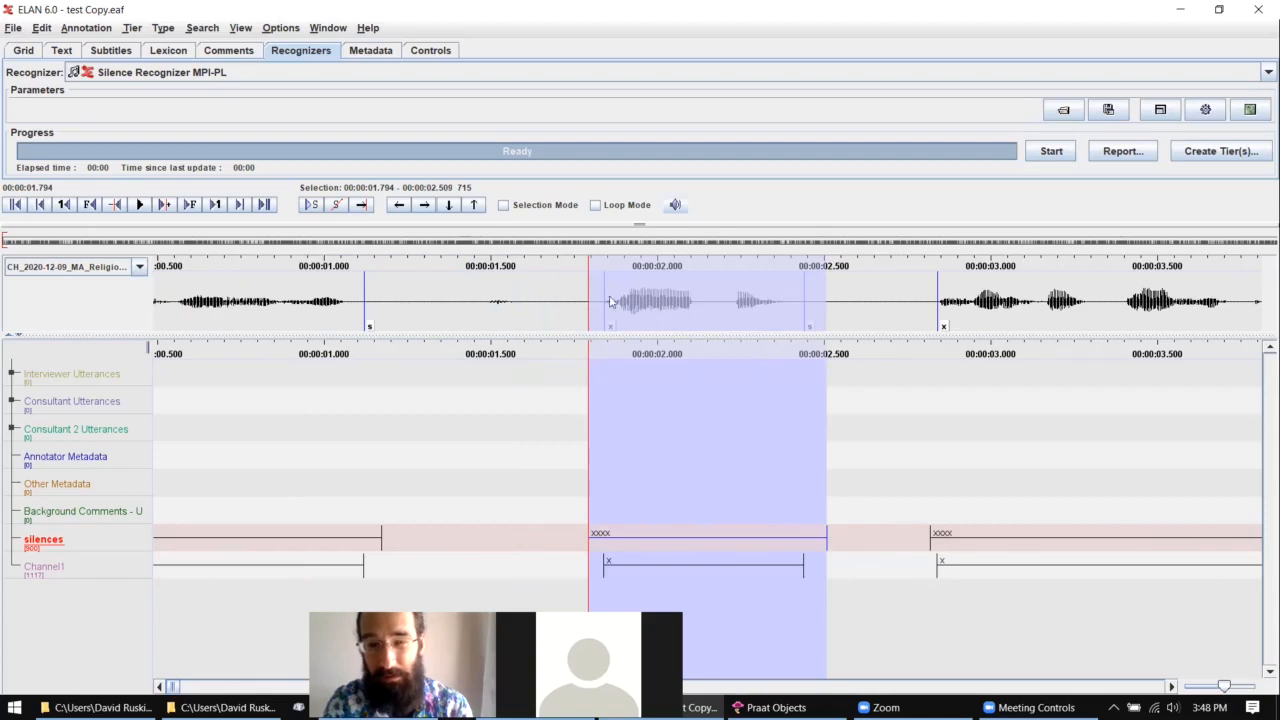
left_click(663, 569)
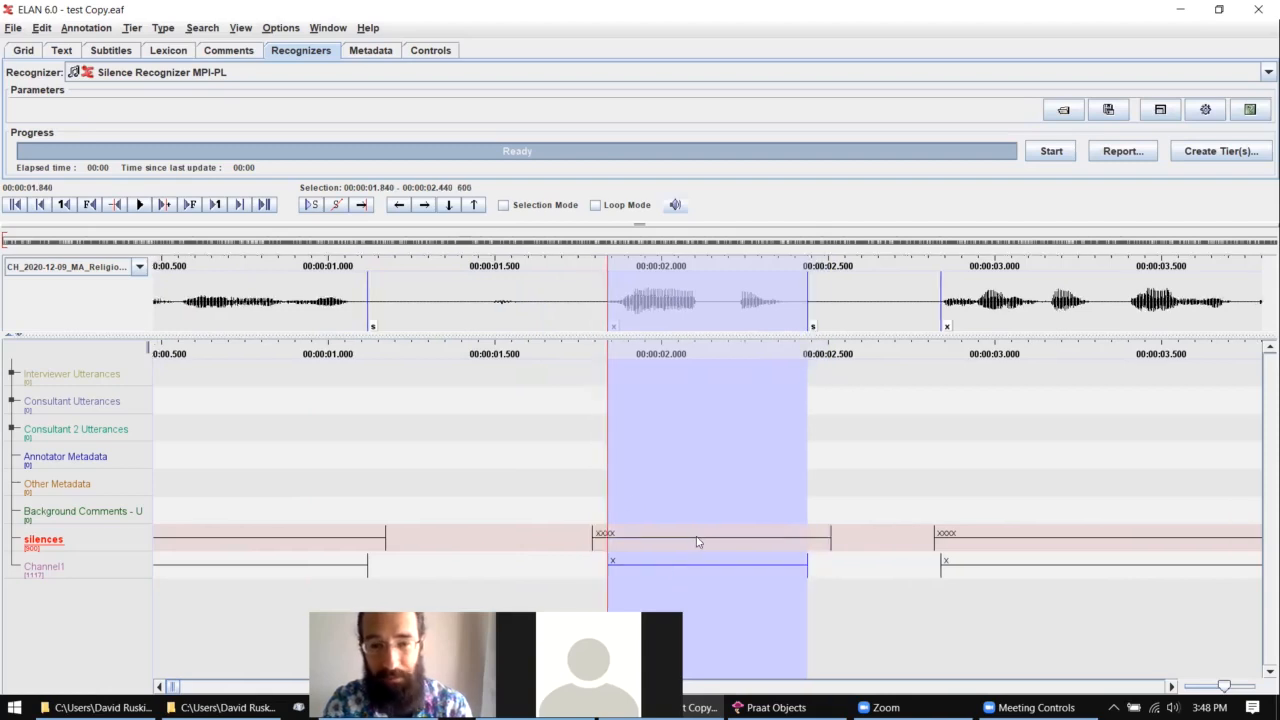
left_click(698, 542)
left_click(694, 569)
left_click(718, 545)
left_click(706, 564)
left_click(718, 541)
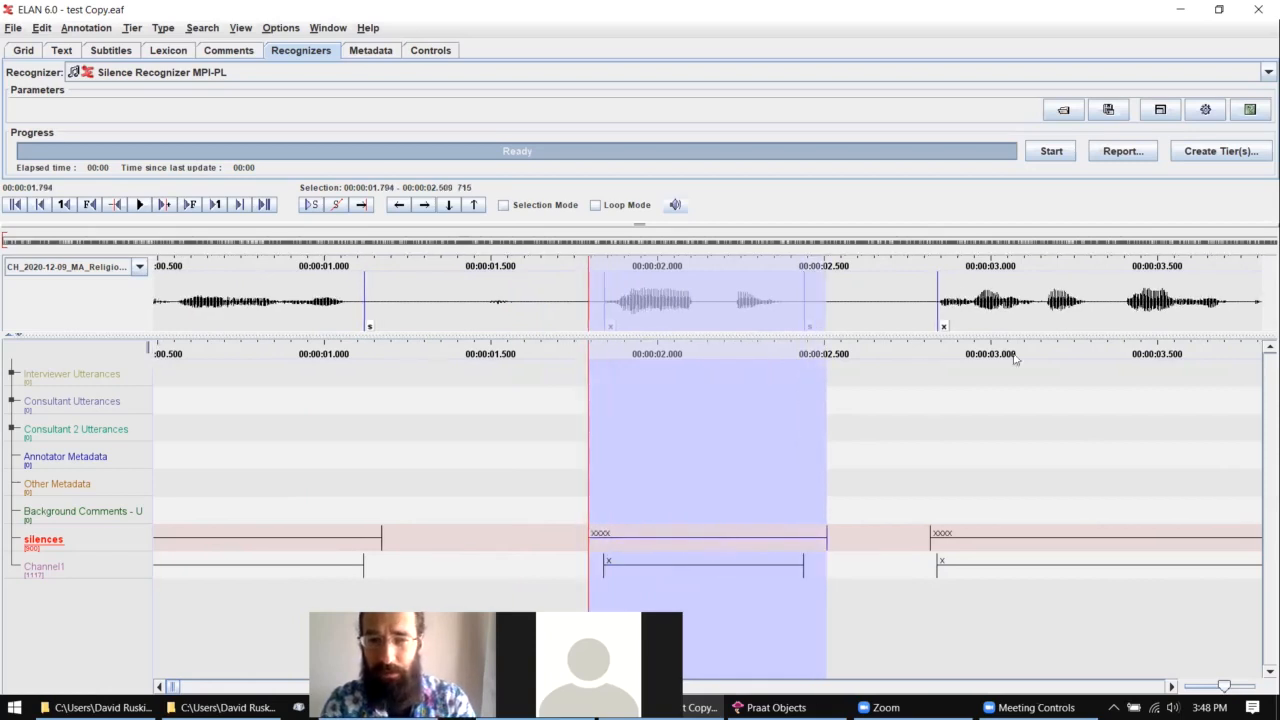
Step: Examine the second annotation's boundaries against the waveform up close, and compare both tiers across the first 20 seconds
scroll(910, 367, "up", 2)
scroll(910, 368, "up", 2)
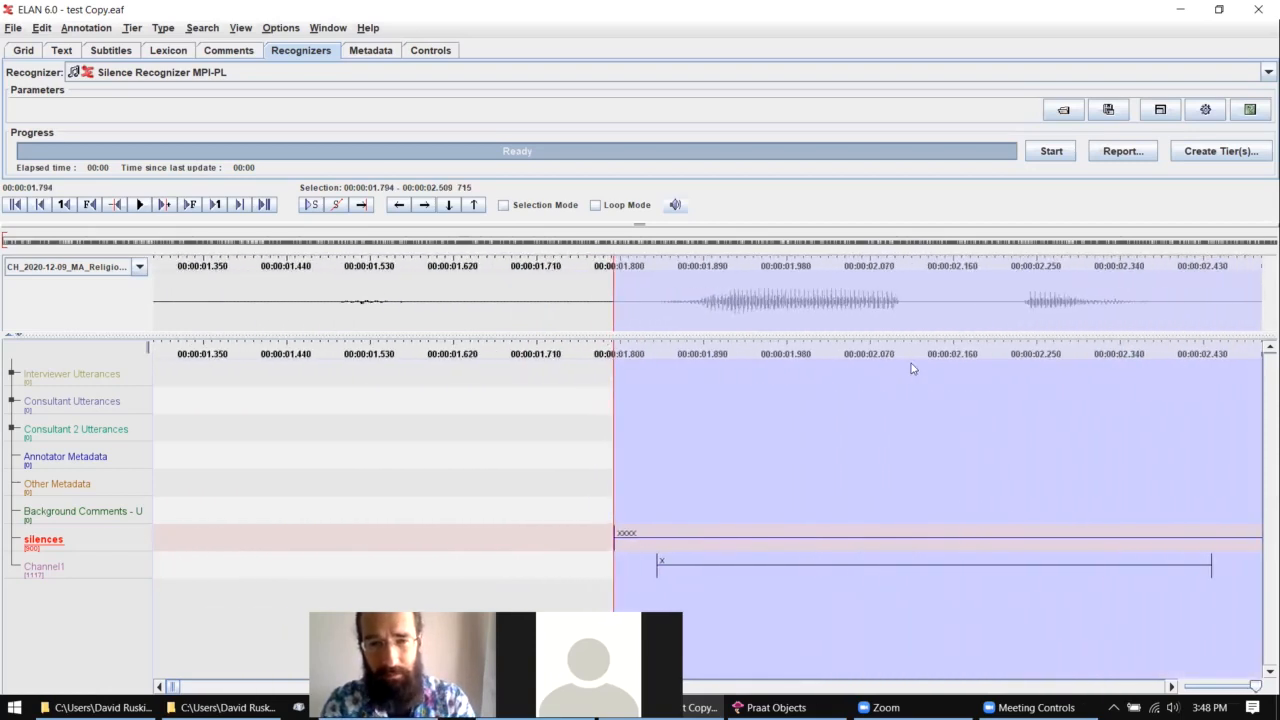
scroll(910, 368, "up", 3)
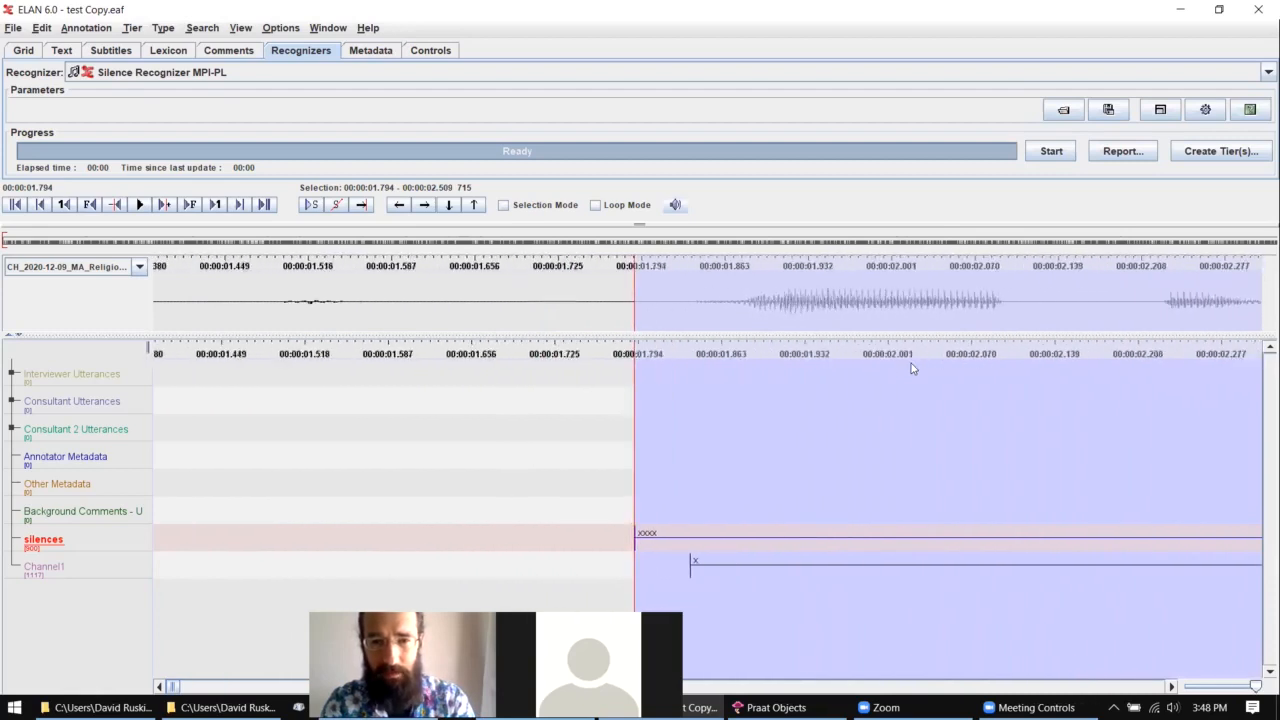
scroll(920, 293, "up", 3)
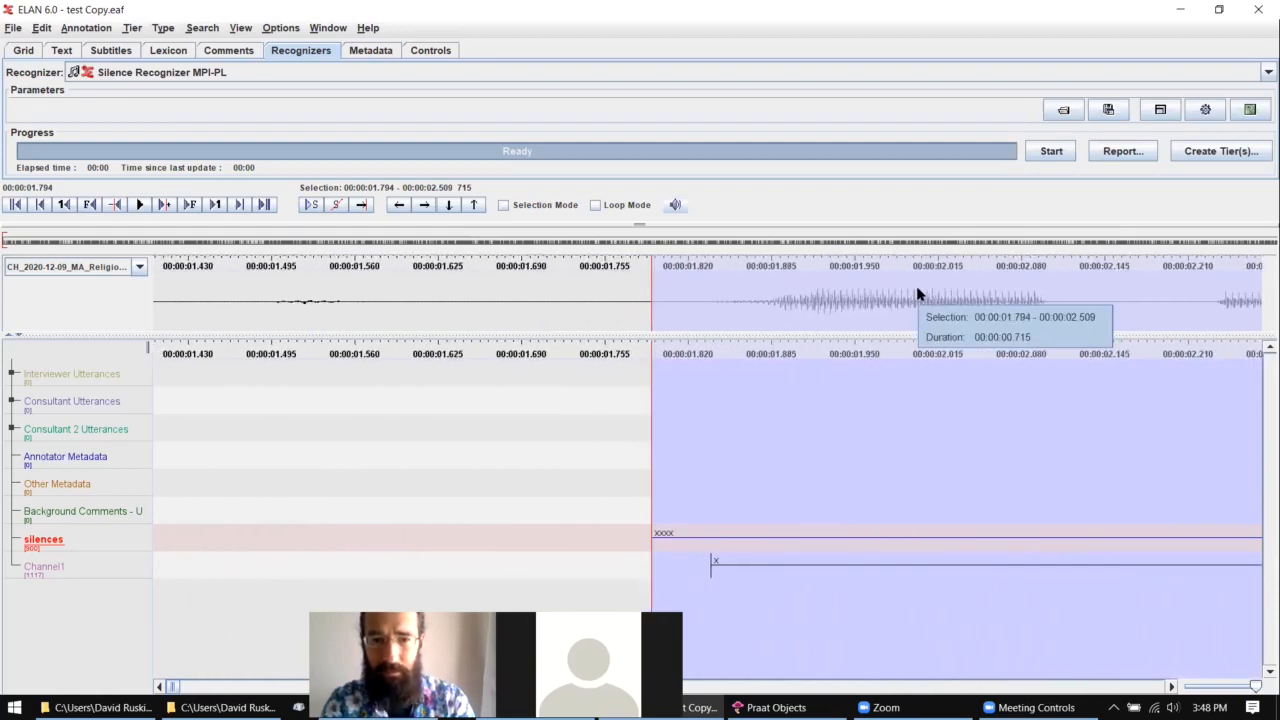
scroll(918, 293, "down", 3)
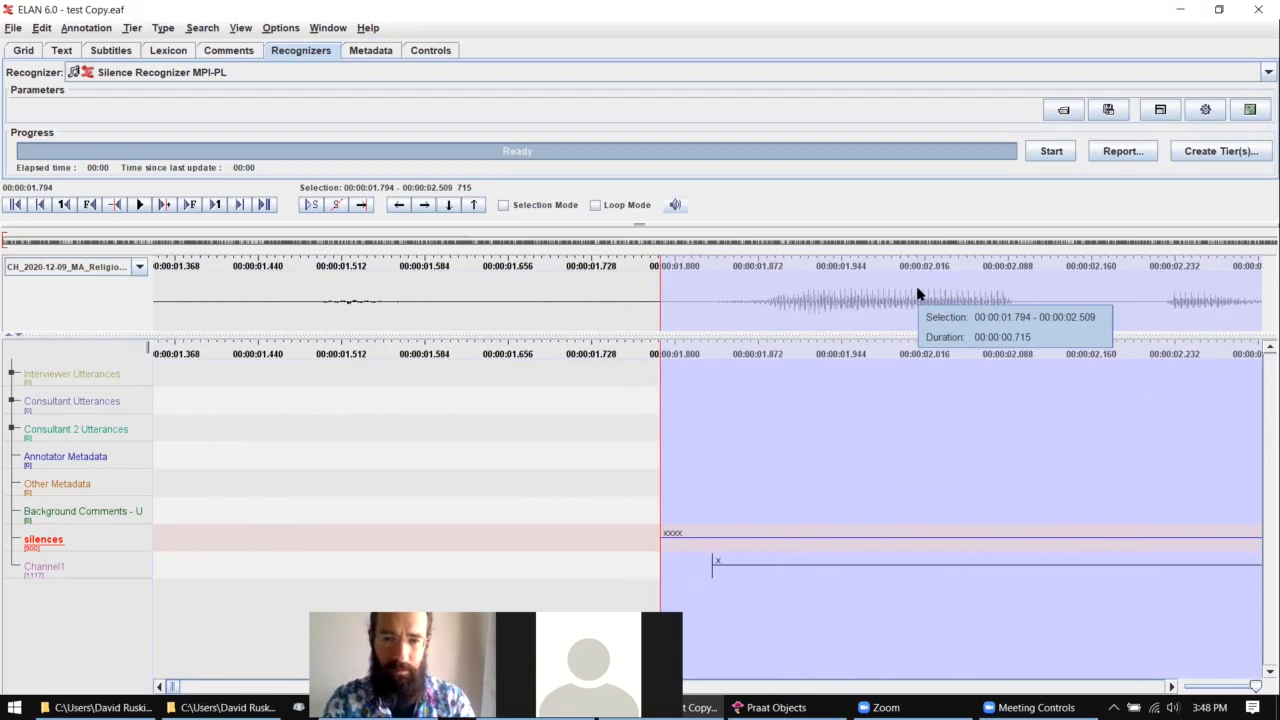
scroll(918, 293, "down", 4)
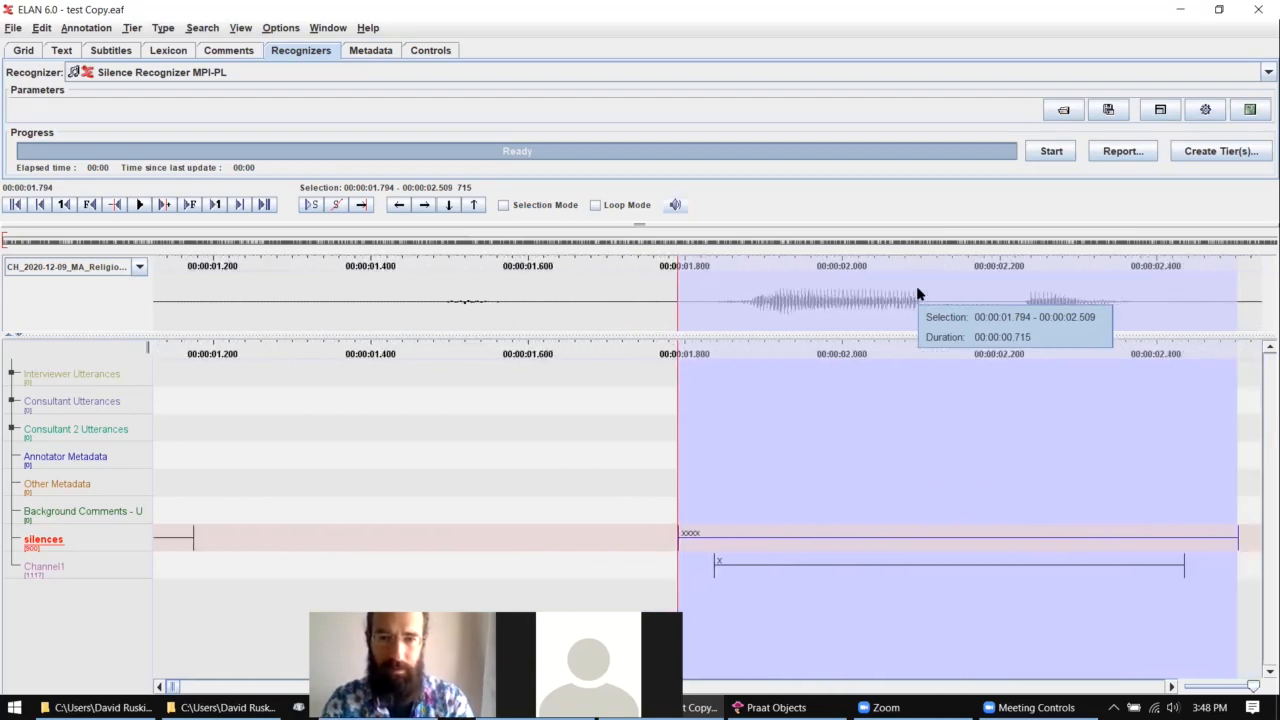
scroll(918, 293, "down", 4)
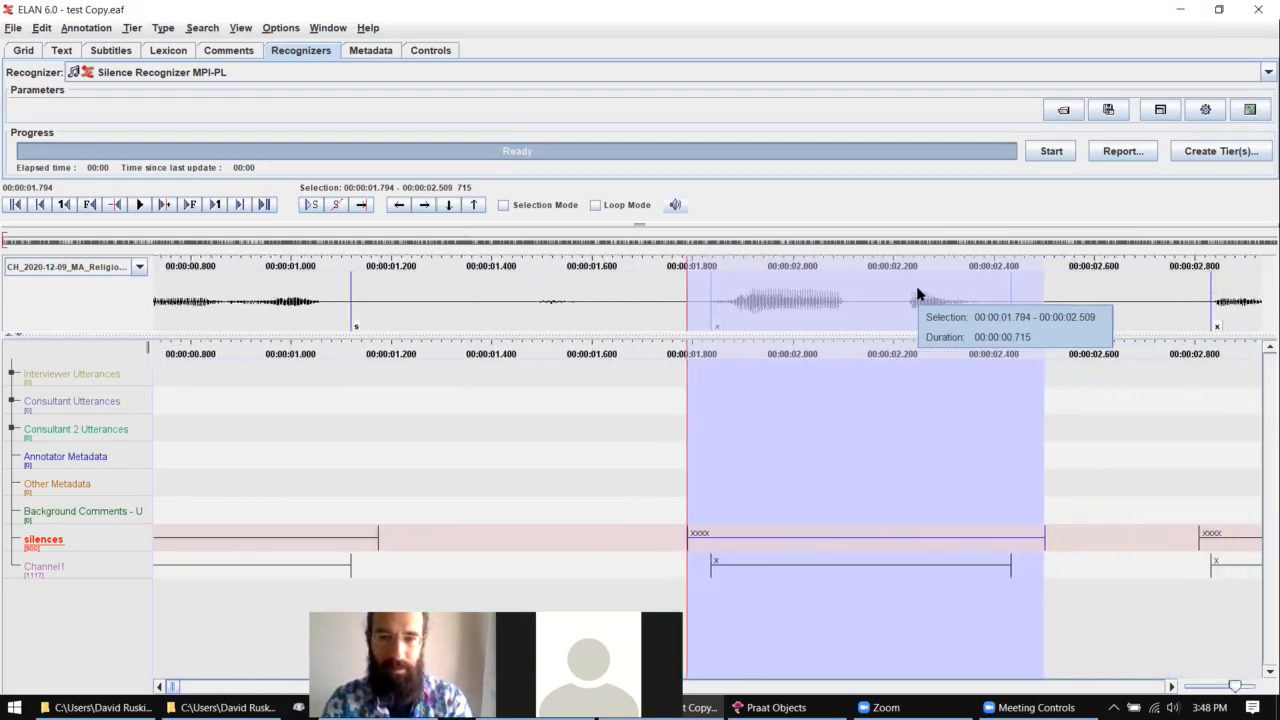
scroll(918, 293, "down", 5)
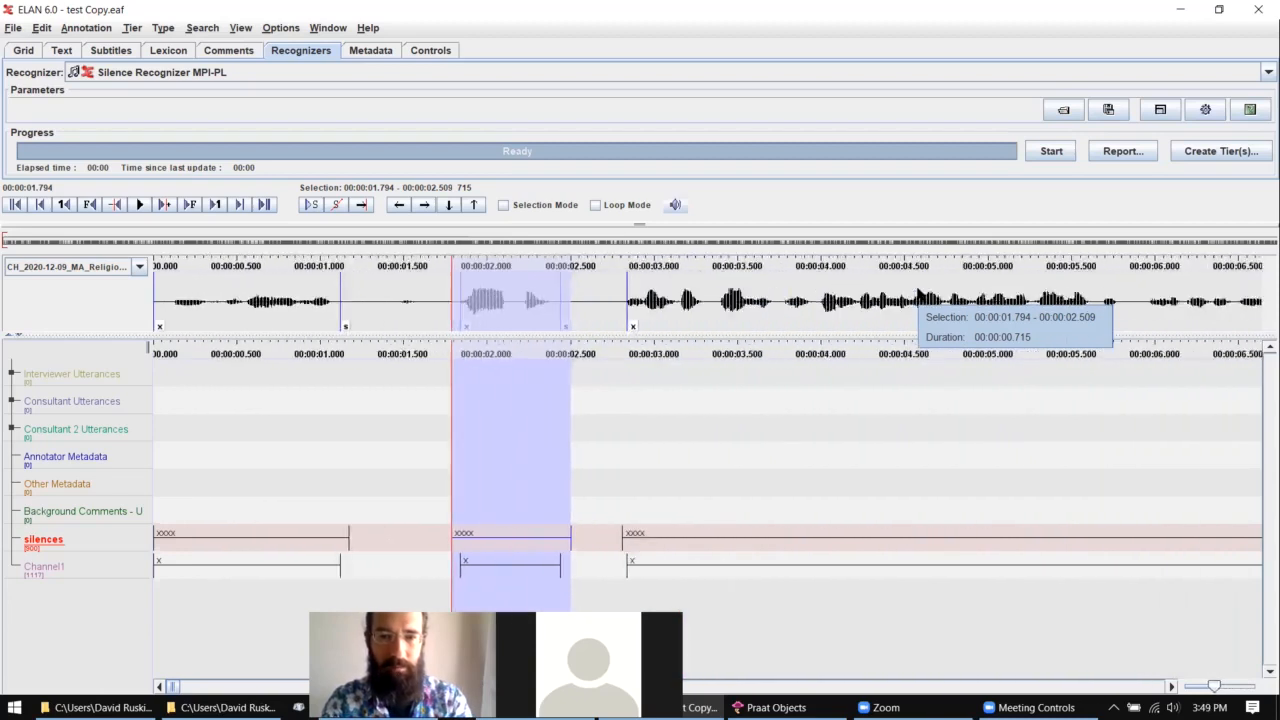
scroll(918, 293, "down", 1)
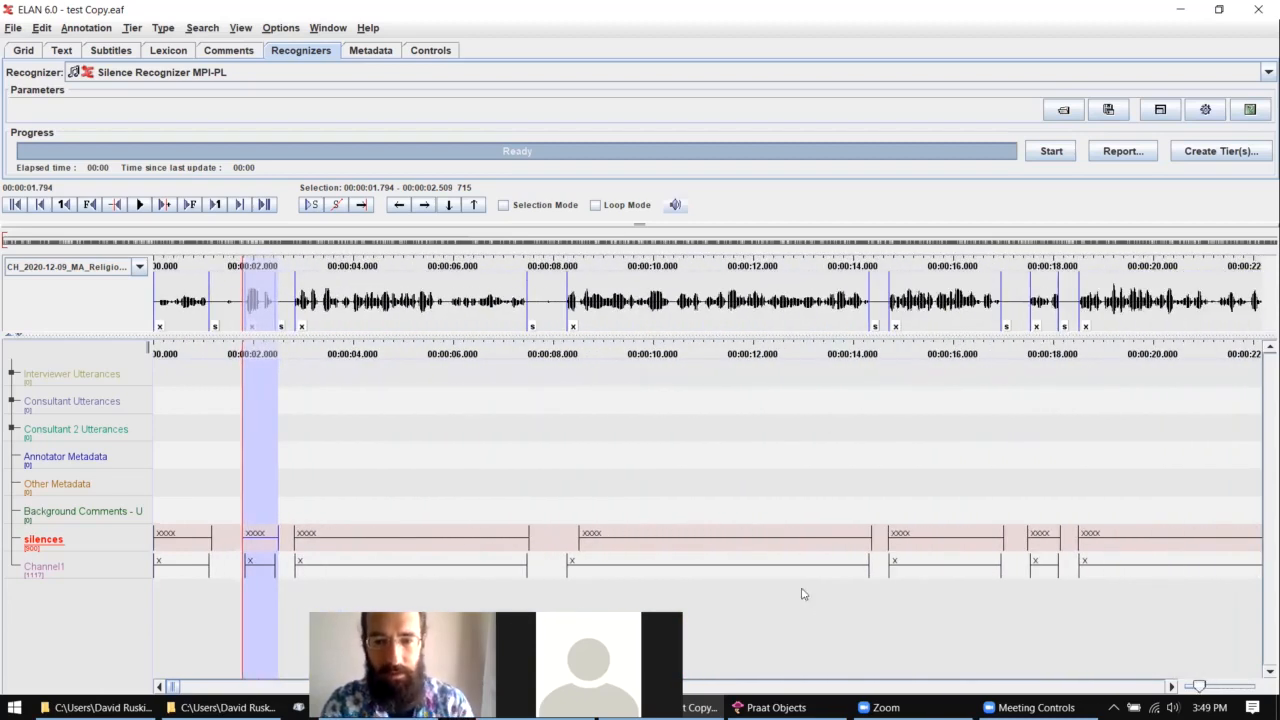